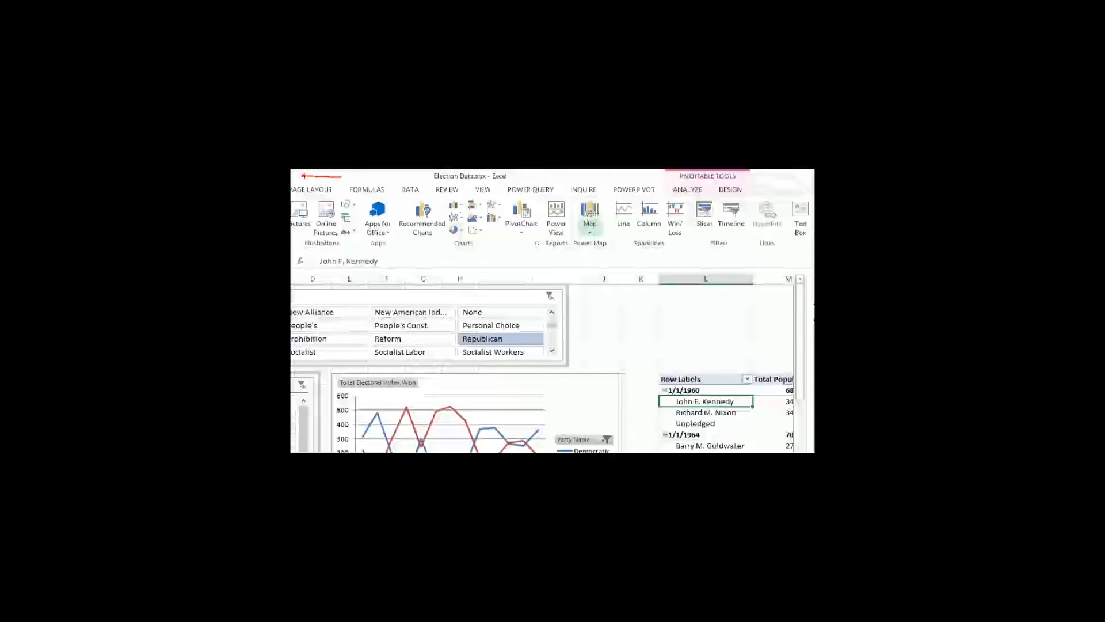
Check the COM add-ins list in Excel Options for the Power Map add-in.
left_click(581, 209)
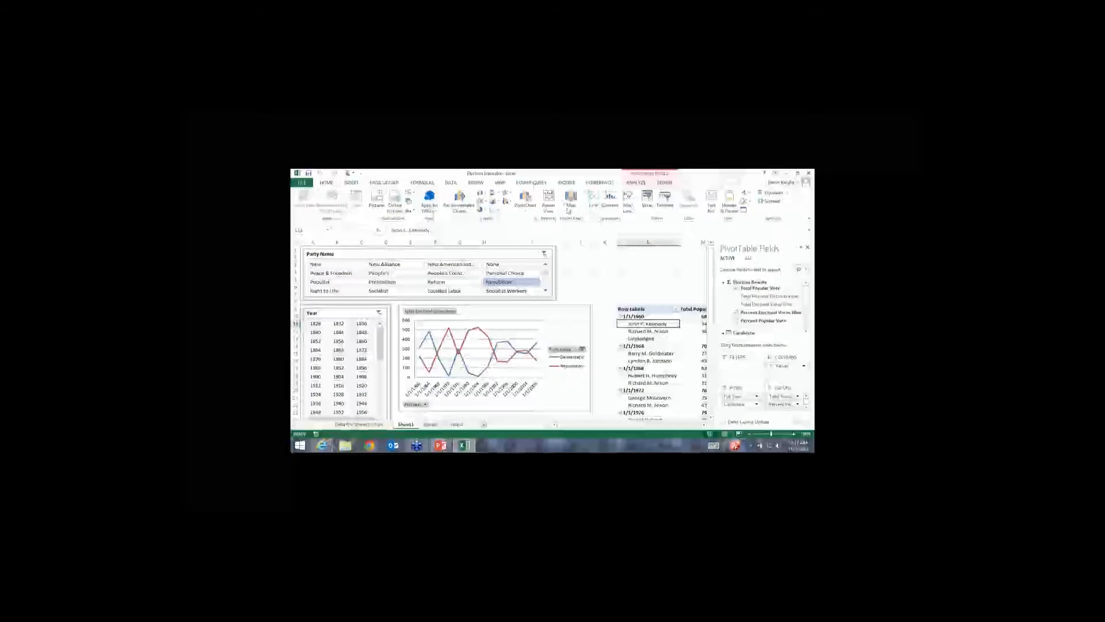
left_click(303, 183)
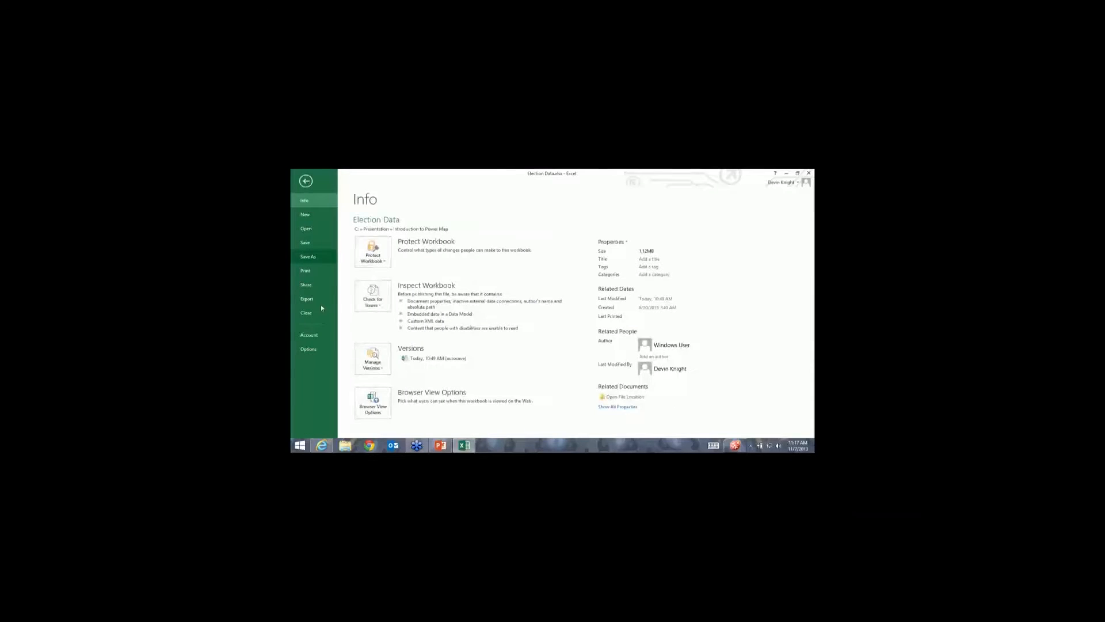
left_click(309, 349)
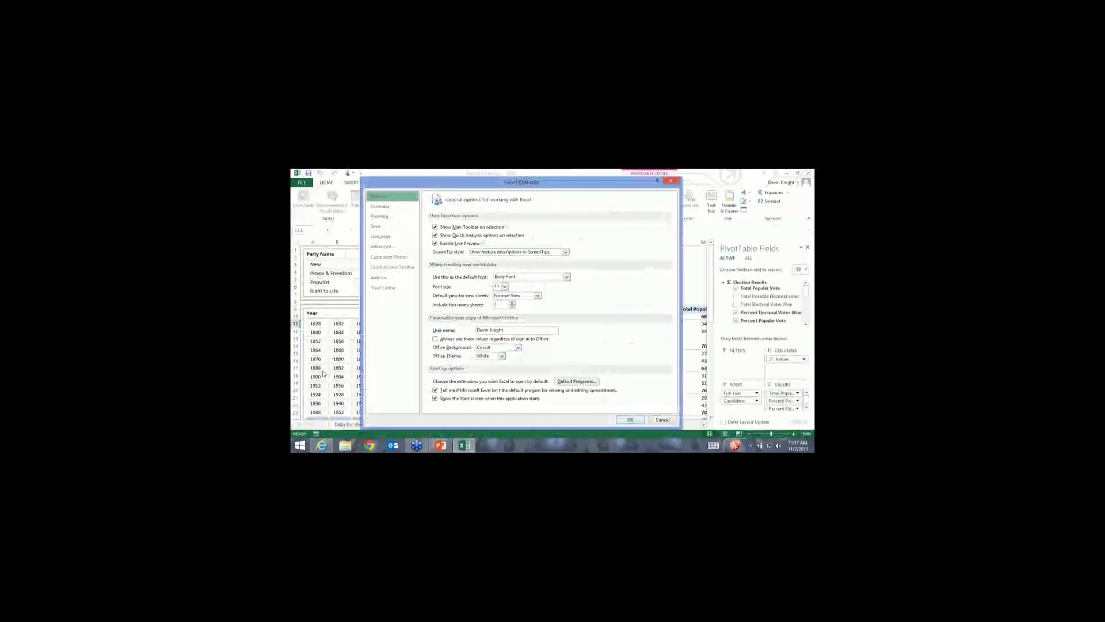
left_click(387, 279)
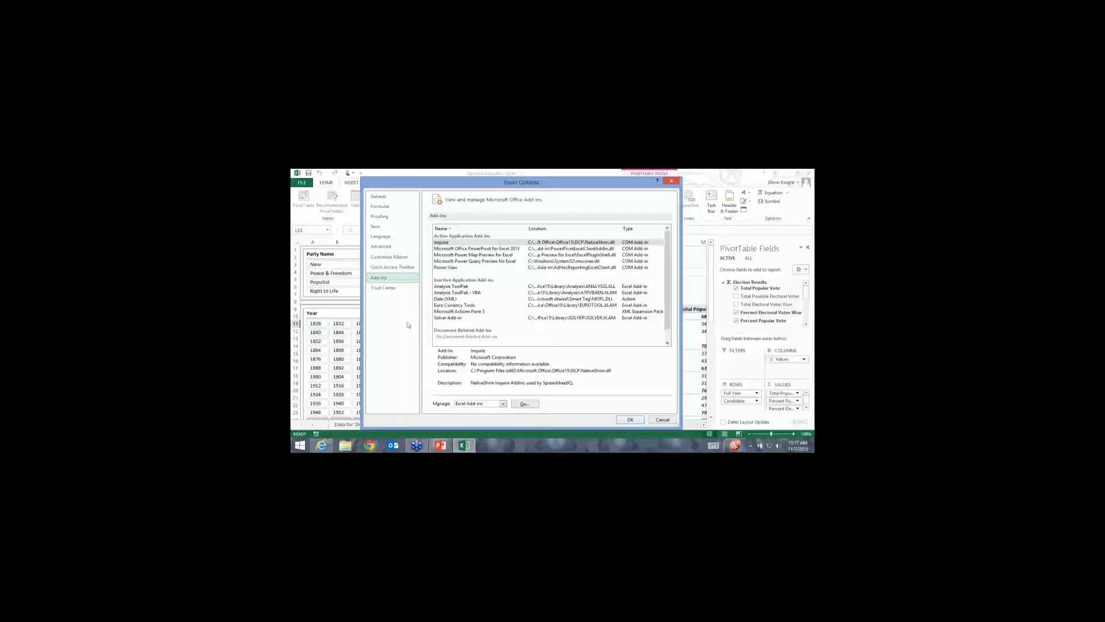
left_click(503, 404)
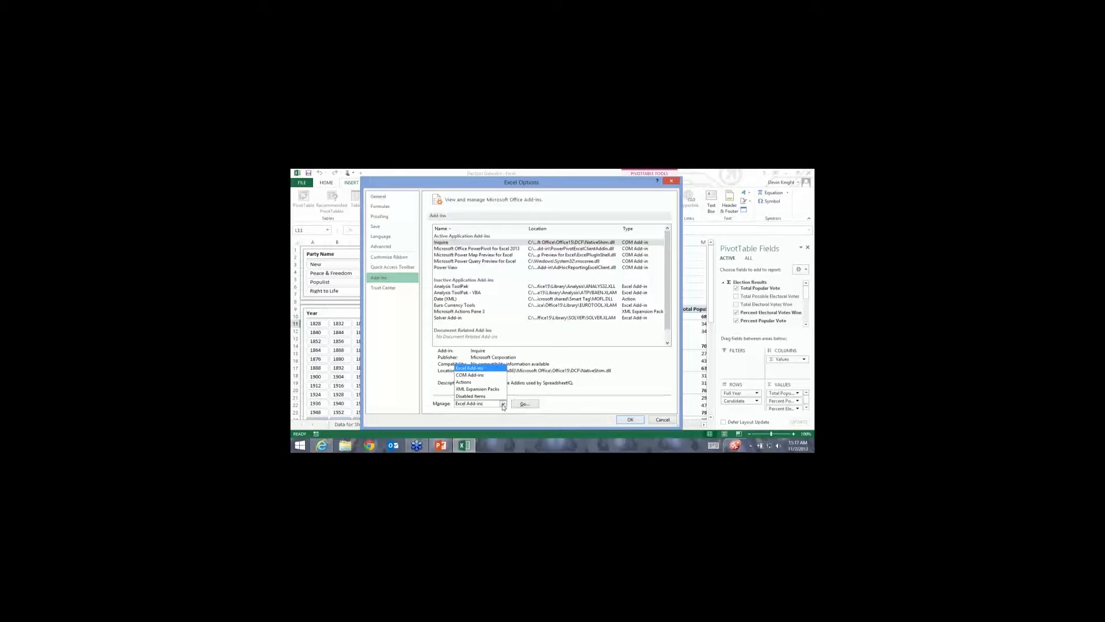
left_click(469, 375)
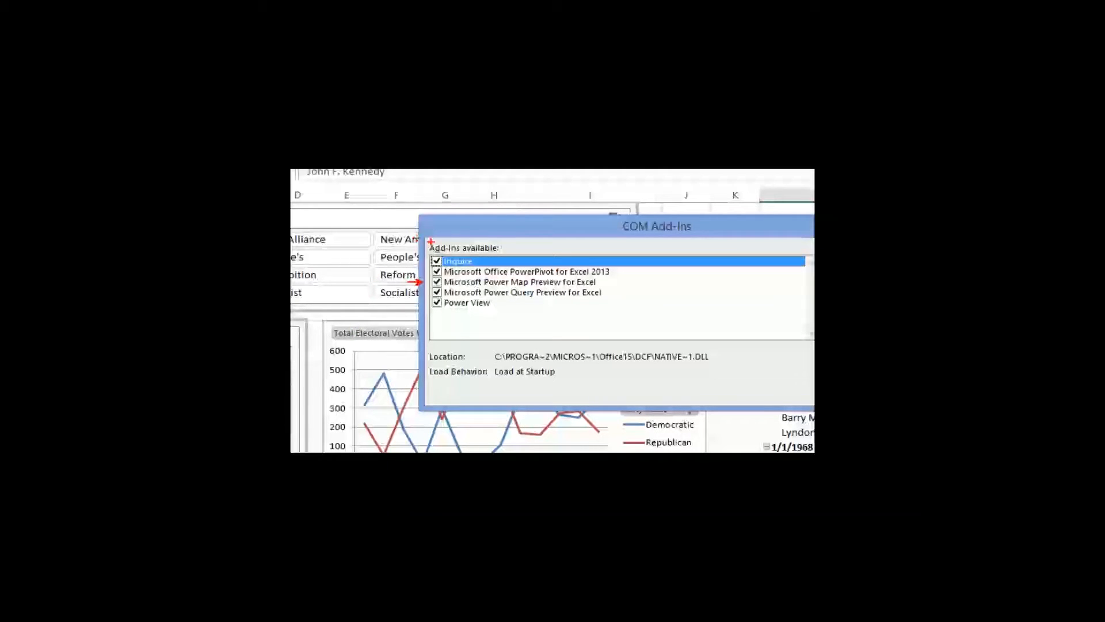
key("Escape")
key("Escape")
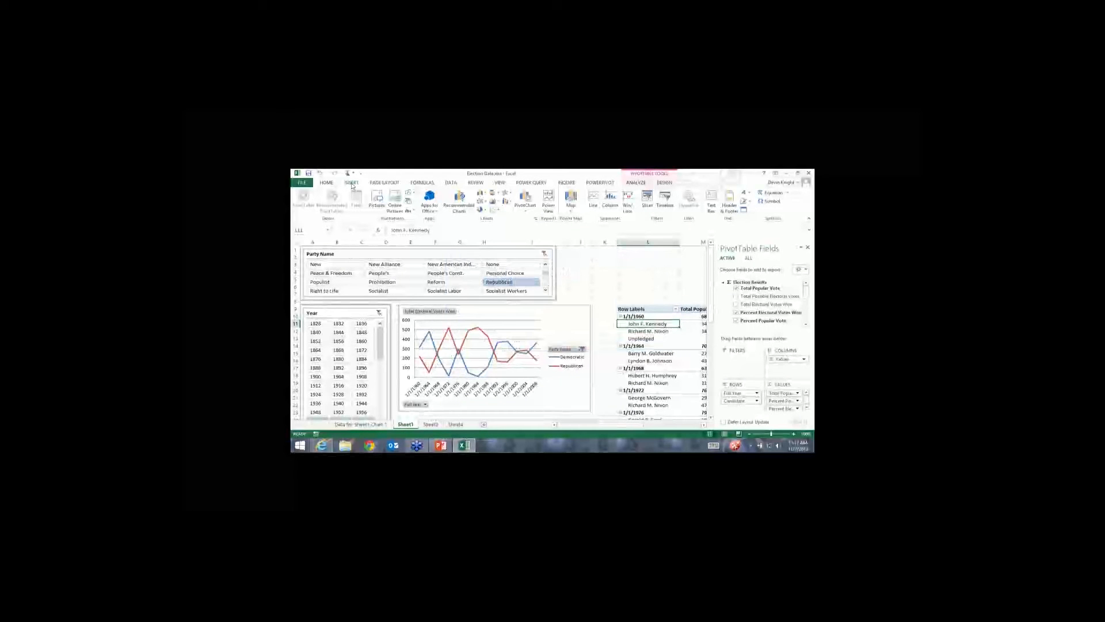
Launch Power Map from the Insert tab and start a New Tour.
left_click(571, 208)
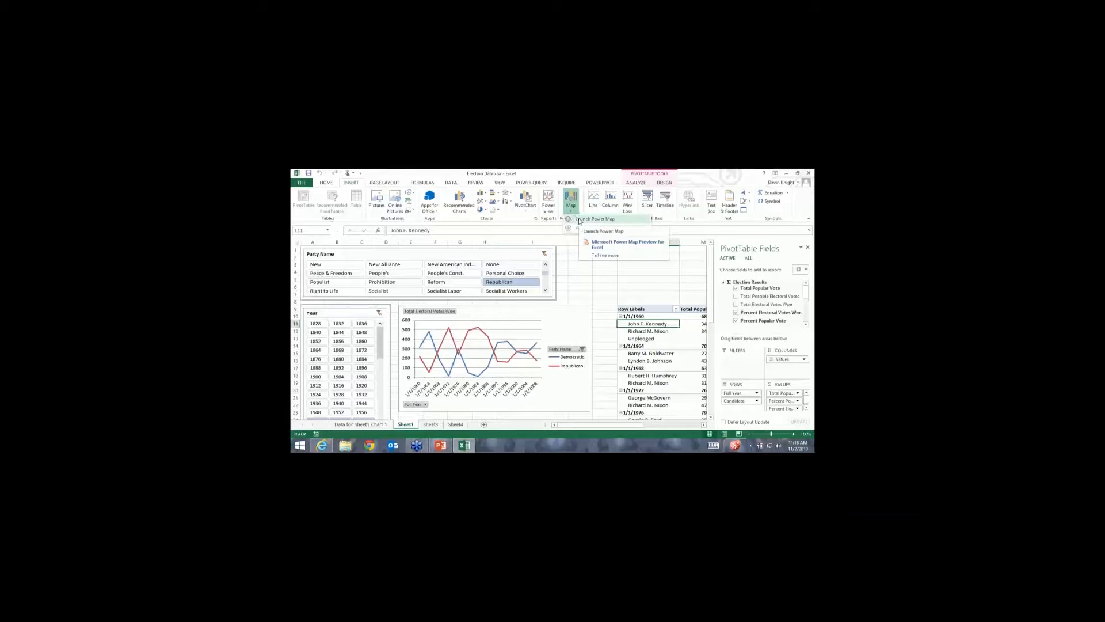
left_click(580, 219)
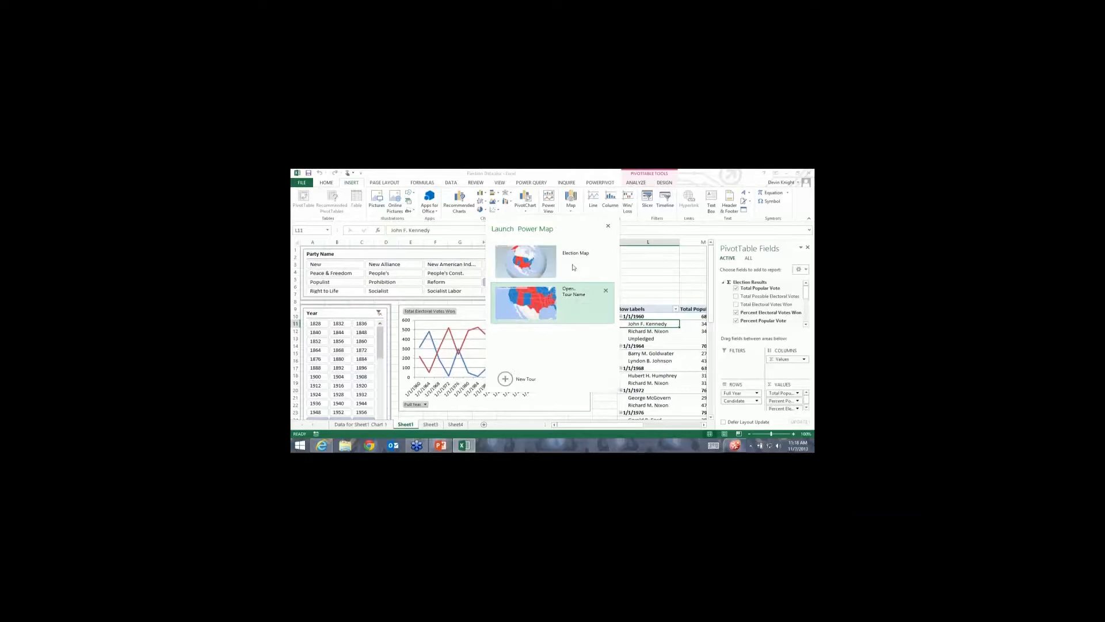
left_click(505, 380)
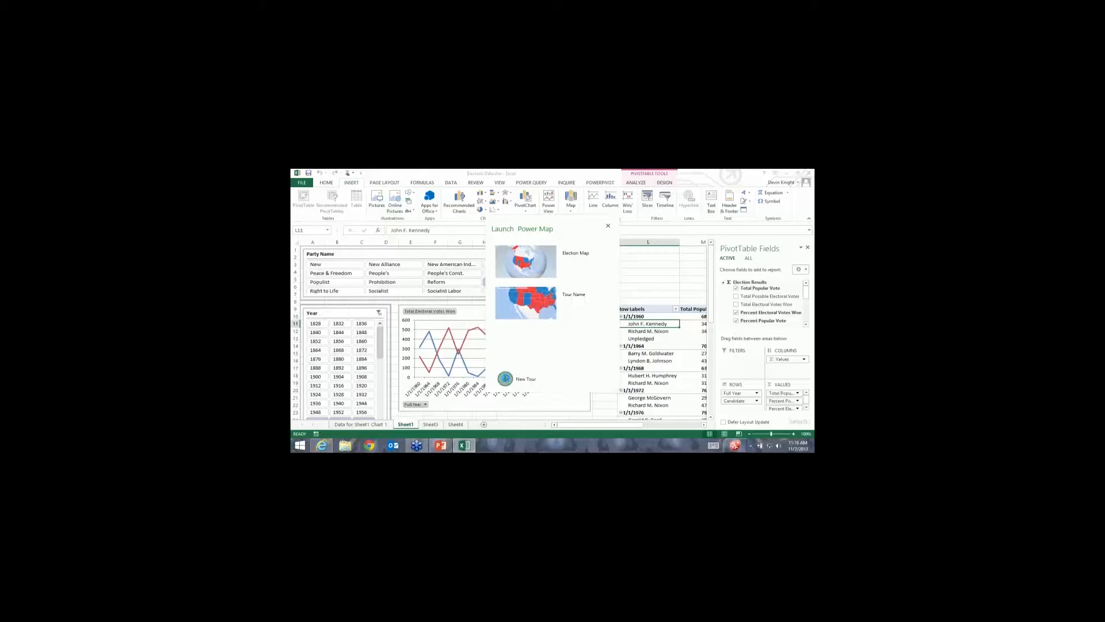
left_click(519, 392)
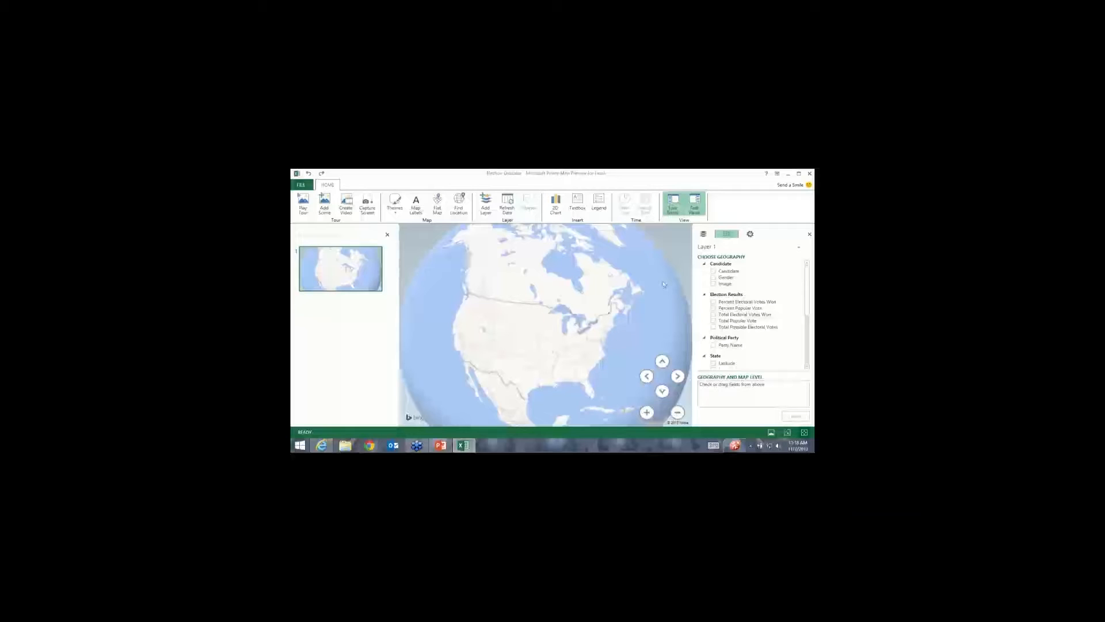
Rotate and zoom the globe to centre North America in the scene.
left_click_drag(664, 284, 581, 340)
scroll(580, 340, "down", 5)
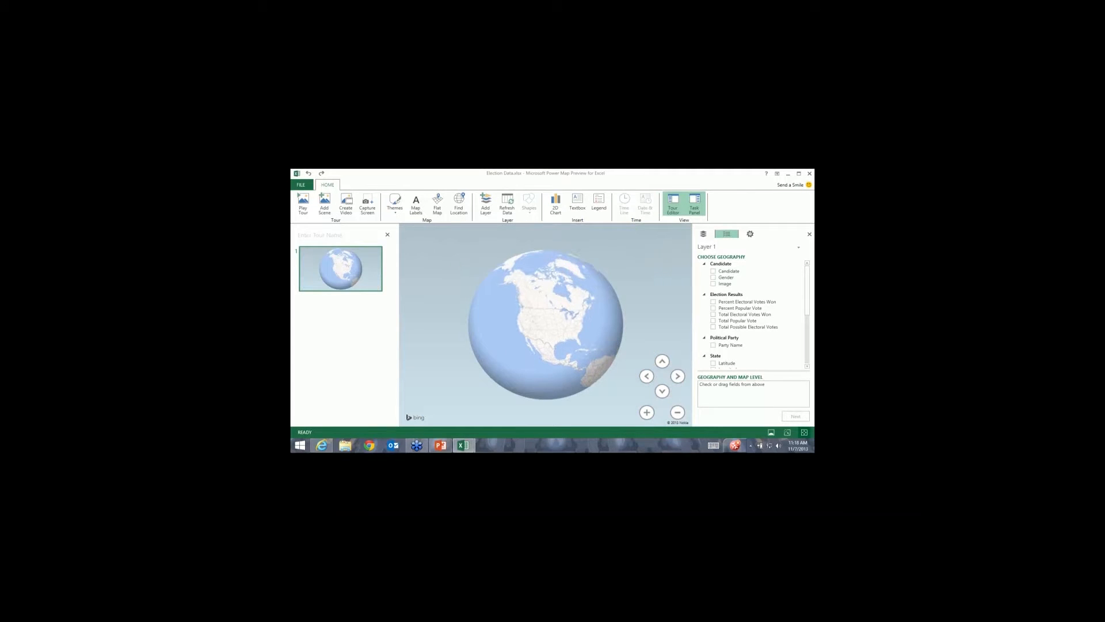
scroll(546, 325, "up", 2)
scroll(520, 341, "up", 2)
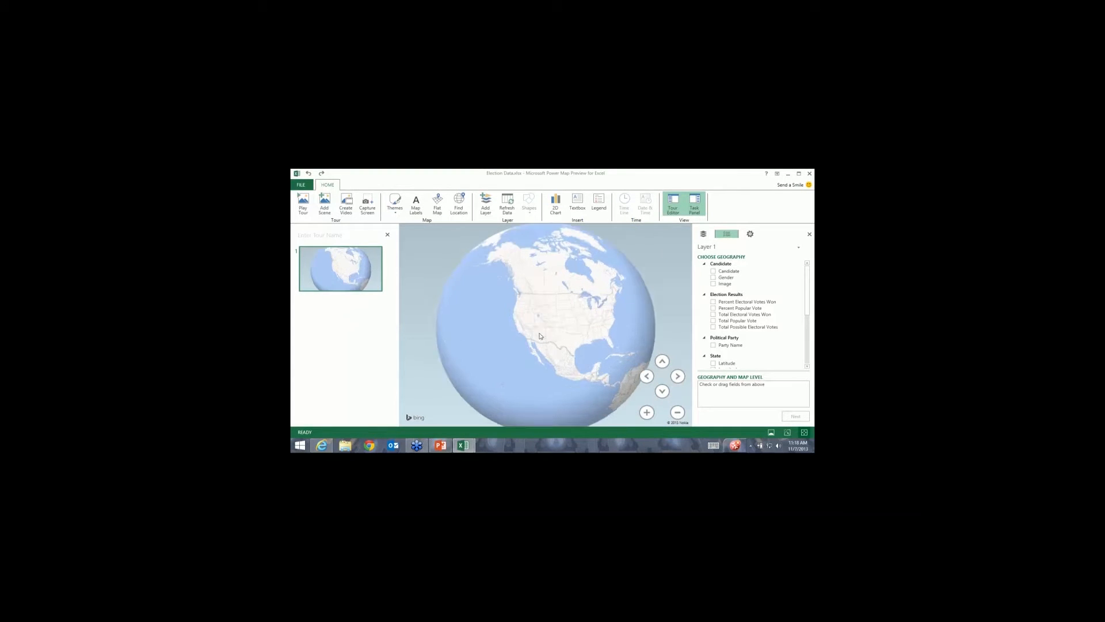
scroll(602, 319, "up", 4)
scroll(604, 318, "down", 2)
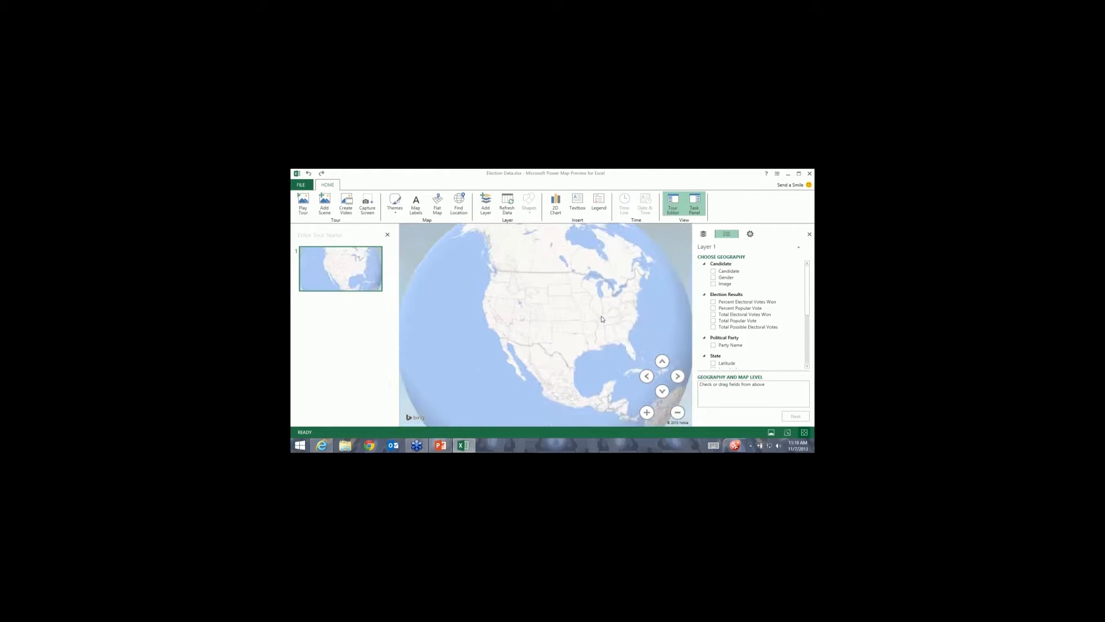
scroll(614, 317, "up", 2)
left_click_drag(679, 319, 626, 326)
left_click_drag(423, 292, 485, 298)
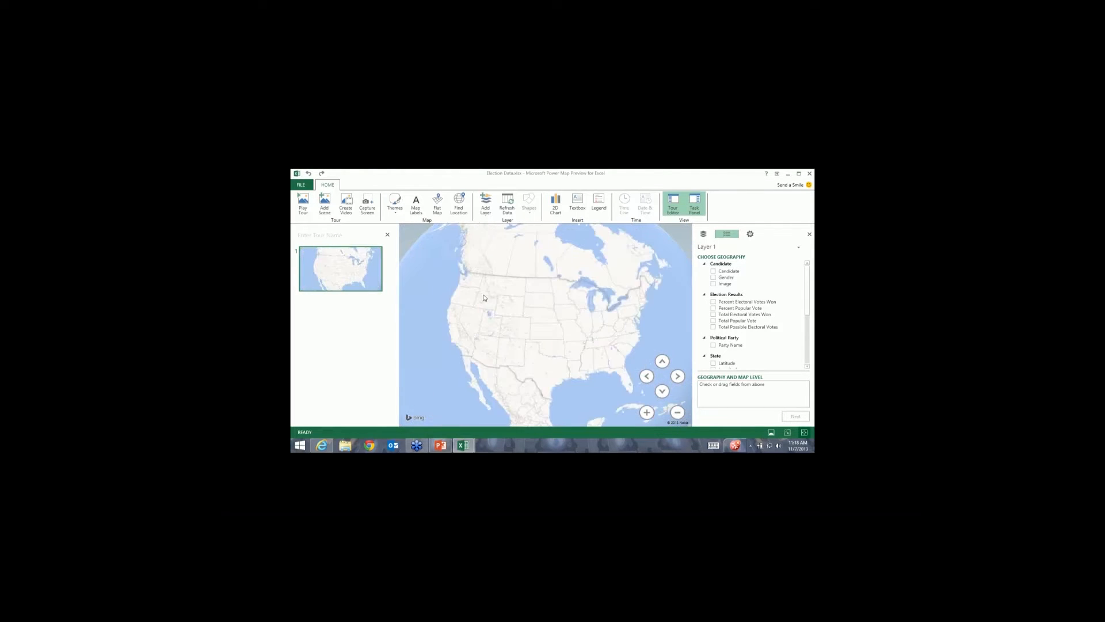
scroll(486, 310, "down", 2)
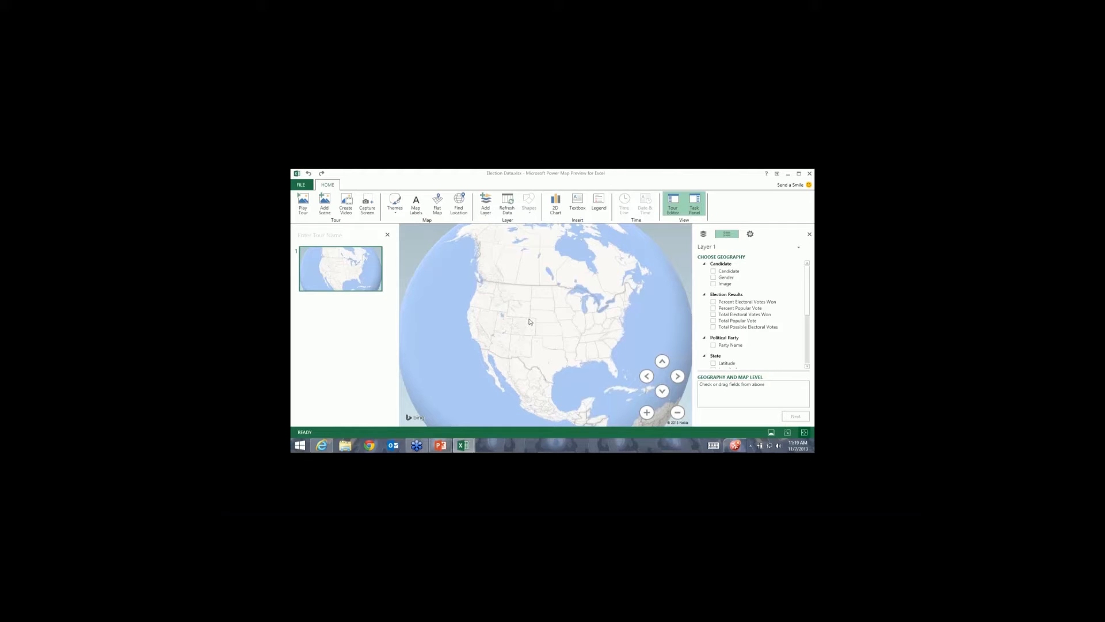
scroll(530, 322, "down", 5)
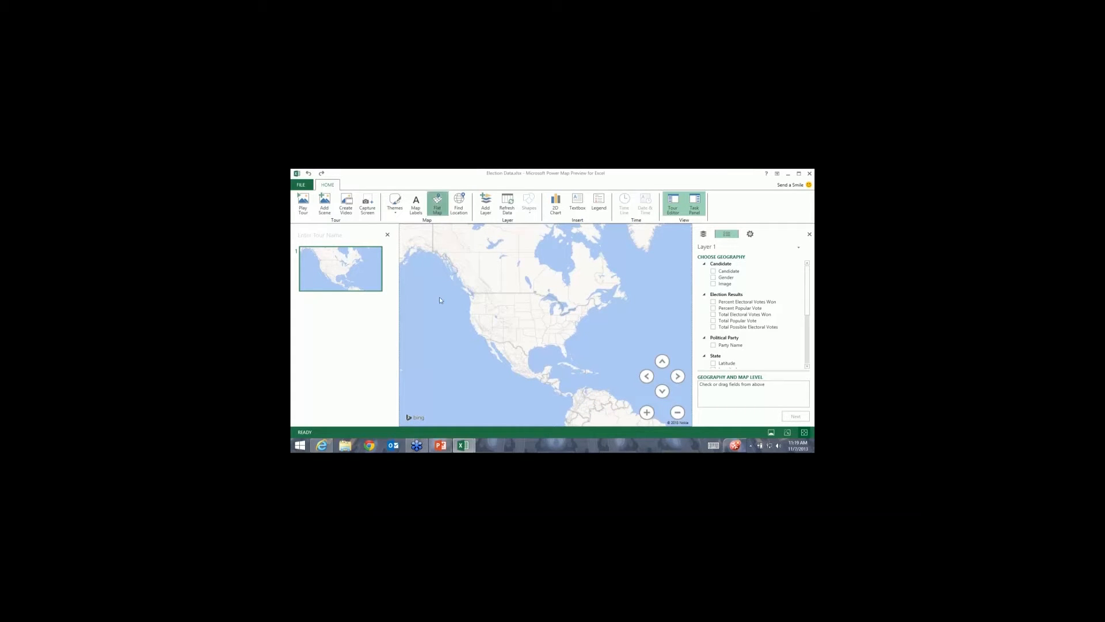
Switch back to the 3-D globe and zoom in on the United States.
left_click(438, 205)
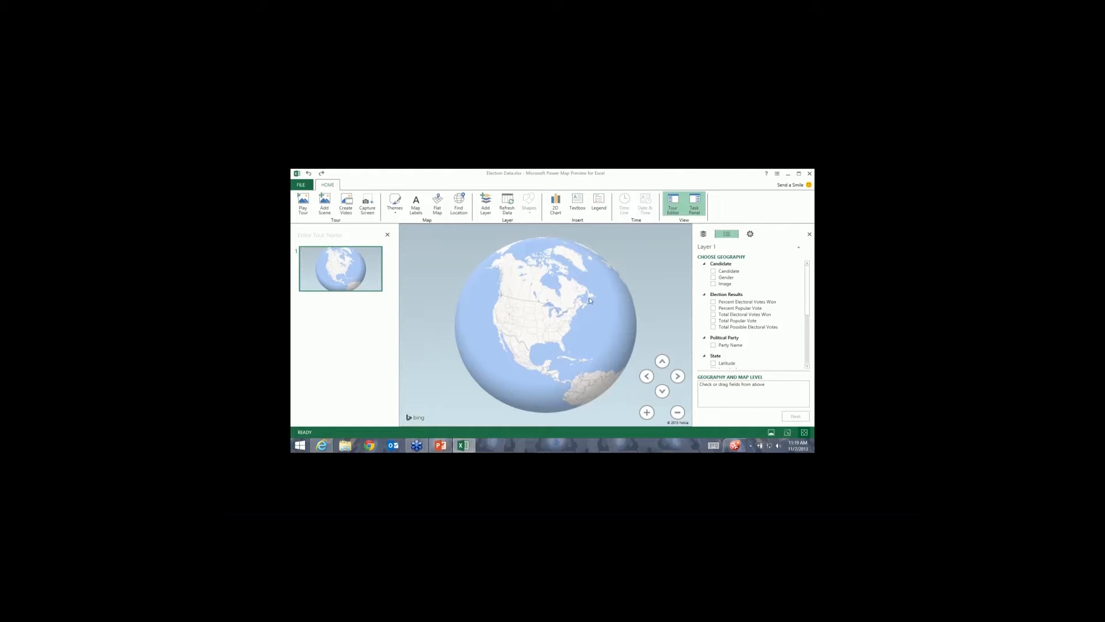
left_click_drag(562, 289, 556, 317)
scroll(556, 317, "up", 3)
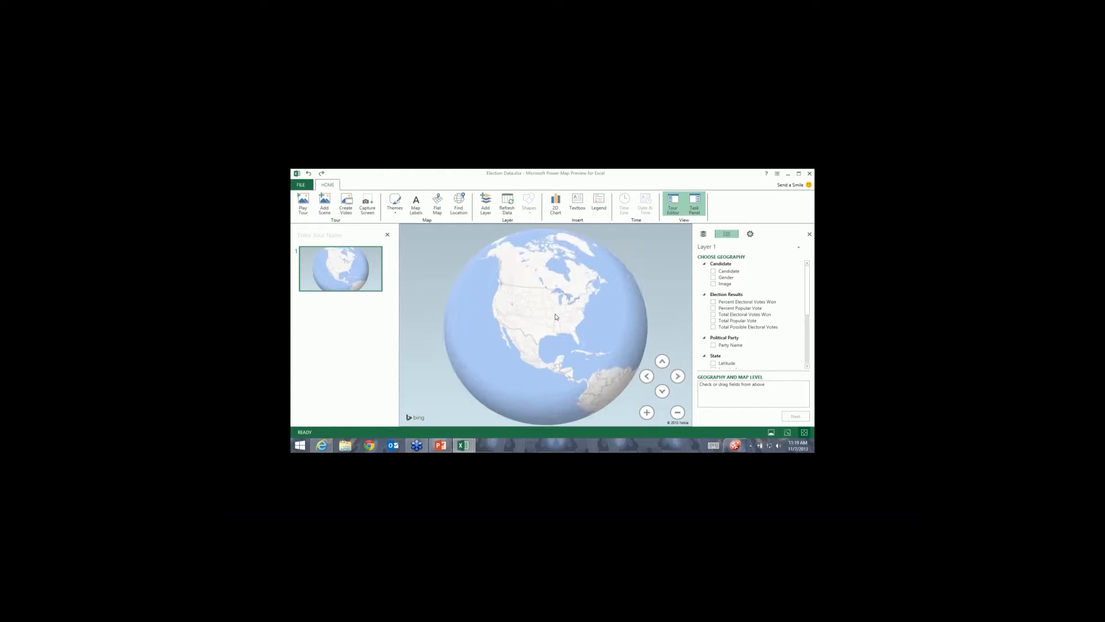
scroll(556, 317, "up", 5)
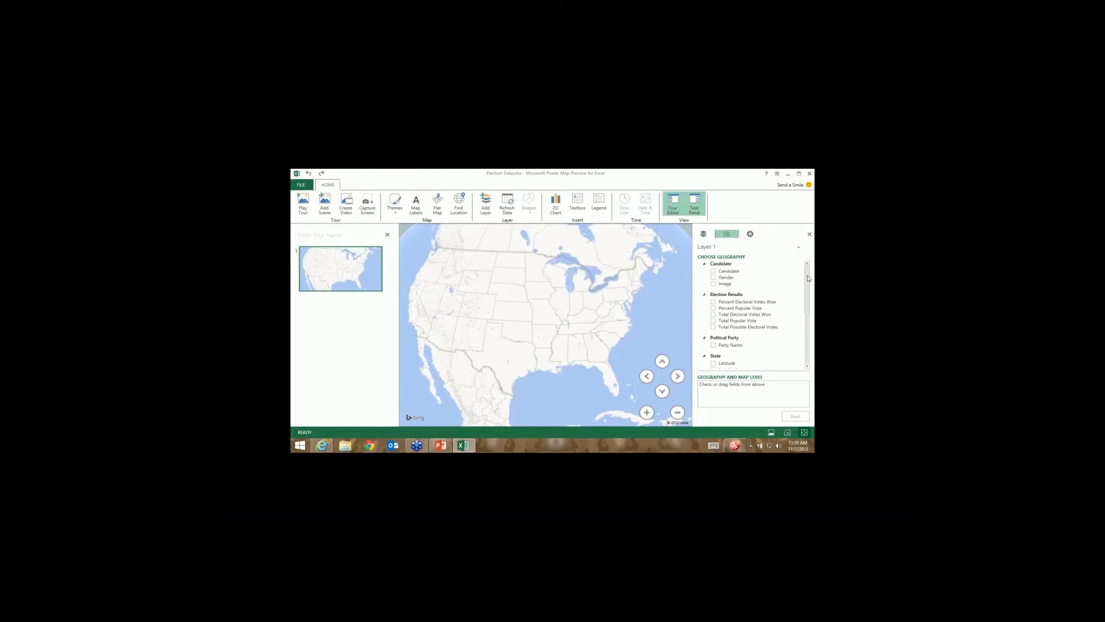
Map Layer 1 by the State field, keeping State/Province as the geography level.
left_click_drag(808, 279, 808, 292)
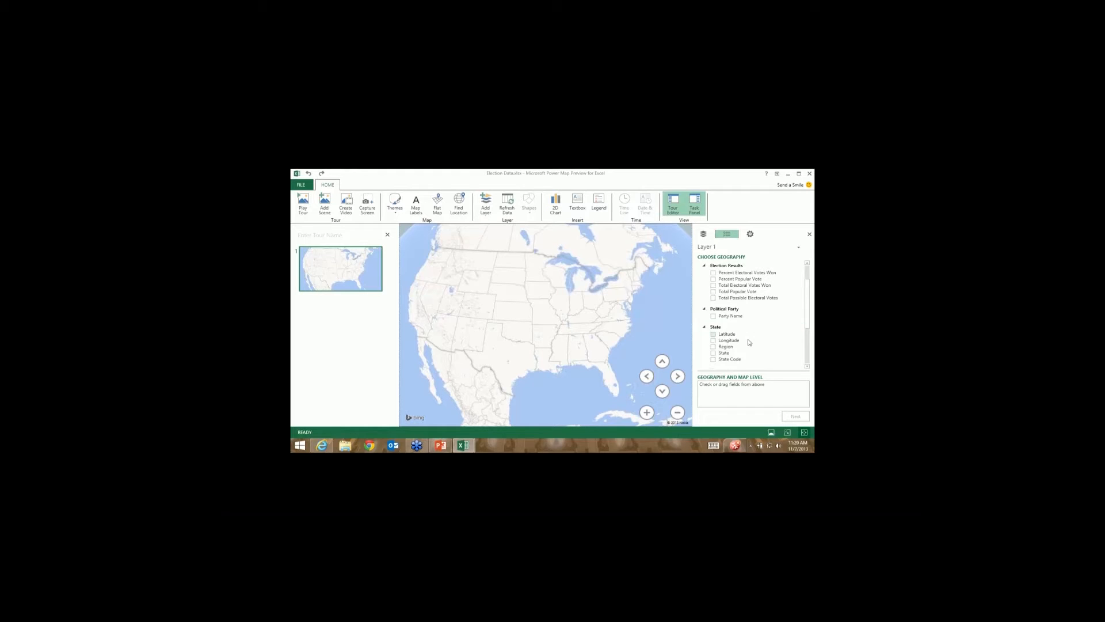
left_click_drag(807, 305, 808, 307)
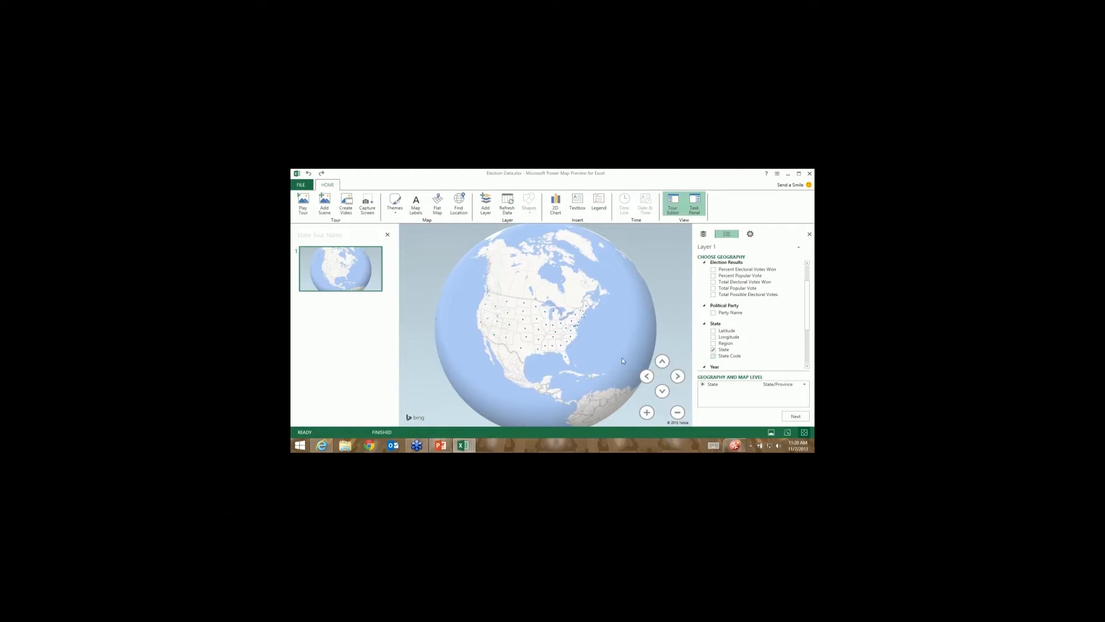
scroll(528, 347, "up", 5)
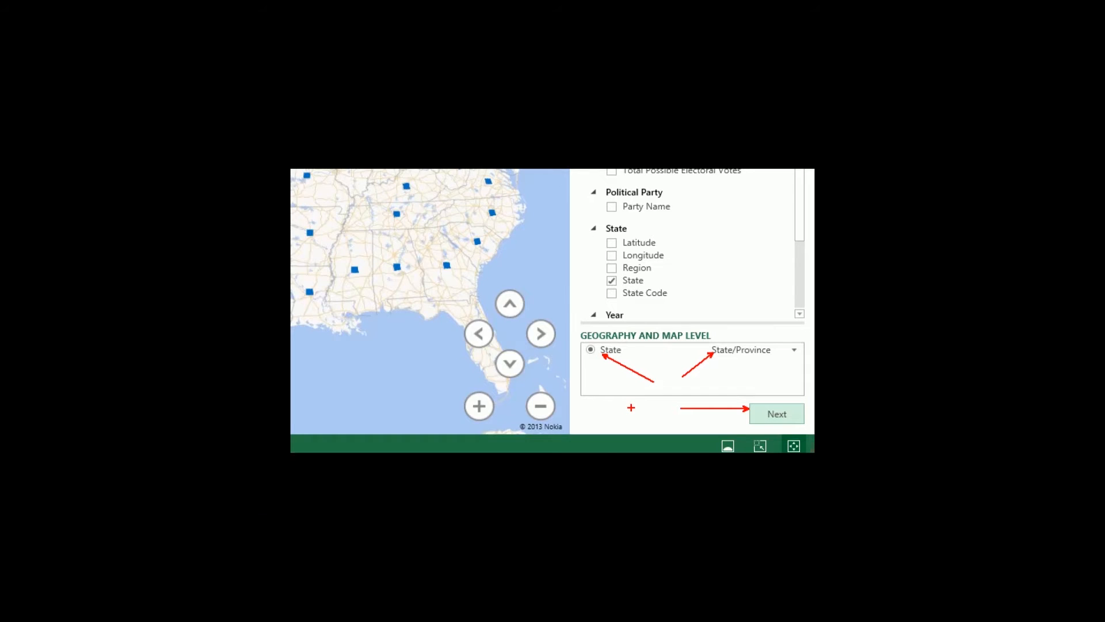
left_click(749, 349)
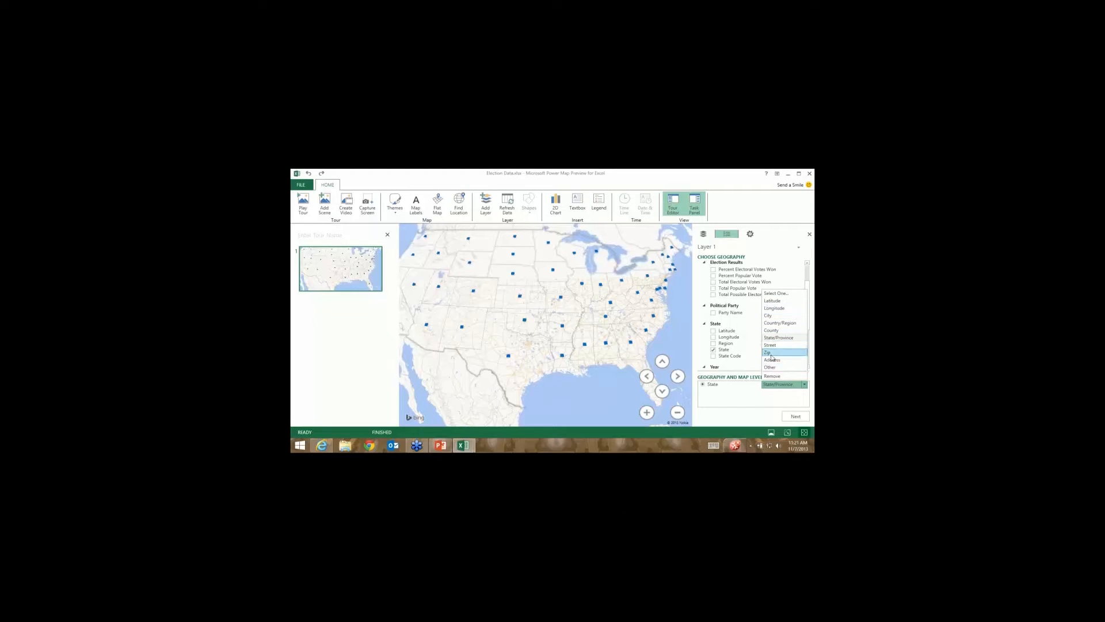
left_click(747, 411)
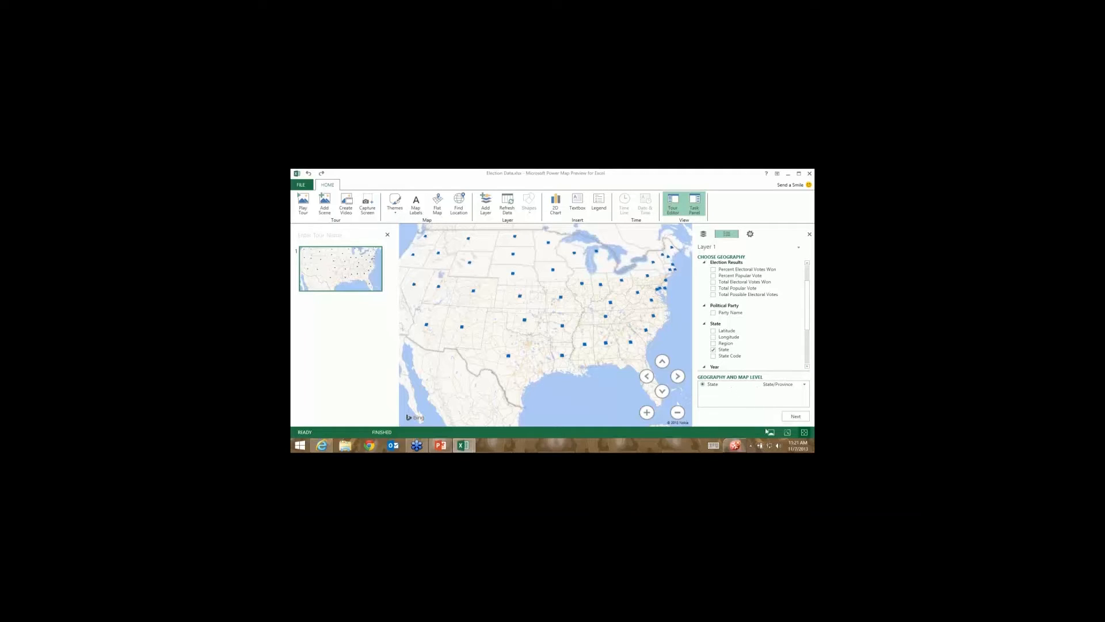
Confirm the State/Province geography and move on to the layer fields.
left_click(795, 417)
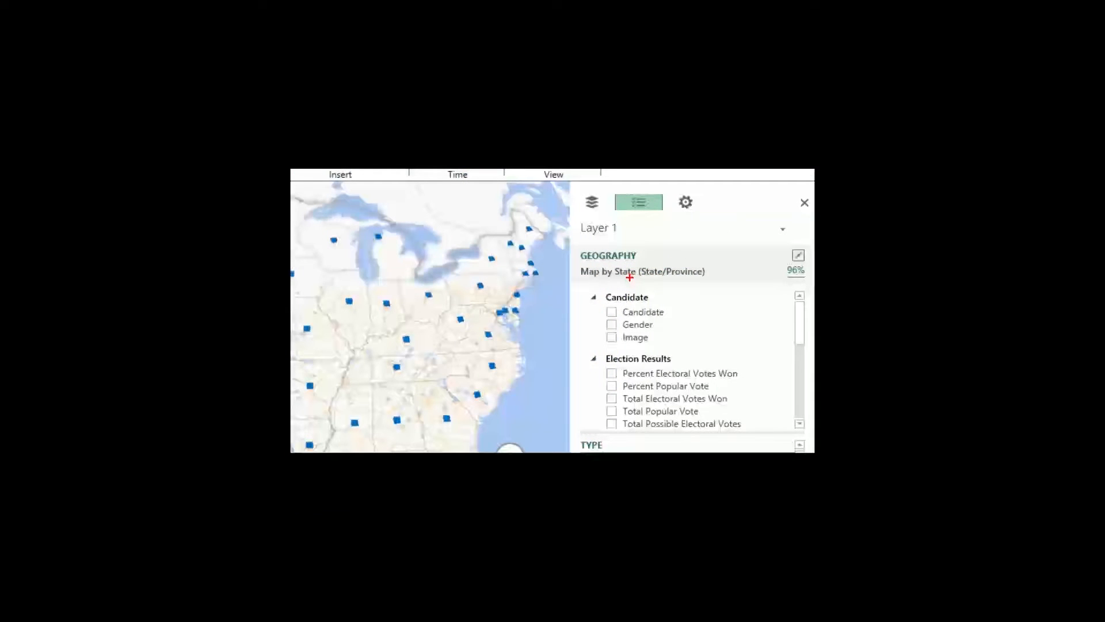
left_click_drag(630, 277, 635, 292)
left_click_drag(777, 262, 809, 282)
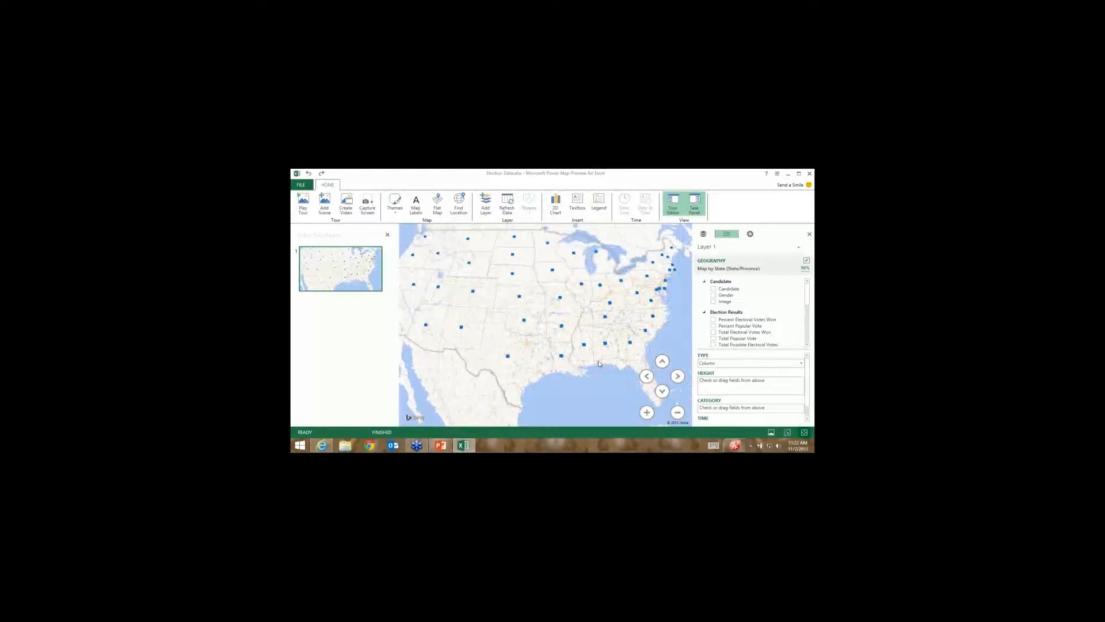
Pan and zoom the map out so the whole continental US is visible.
left_click_drag(443, 253, 597, 395)
left_click_drag(415, 402, 656, 254)
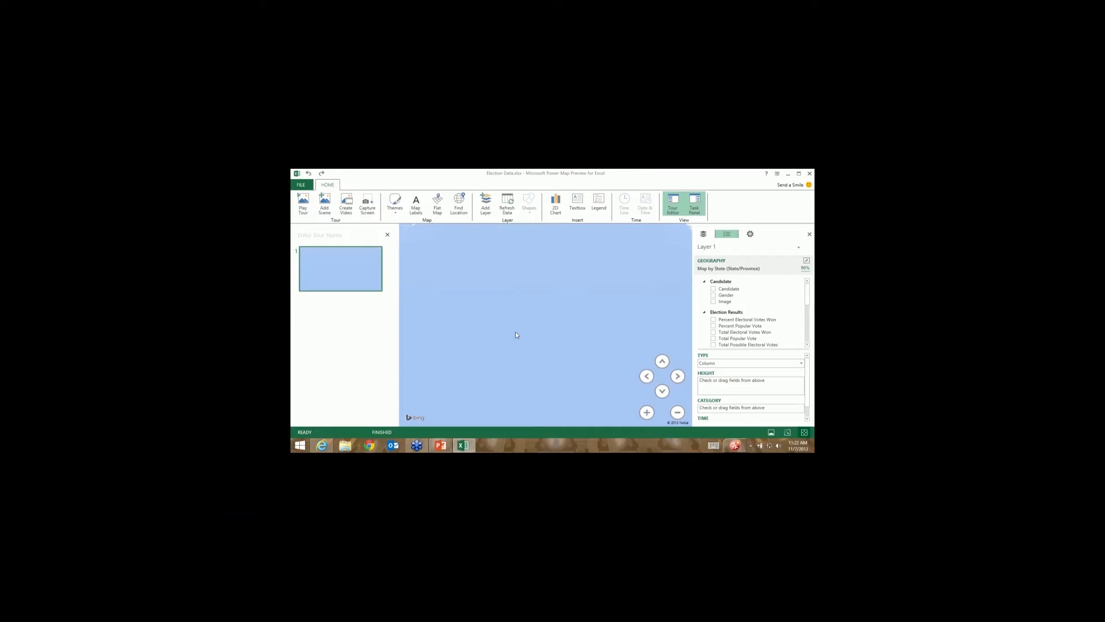
left_click_drag(587, 233, 490, 251)
left_click_drag(616, 340, 496, 296)
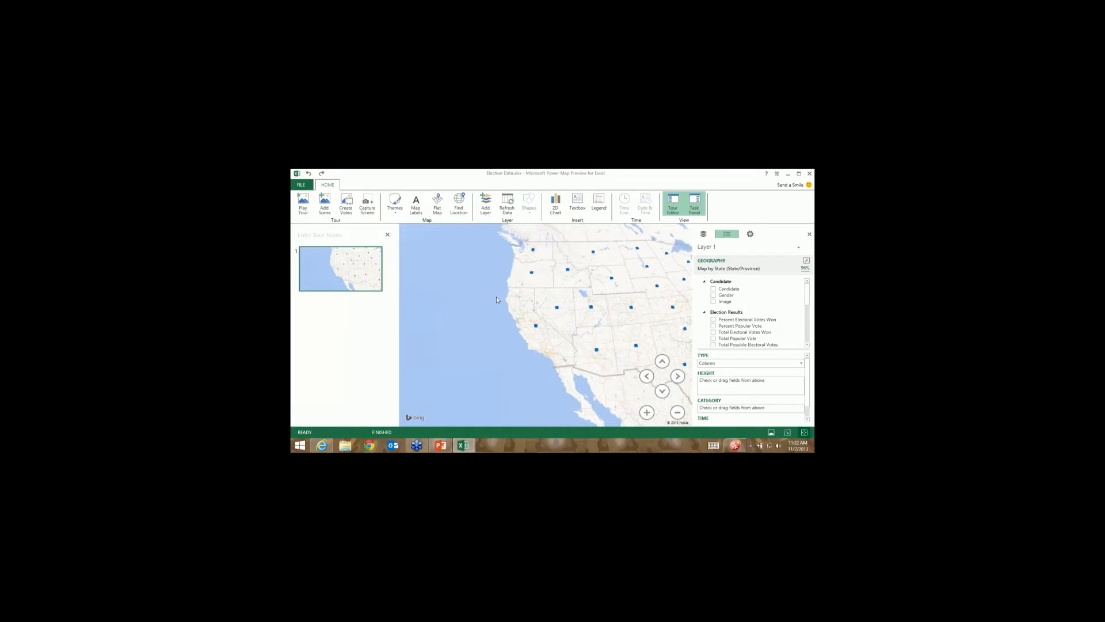
left_click_drag(644, 351, 541, 339)
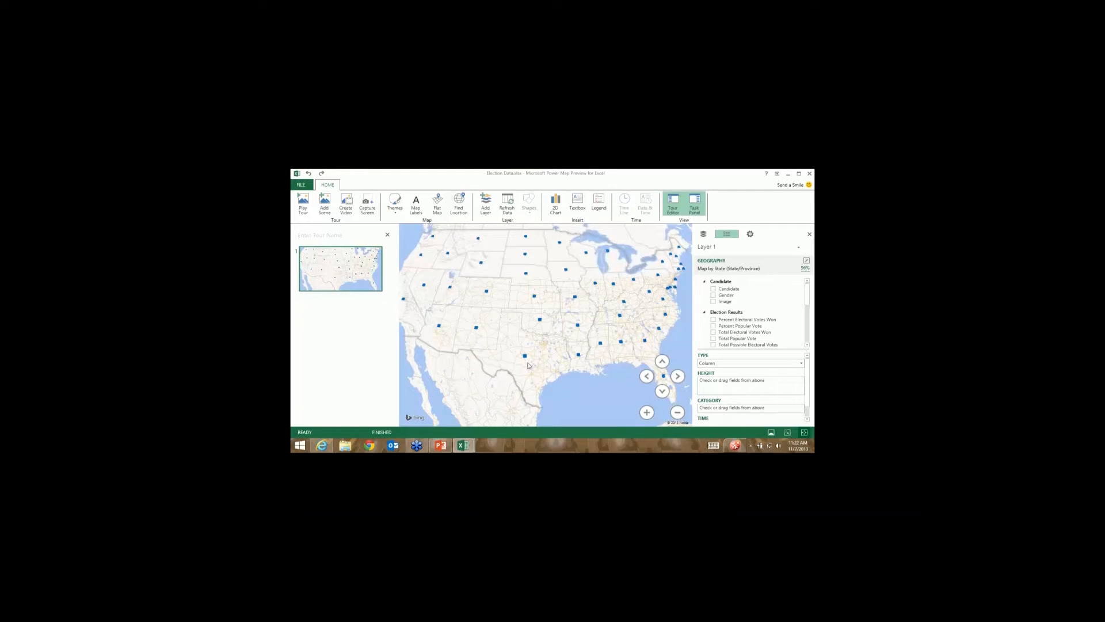
scroll(529, 366, "up", 1)
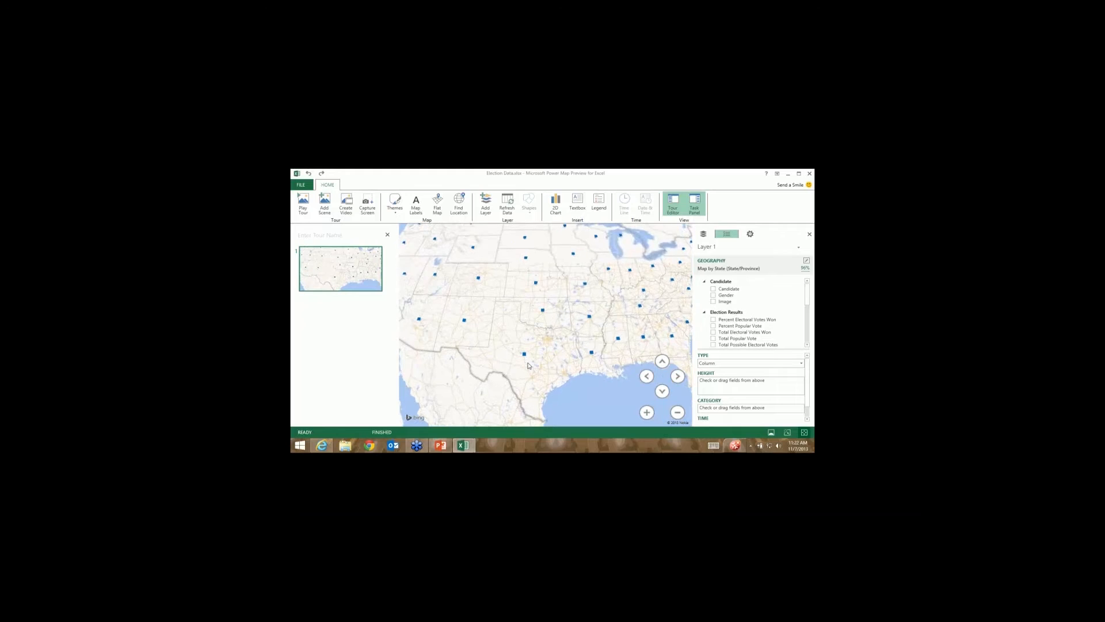
scroll(529, 365, "down", 1)
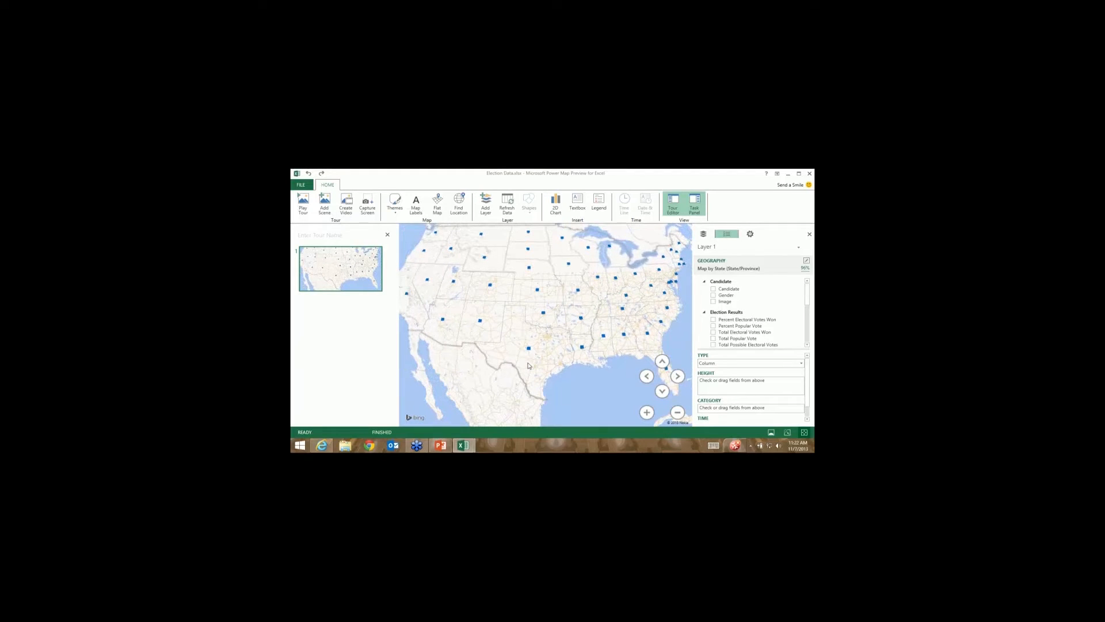
scroll(529, 366, "down", 2)
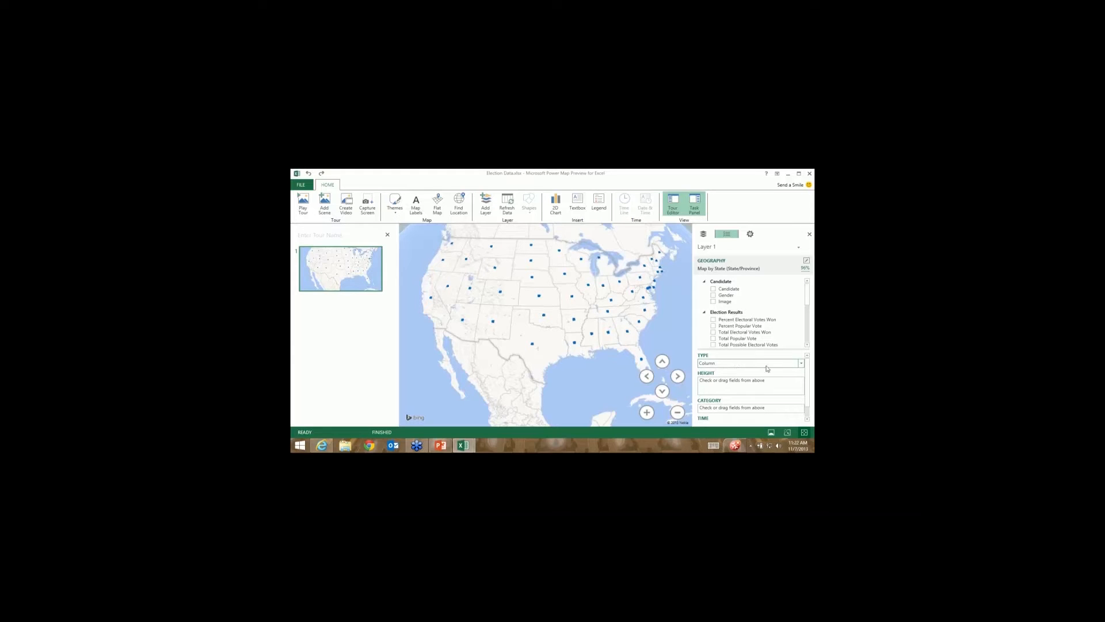
Try the Bubble type, then set Layer 1's visualization to Region.
left_click(800, 363)
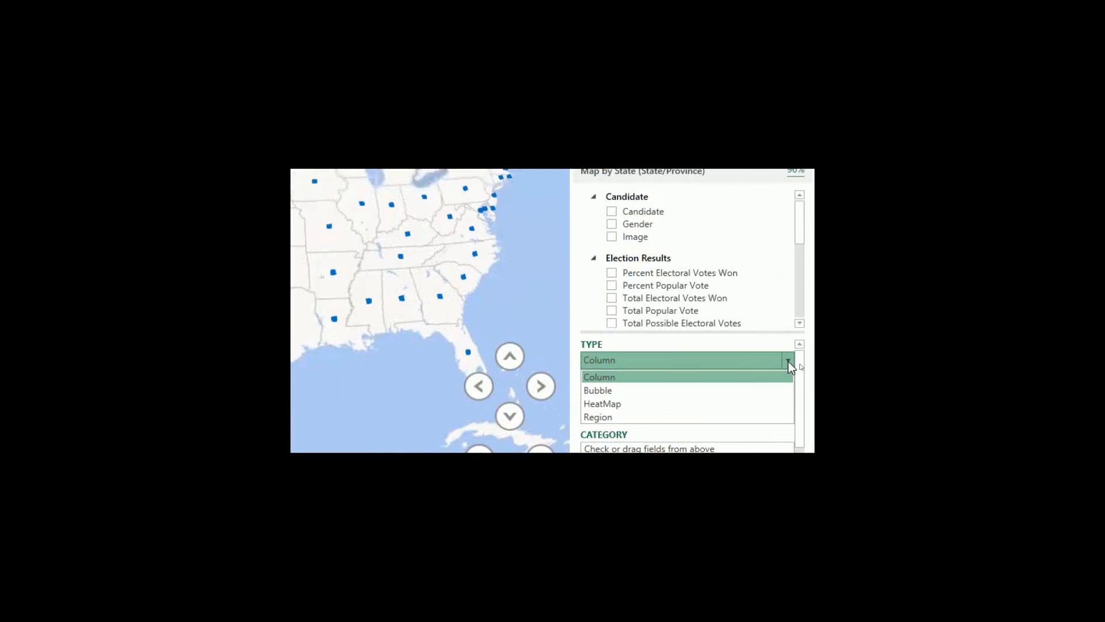
left_click(614, 392)
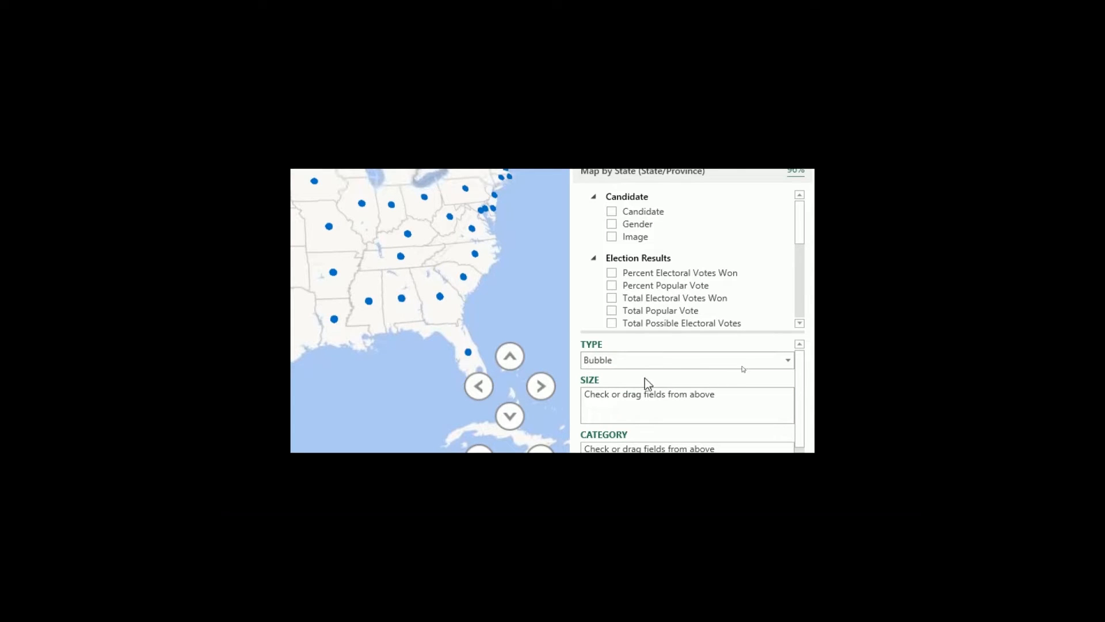
left_click(669, 362)
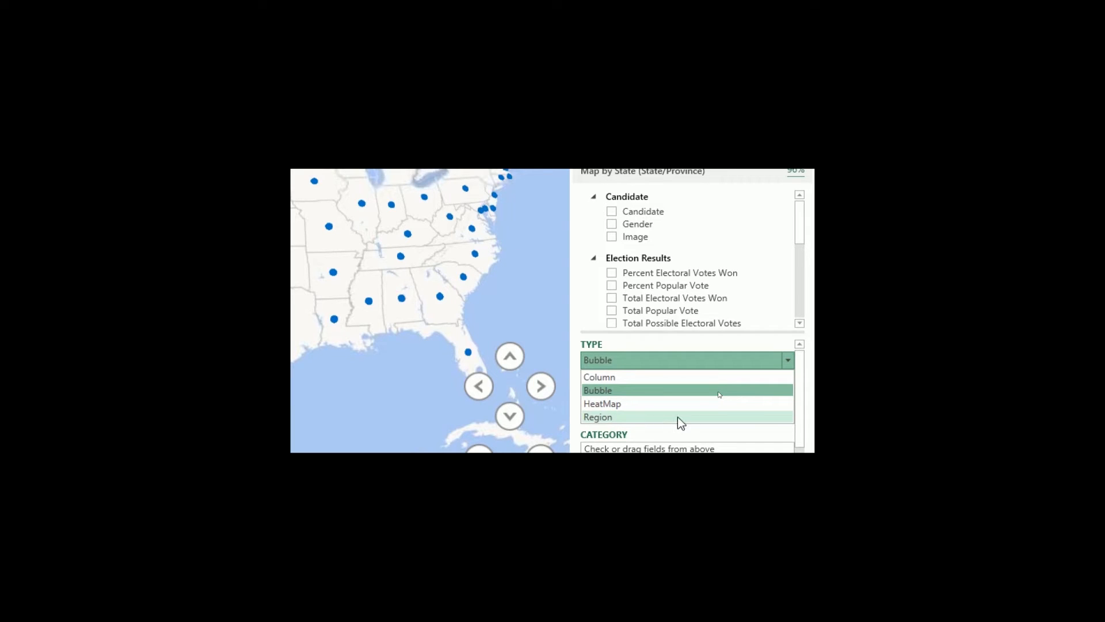
left_click(615, 418)
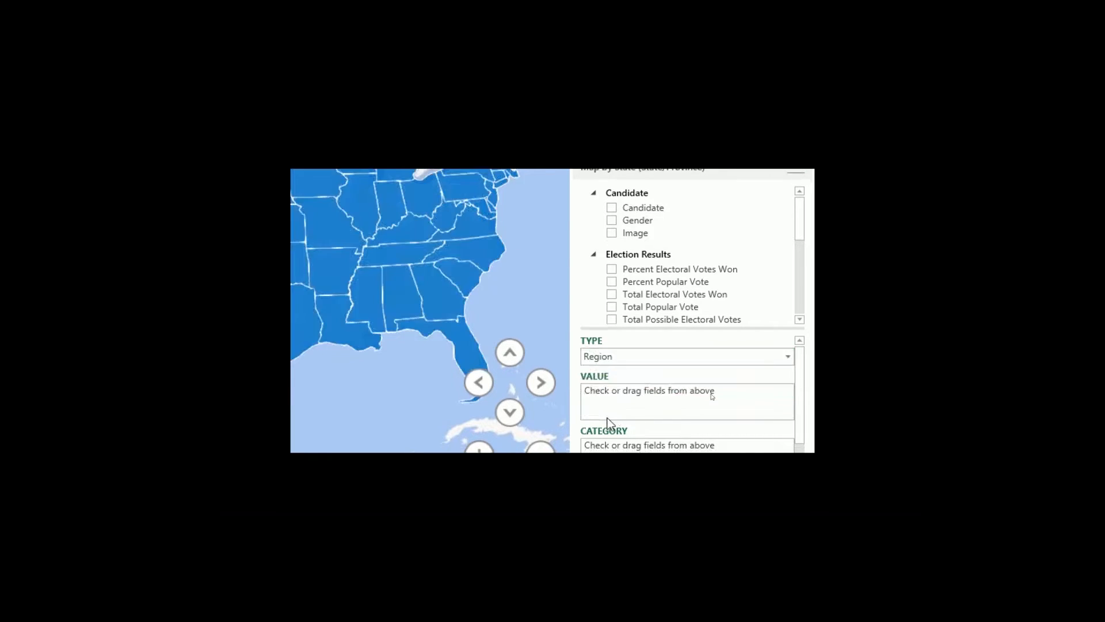
scroll(405, 331, "down", 3)
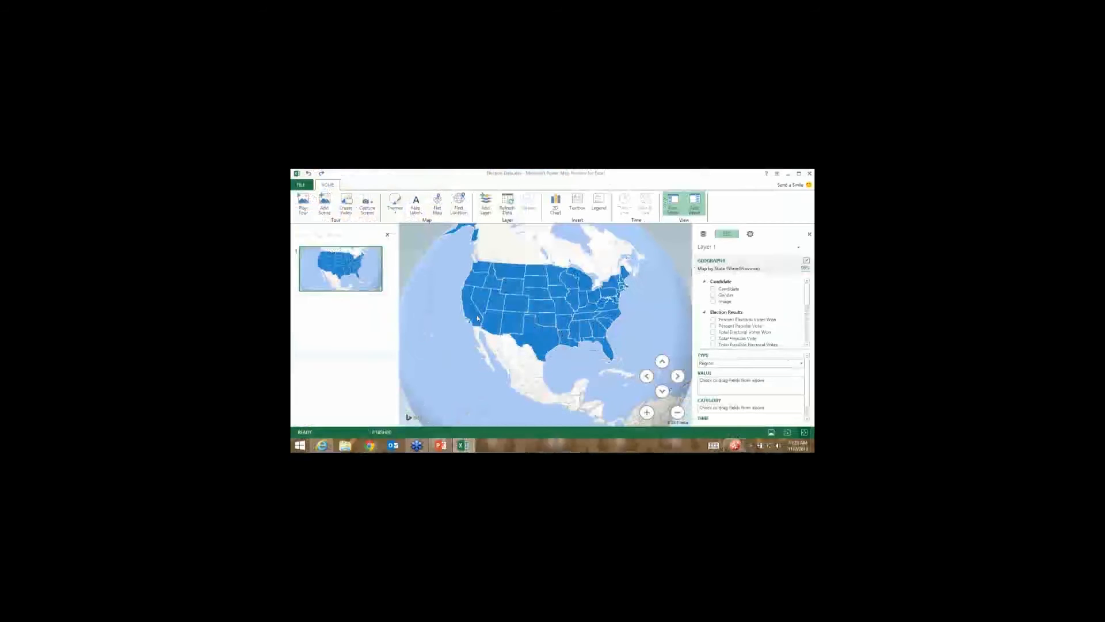
Rotate the globe toward Hawaii and back to inspect the filled states.
mouse_move(498, 282)
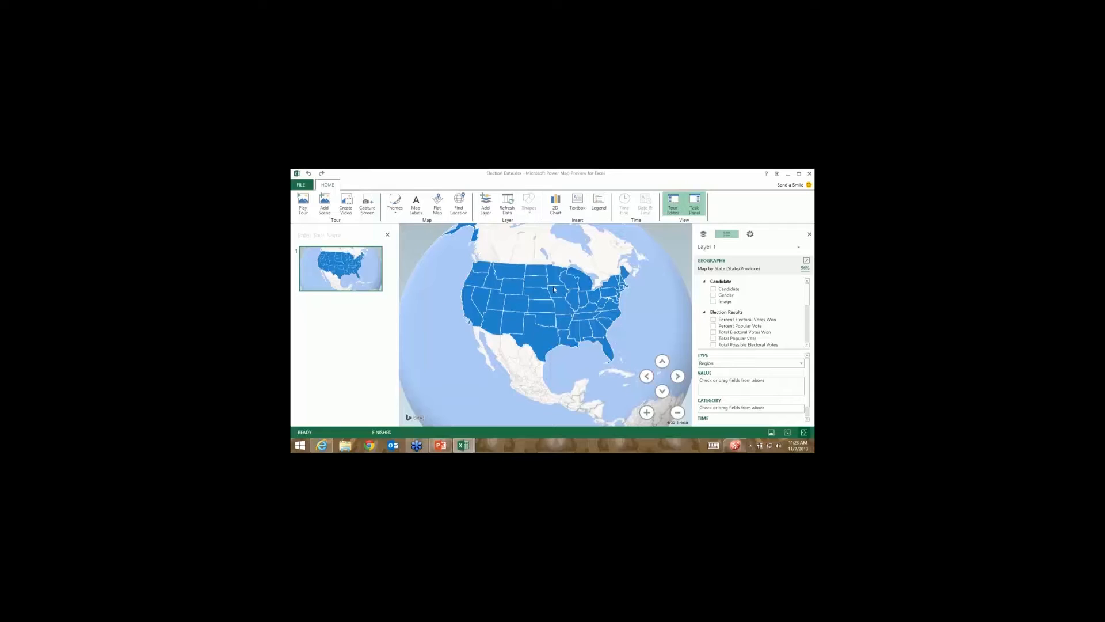
left_click_drag(554, 286, 554, 262)
left_click_drag(478, 371, 431, 305)
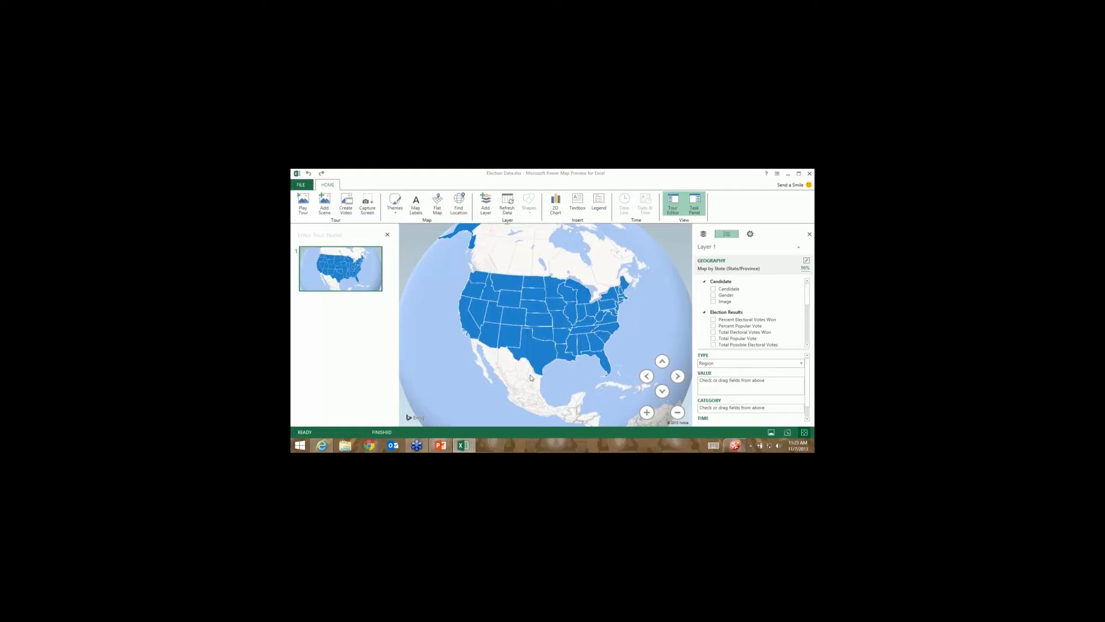
mouse_move(591, 347)
Scroll the field list and rotate the globe to examine the Total Popular Vote shading.
left_click_drag(807, 293, 806, 299)
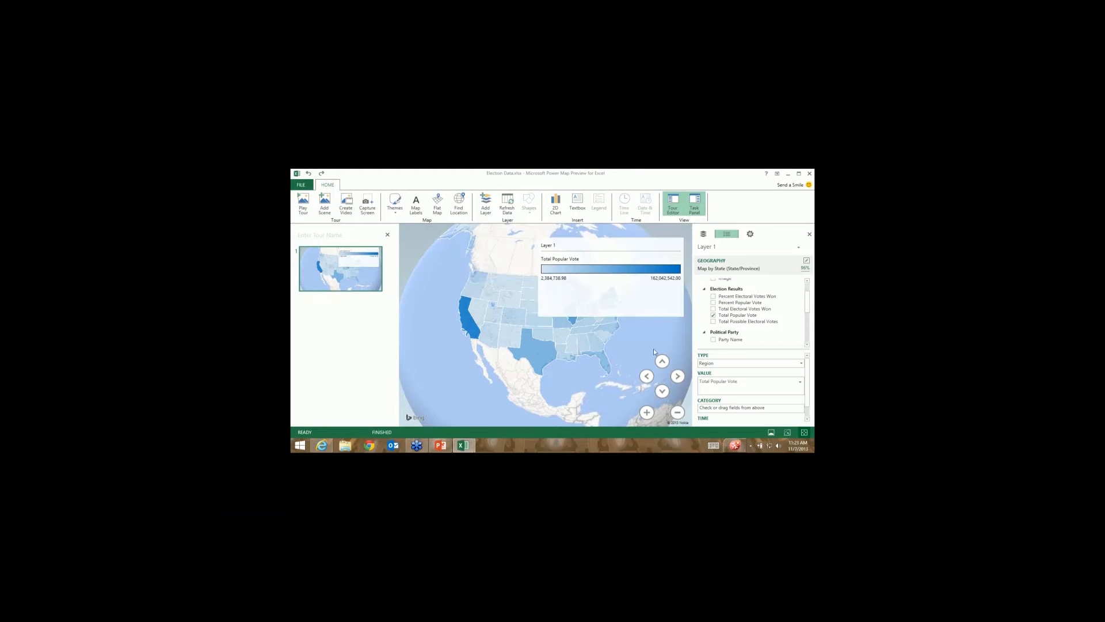
left_click_drag(598, 364, 573, 369)
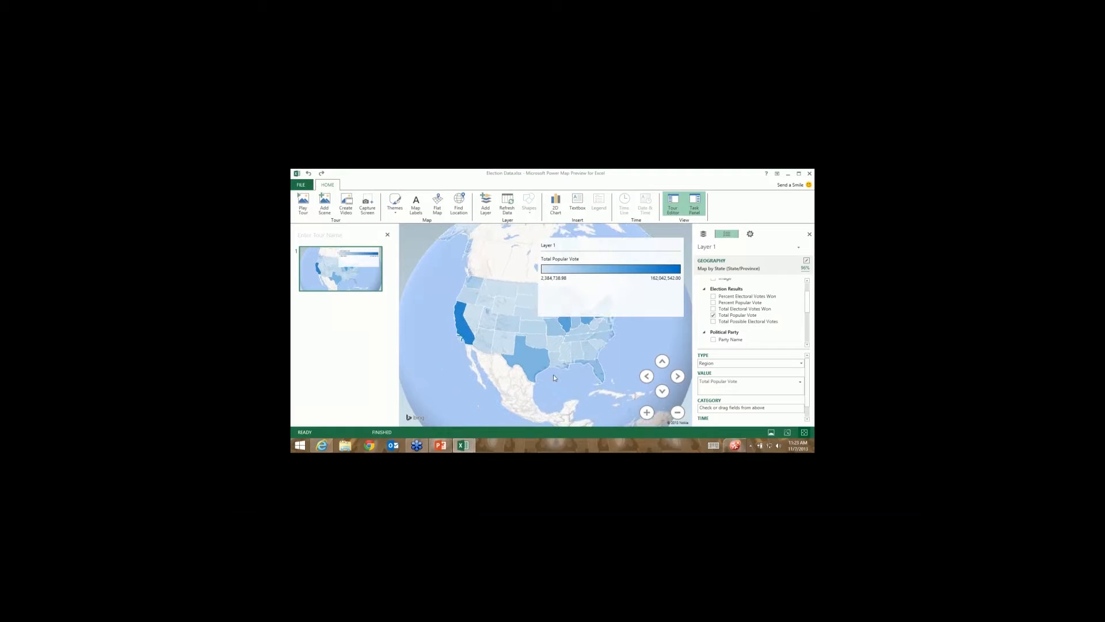
mouse_move(473, 347)
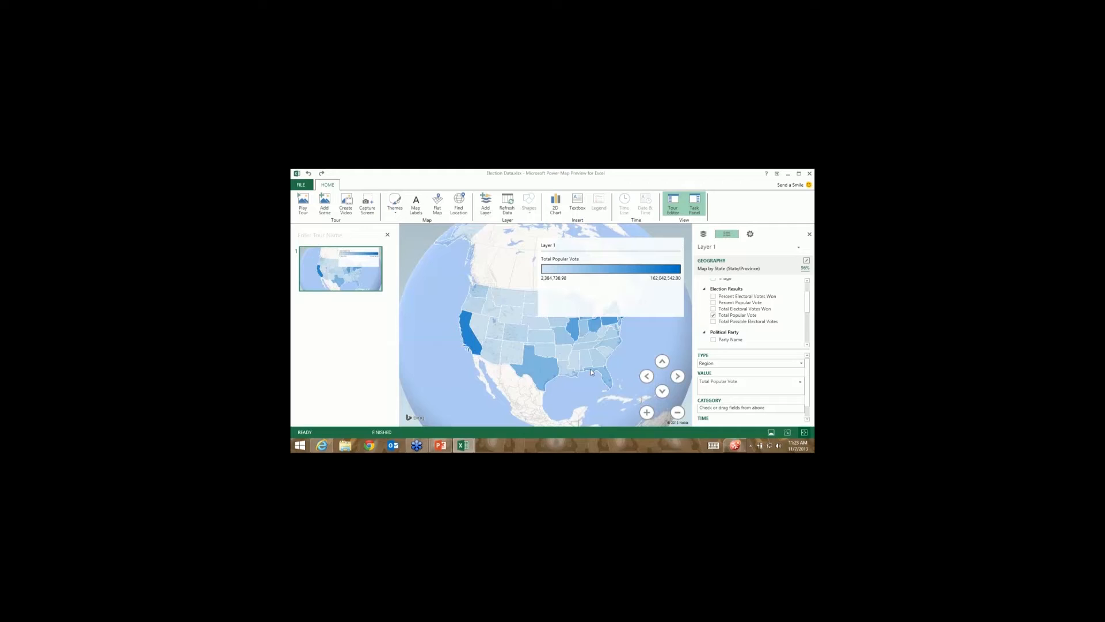
left_click_drag(591, 369, 530, 397)
mouse_move(562, 351)
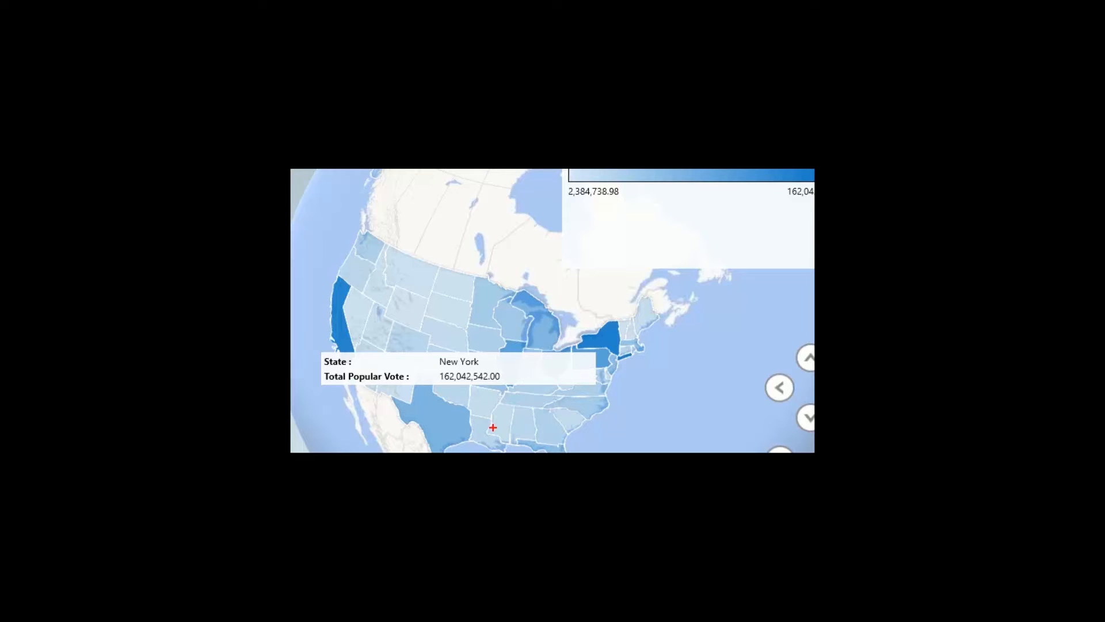
Select the Total Popular Vote legend on the map and close it.
key("Escape")
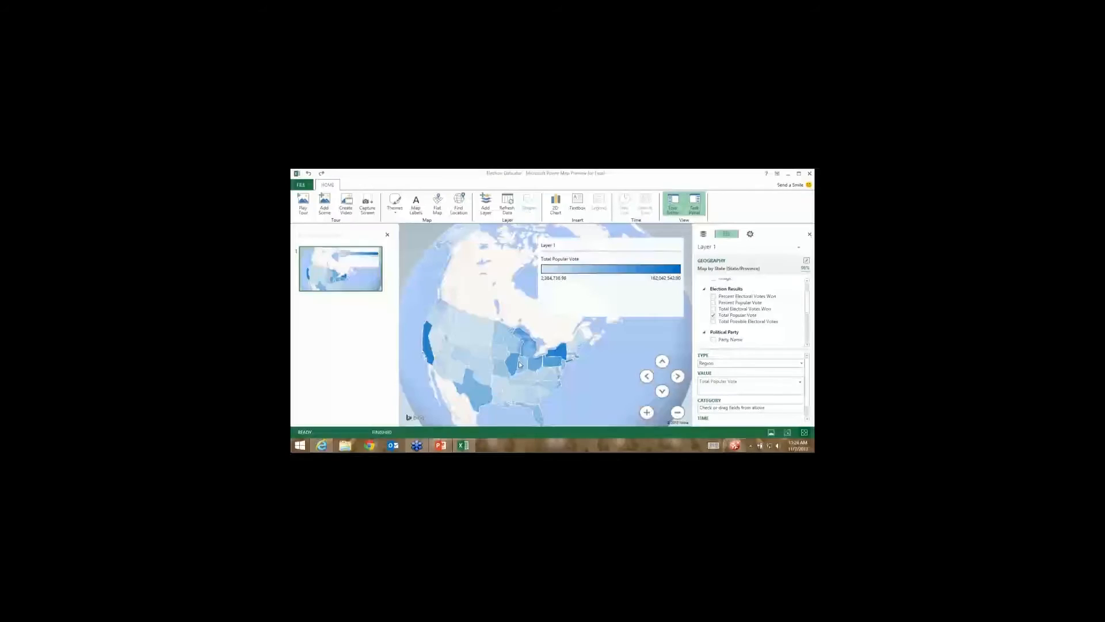
left_click_drag(519, 361, 576, 356)
left_click(606, 315)
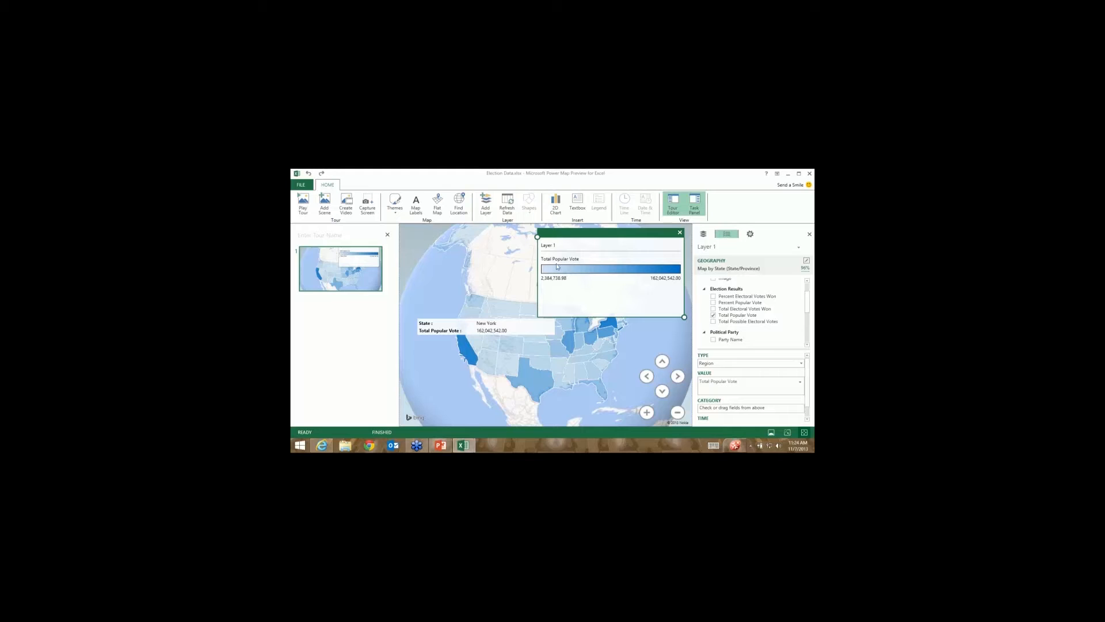
left_click(513, 308)
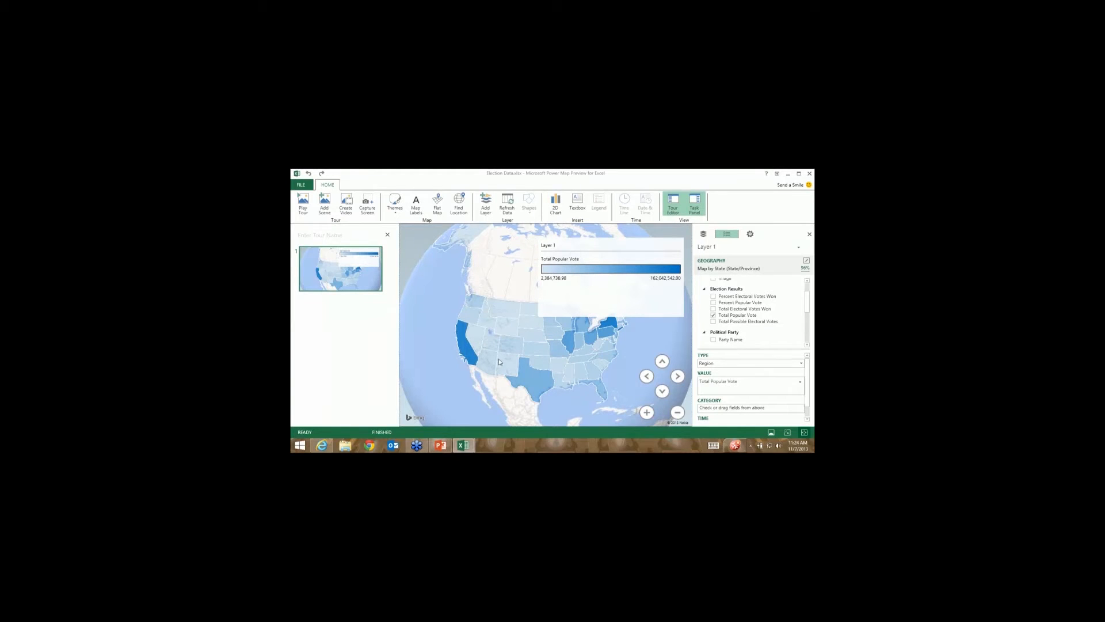
mouse_move(672, 239)
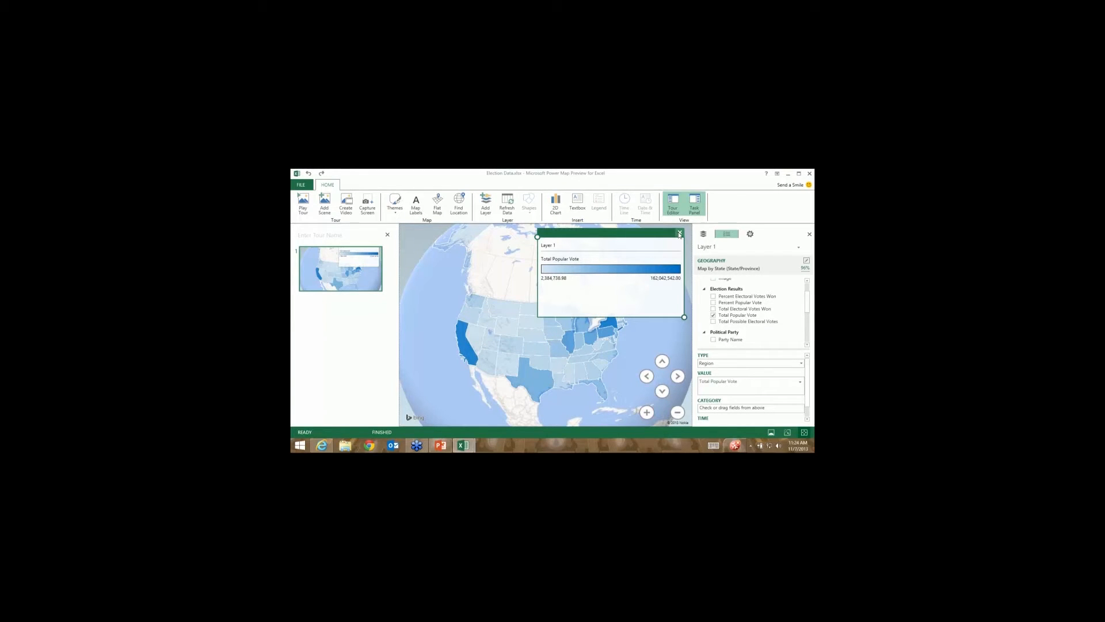
left_click(680, 233)
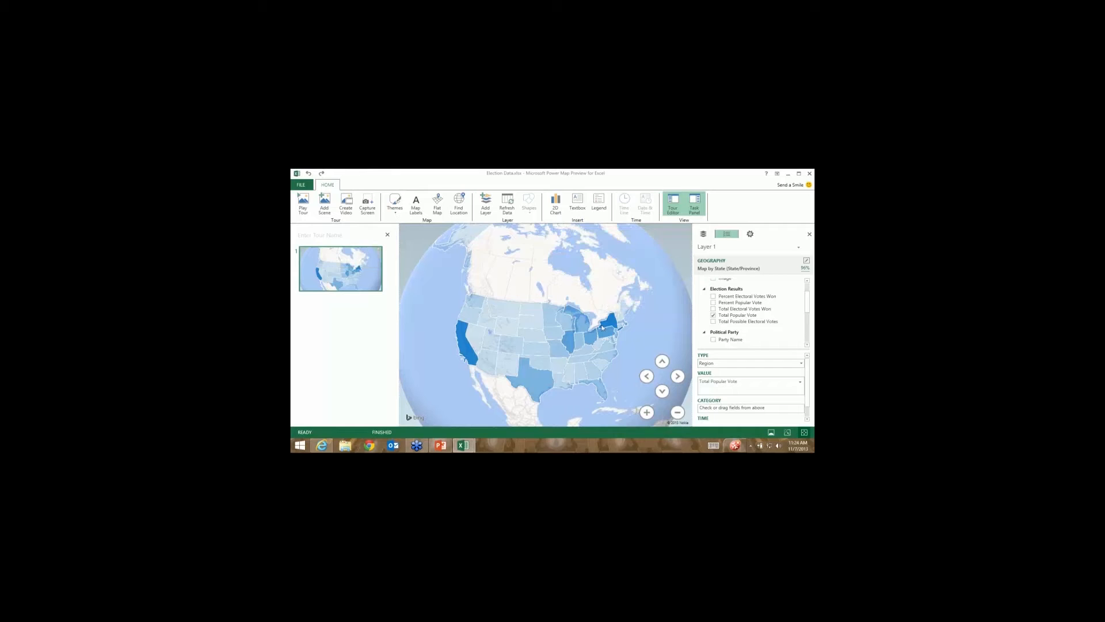
mouse_move(553, 363)
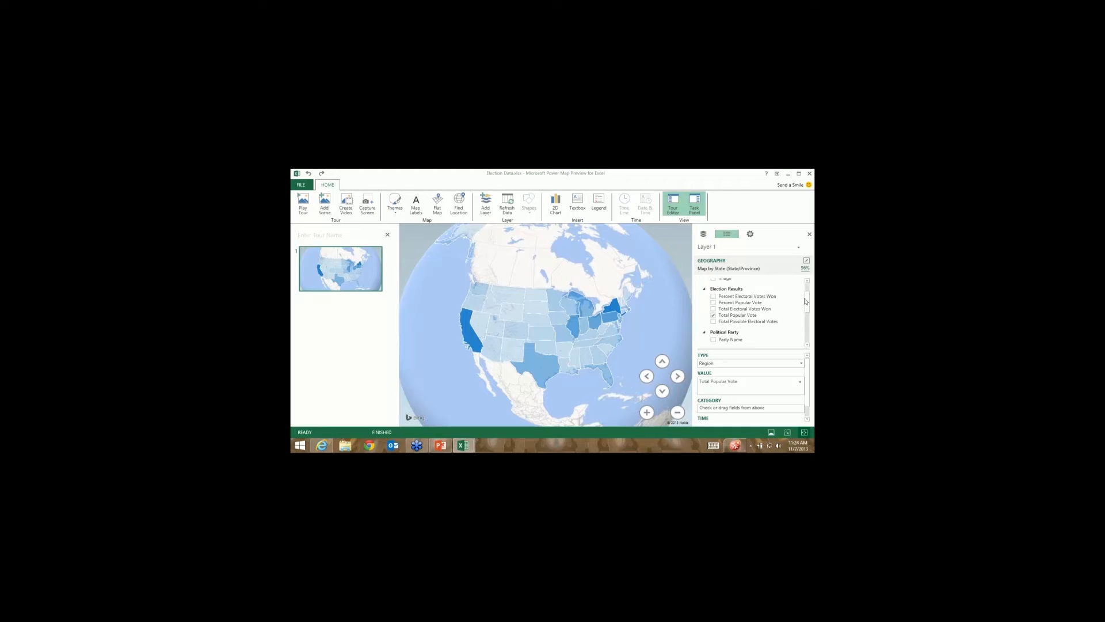
scroll(807, 300, "down", 2)
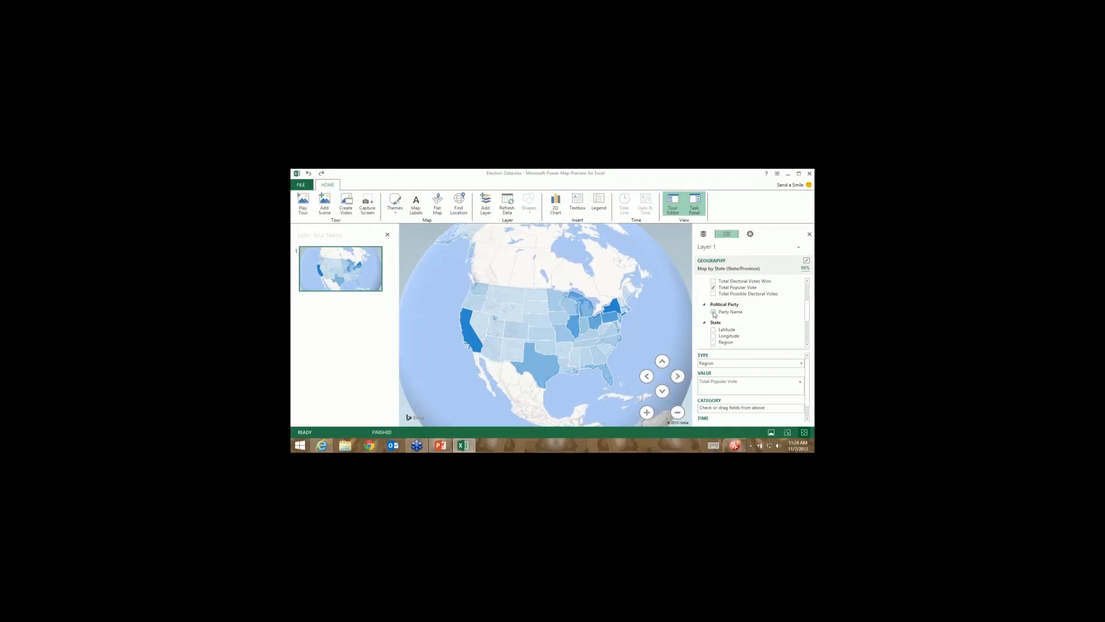
Use Party Name as the layer category, colouring states red and green.
left_click(713, 312)
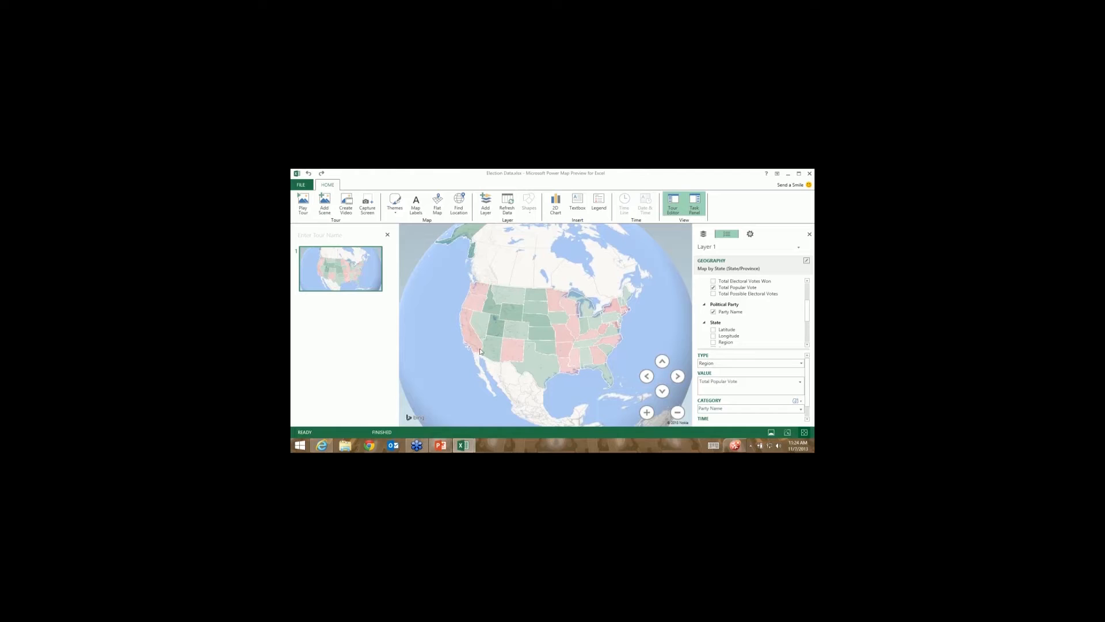
left_click_drag(582, 378, 572, 367)
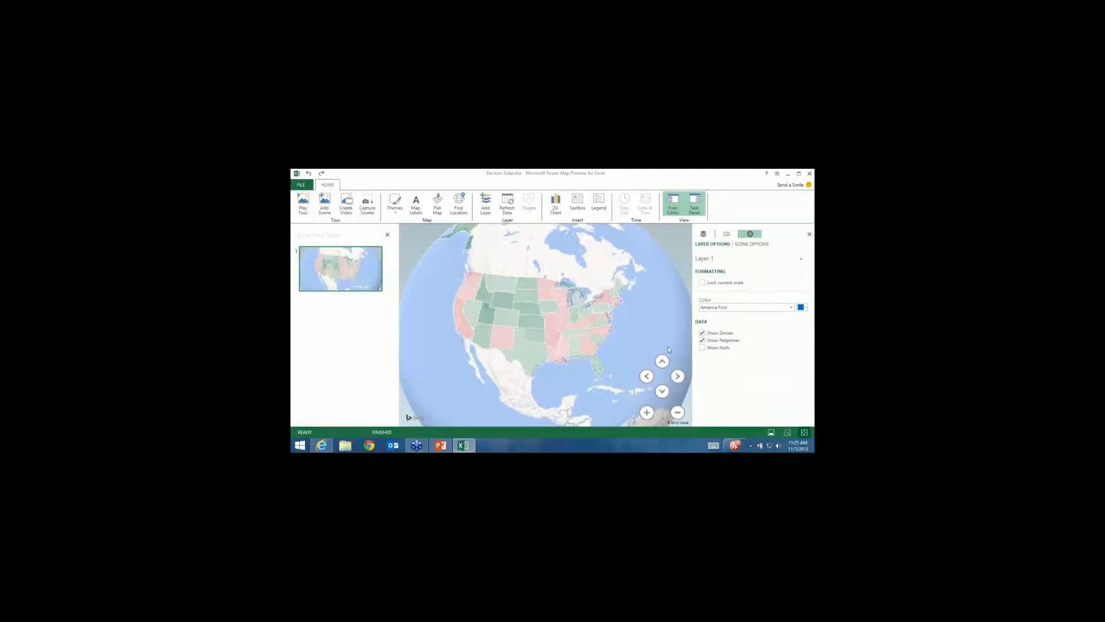
Set the Democratic party colour to blue in Layer Options.
left_click(736, 309)
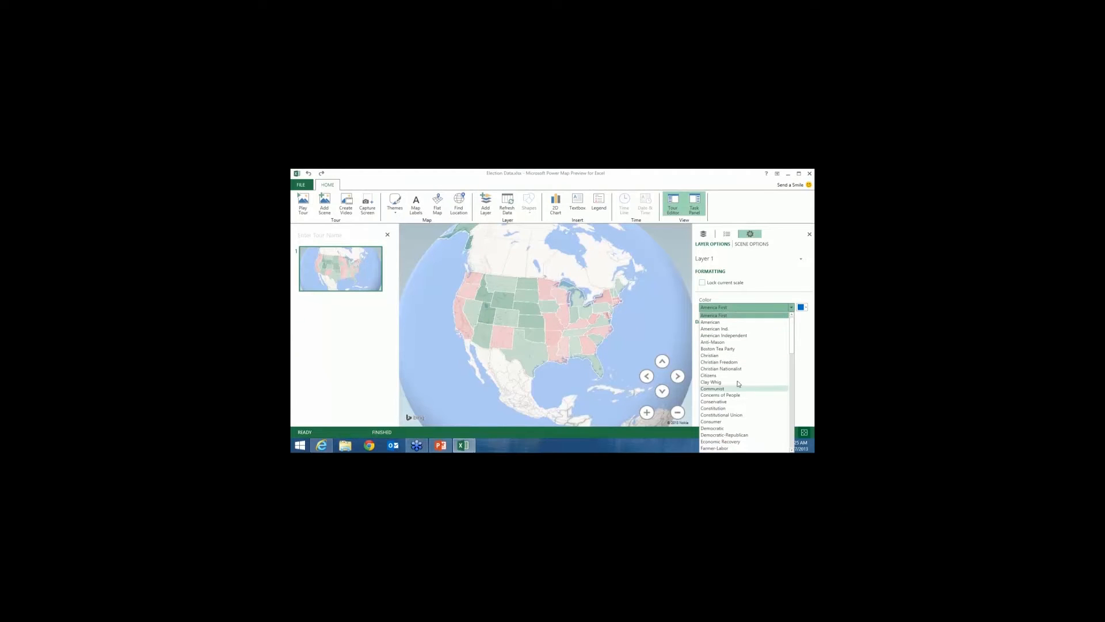
left_click(739, 309)
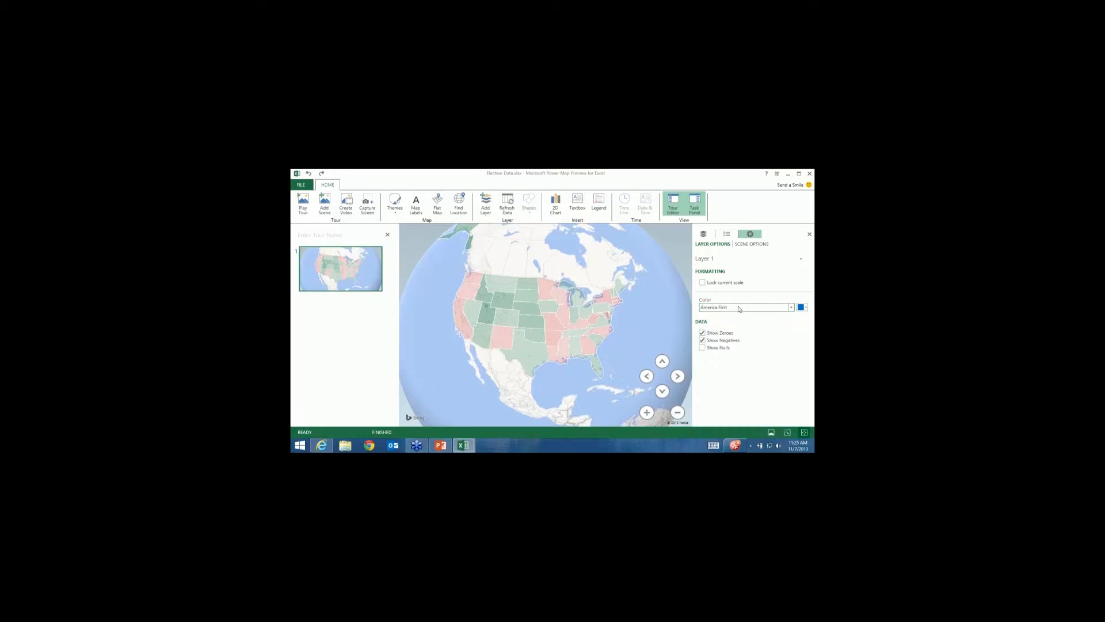
left_click(739, 309)
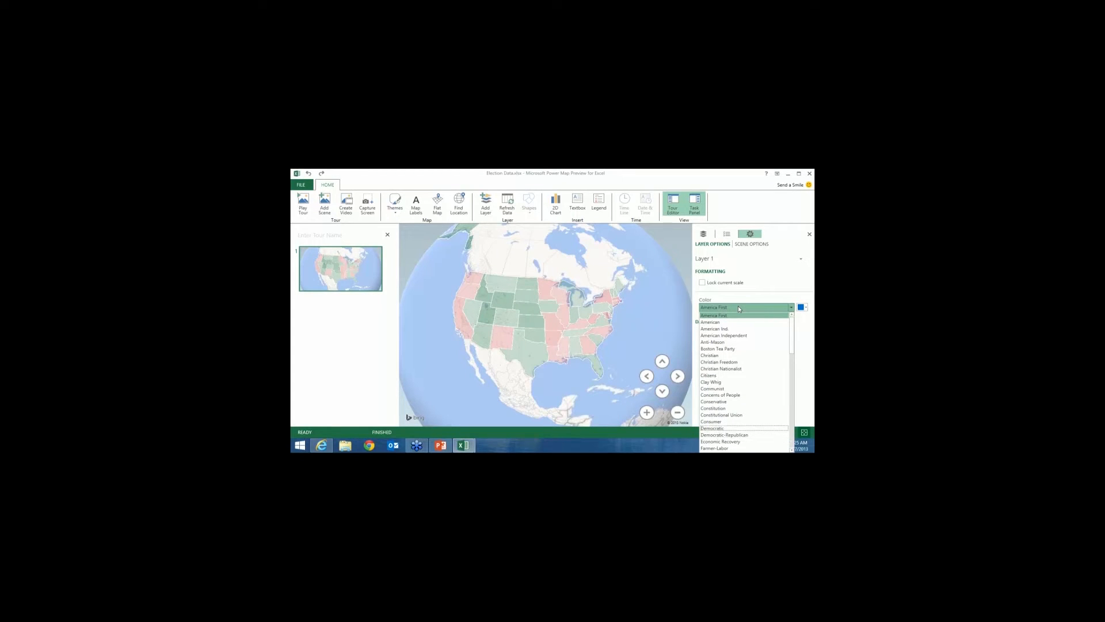
left_click(717, 429)
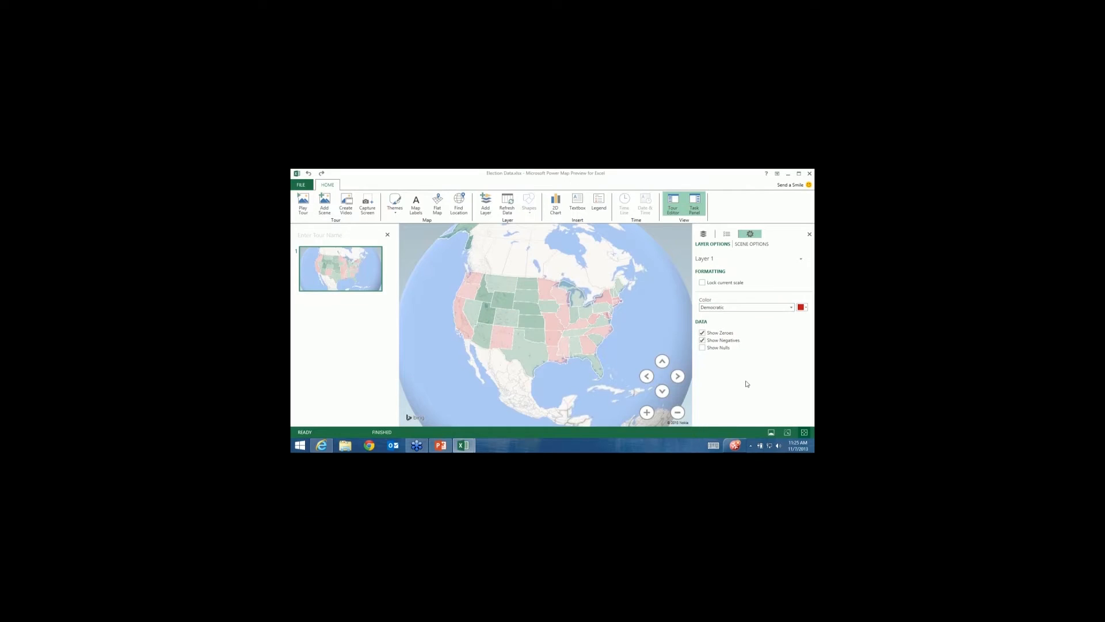
left_click(806, 309)
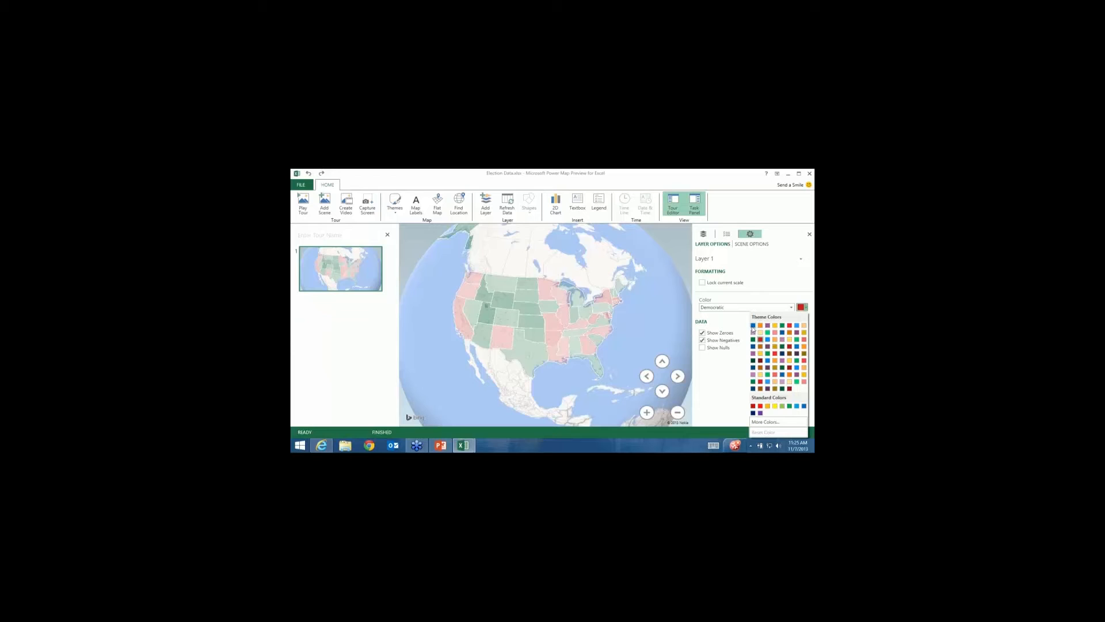
left_click(753, 326)
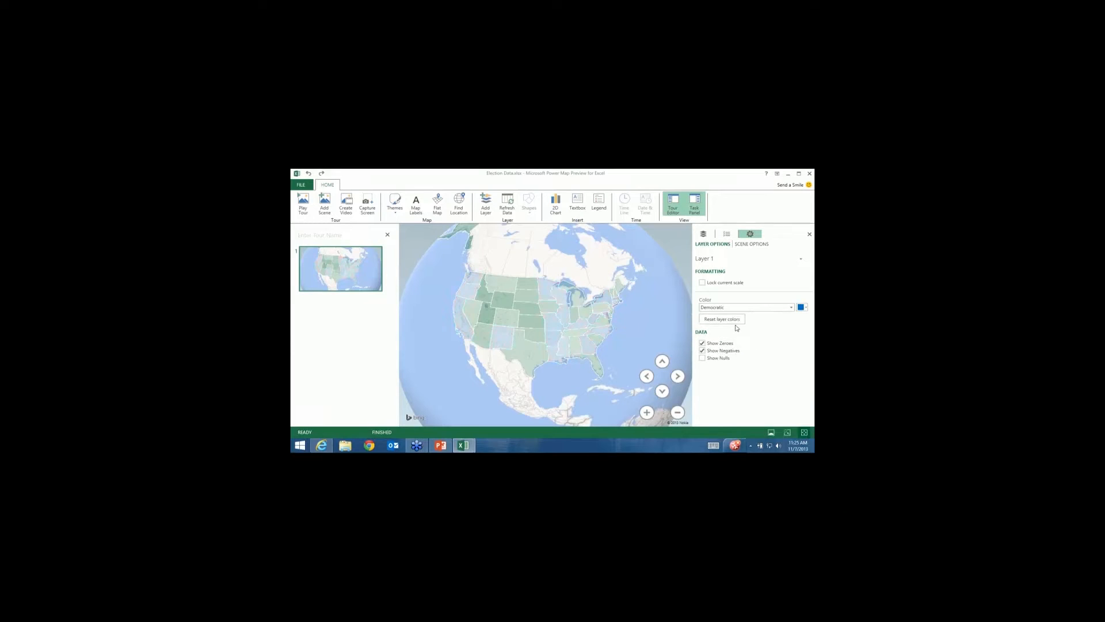
Select Republican in the Color list and set its colour to red.
left_click(790, 309)
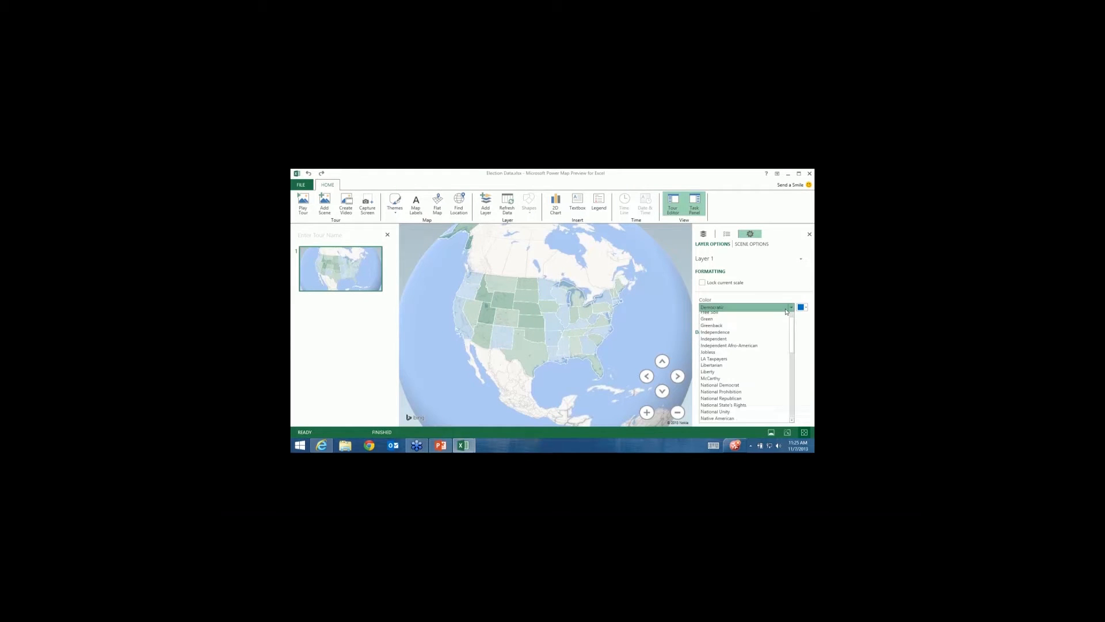
scroll(785, 309, "down", 5)
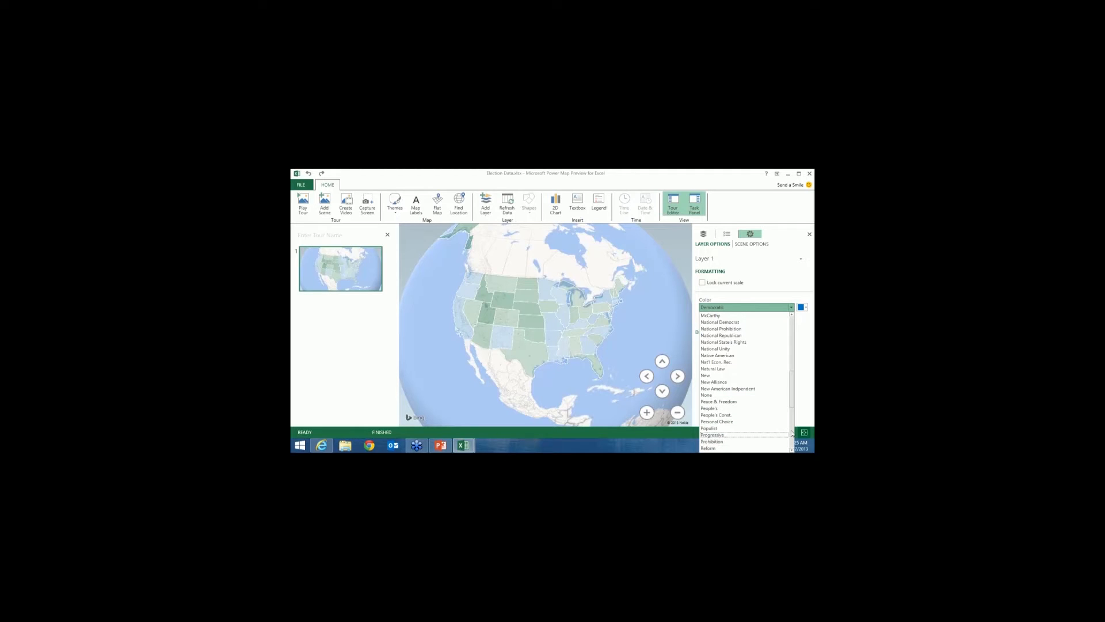
scroll(756, 366, "down", 6)
left_click(720, 327)
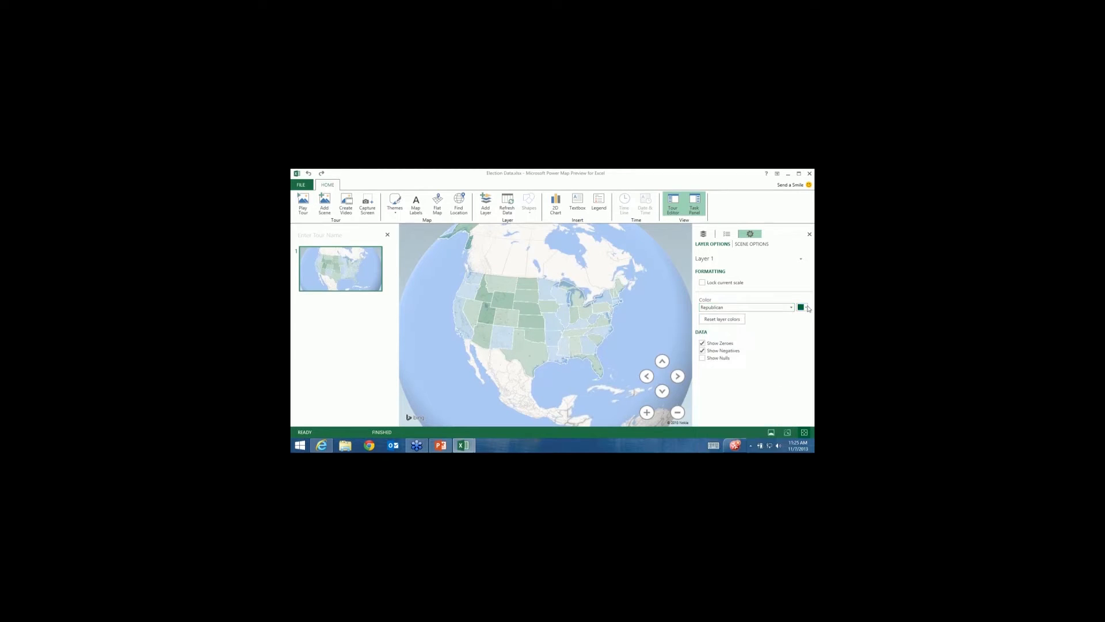
left_click(807, 307)
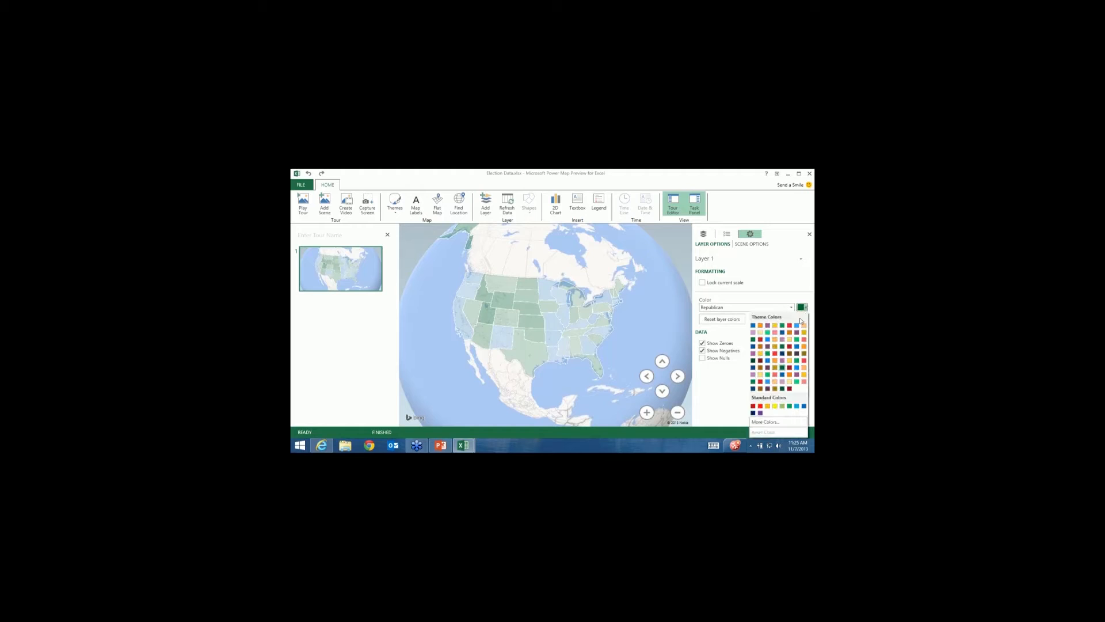
left_click(759, 406)
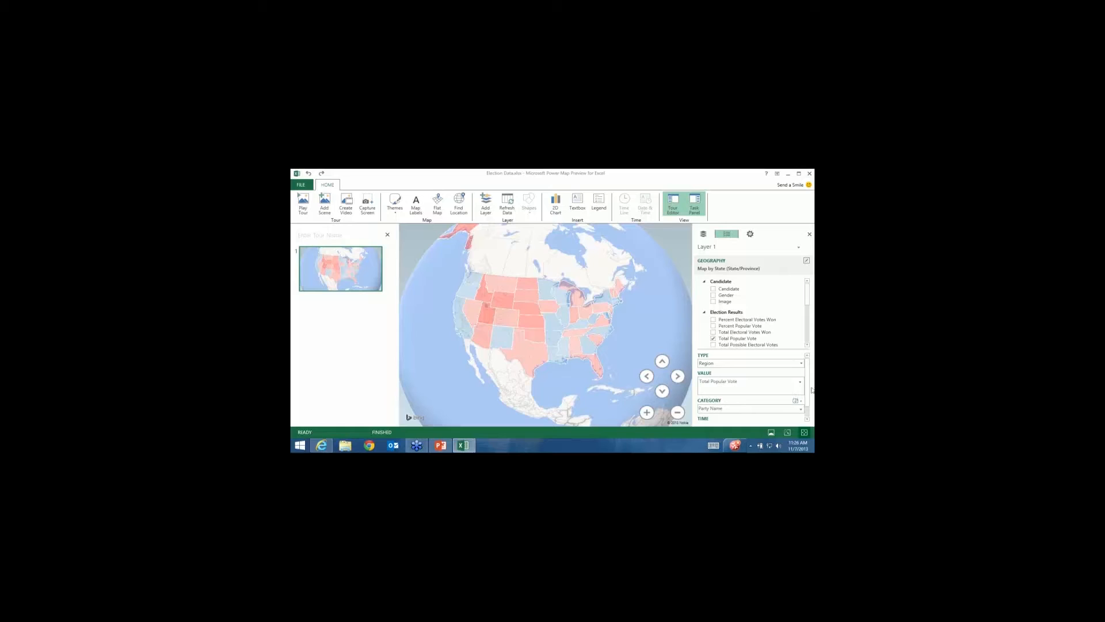
After trying 'compared to all other values', set Category shading to 'No shading. Show full category color'.
scroll(807, 392, "down", 1)
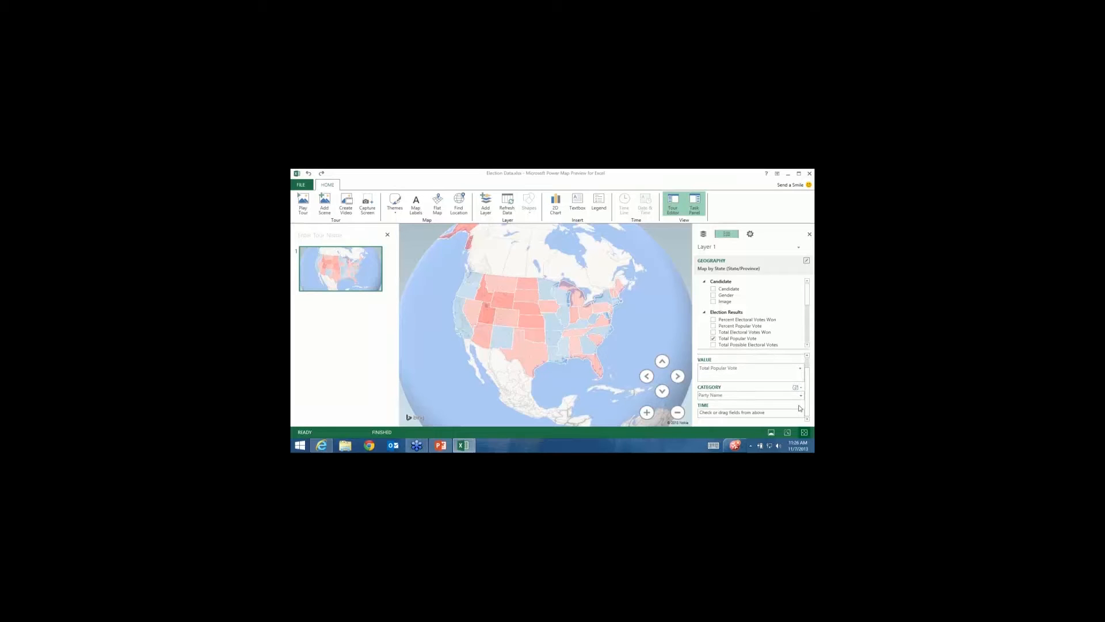
left_click(798, 389)
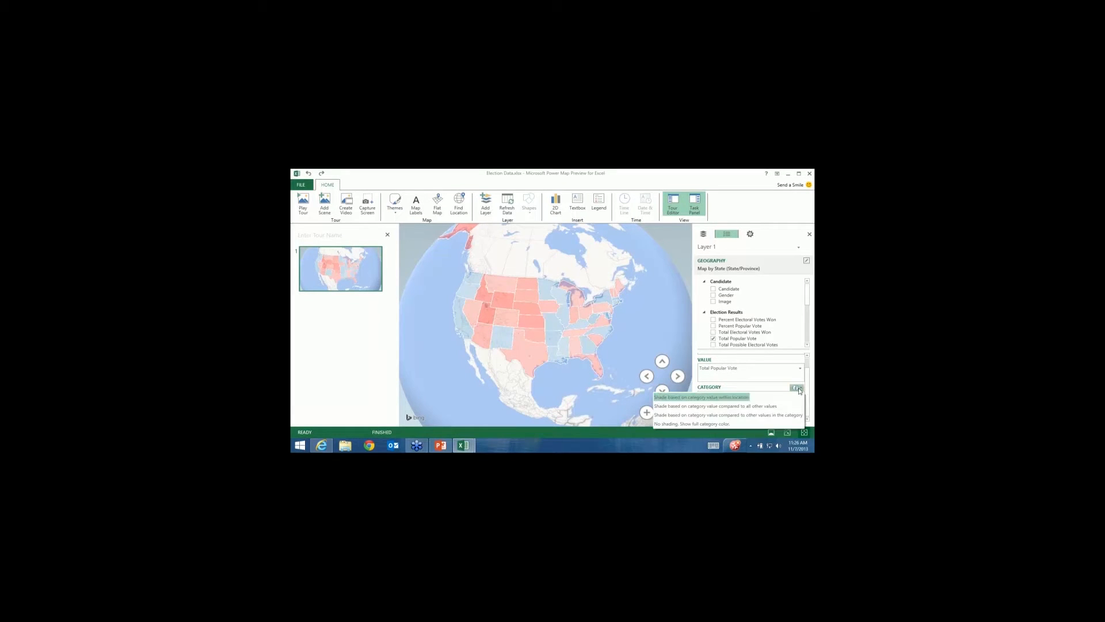
left_click(795, 397)
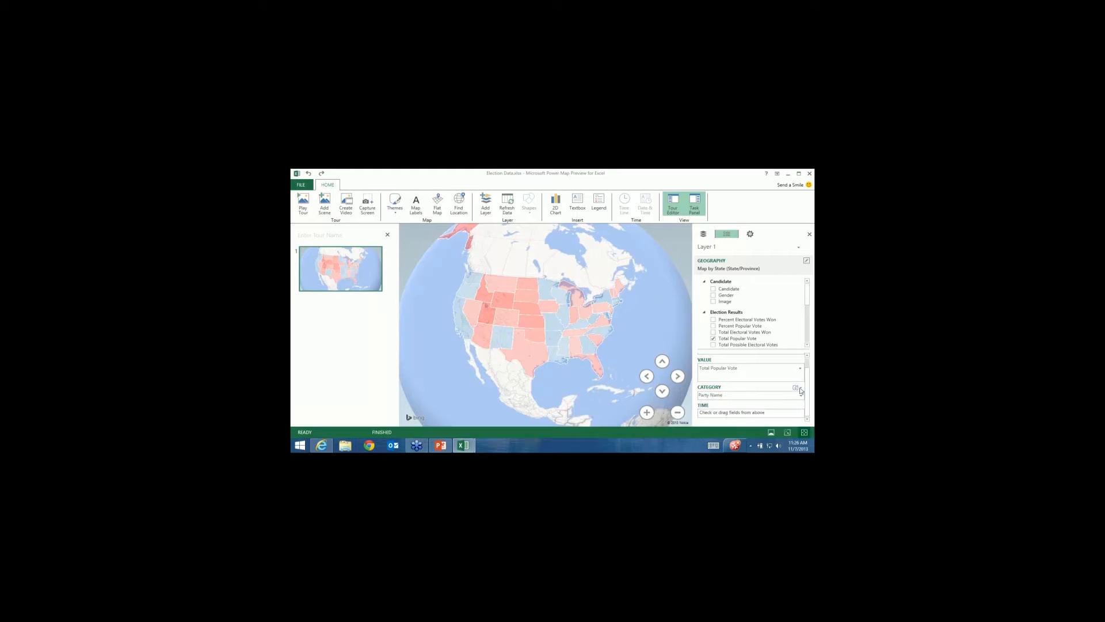
left_click(797, 388)
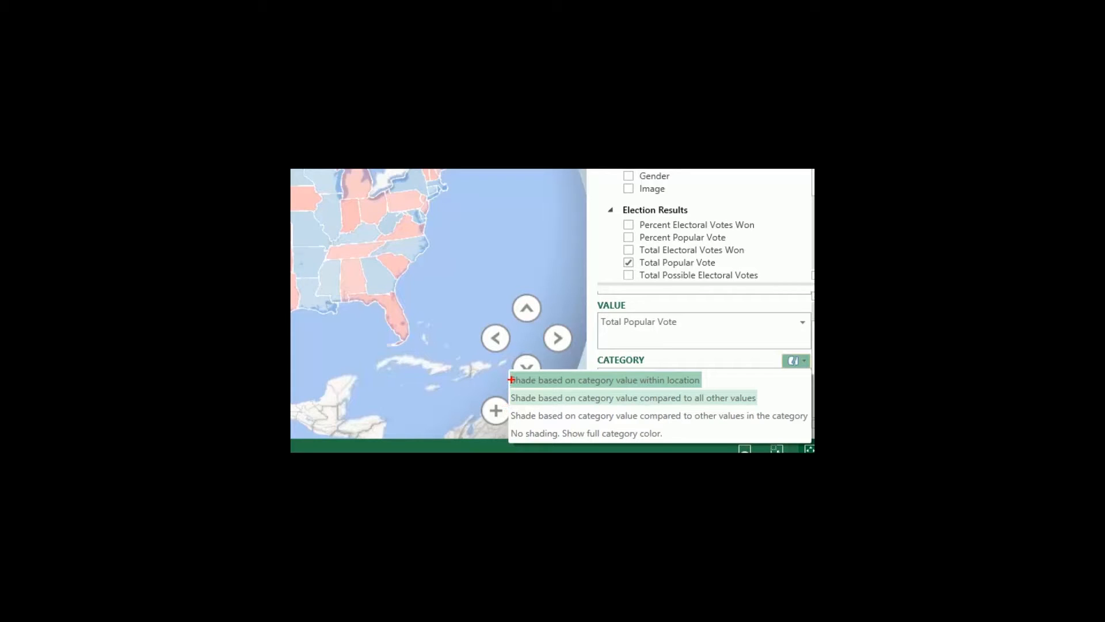
left_click_drag(508, 379, 490, 378, "ctrl+shift")
key("Escape")
left_click(796, 388)
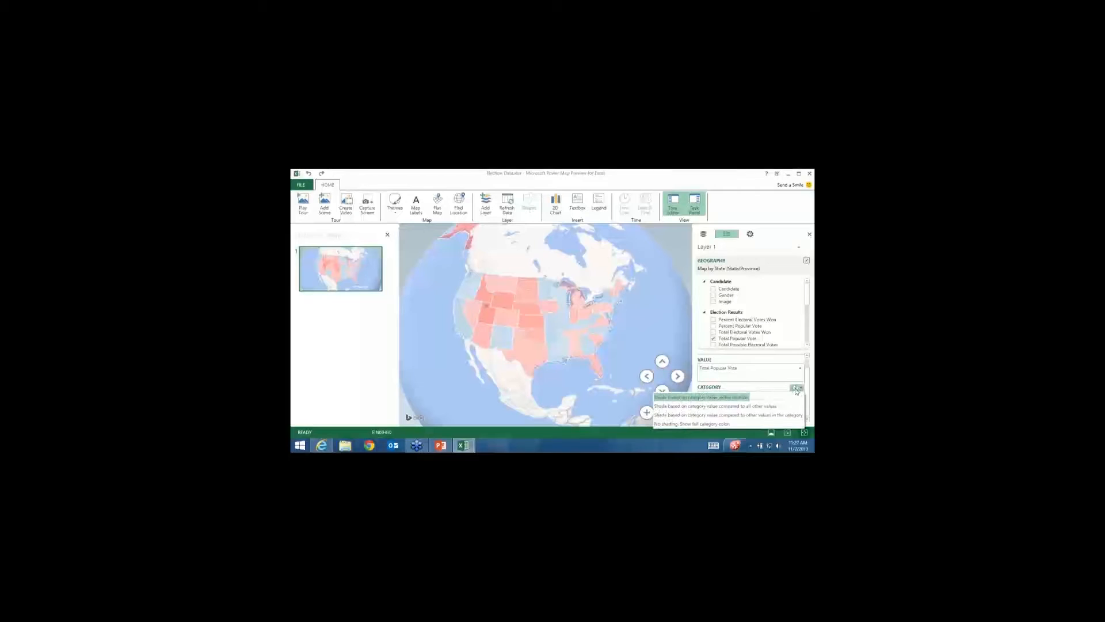
left_click(770, 407)
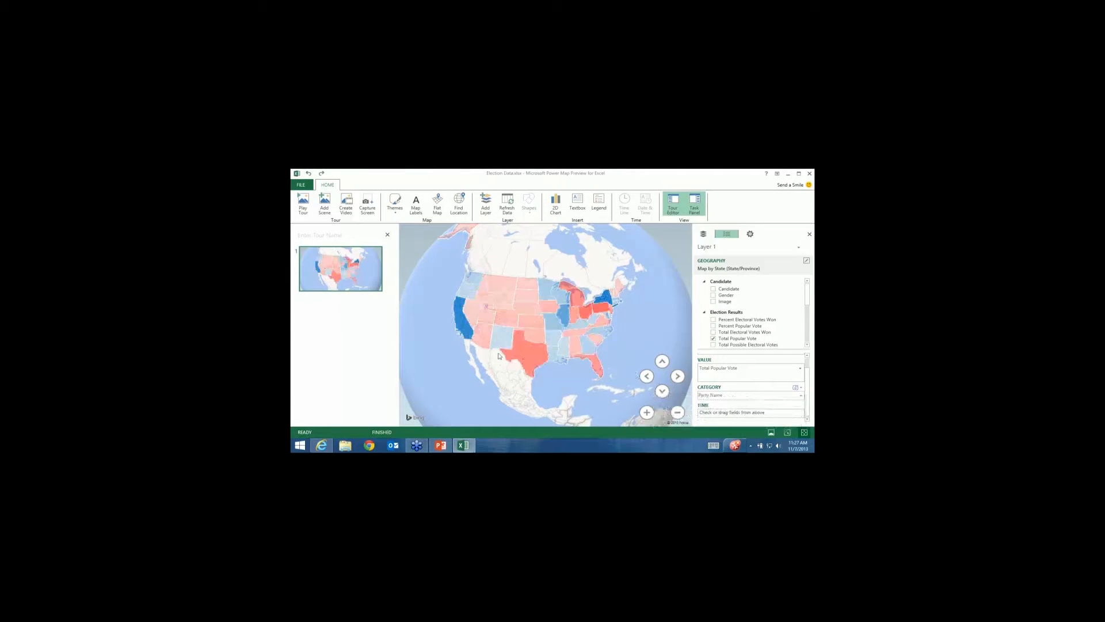
left_click(800, 388)
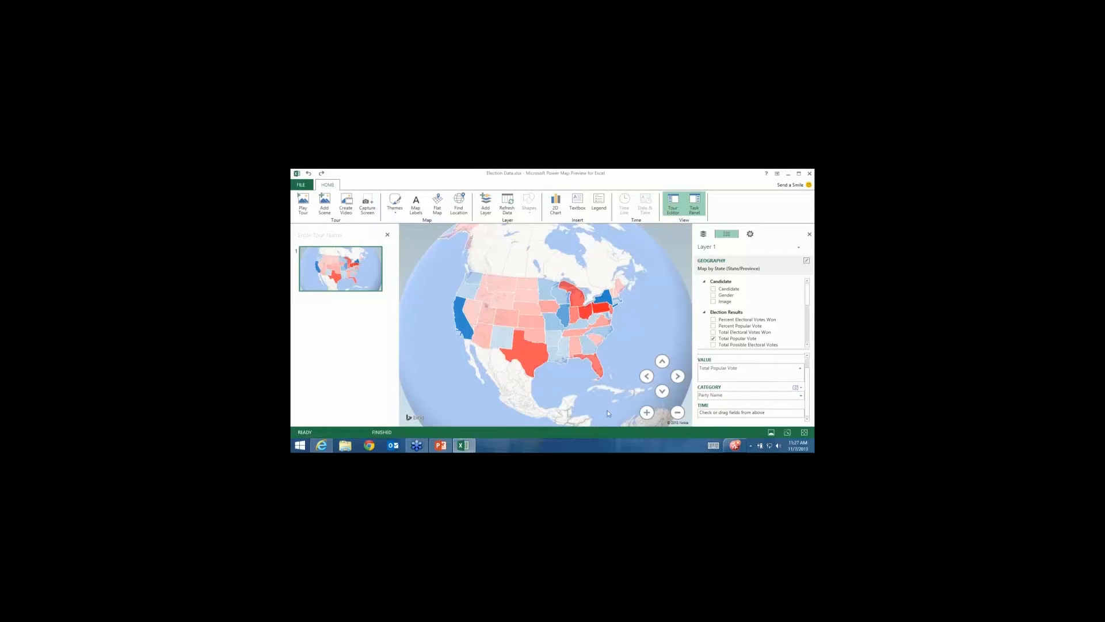
left_click(798, 389)
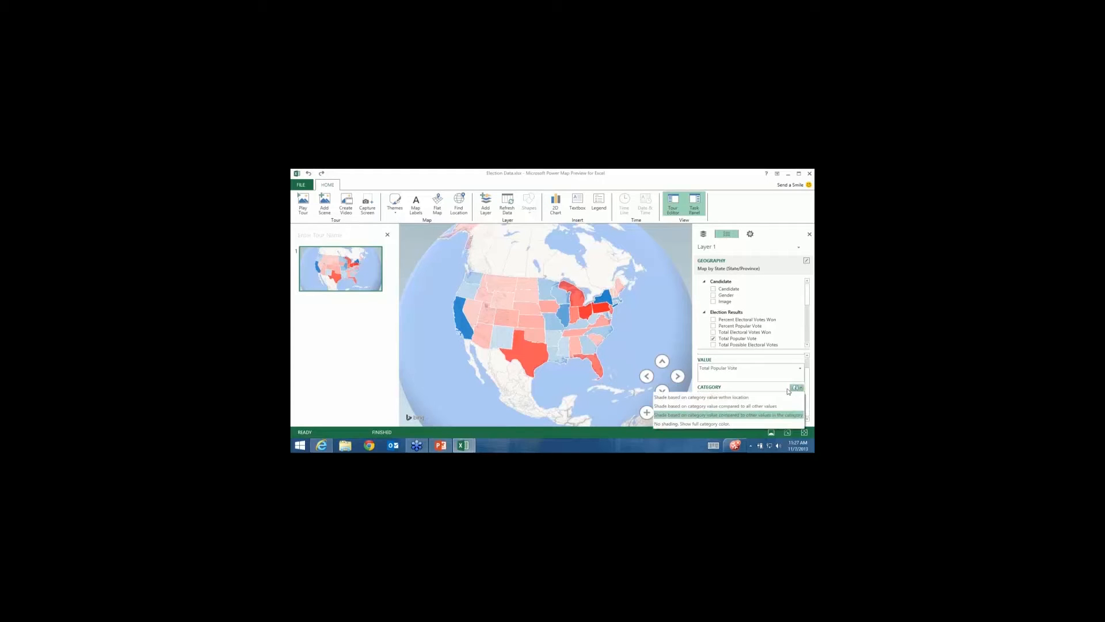
left_click(696, 424)
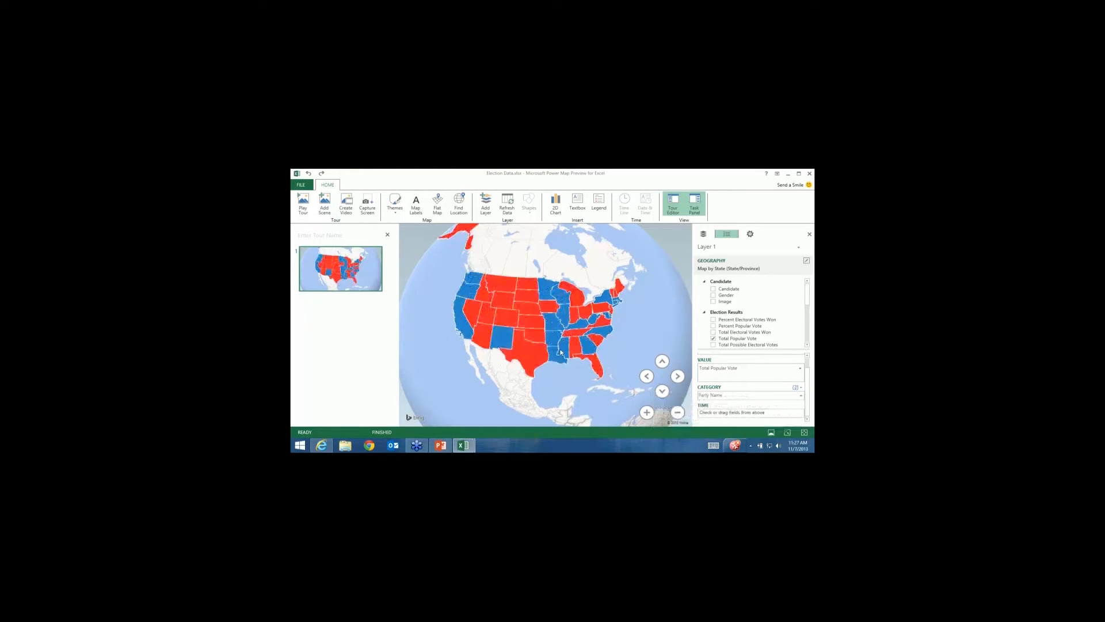
Rotate, zoom and tilt the globe onto the continental US, then scroll the field list to Year.
mouse_move(561, 352)
mouse_move(551, 333)
left_click_drag(447, 359, 518, 374)
scroll(519, 374, "up", 3)
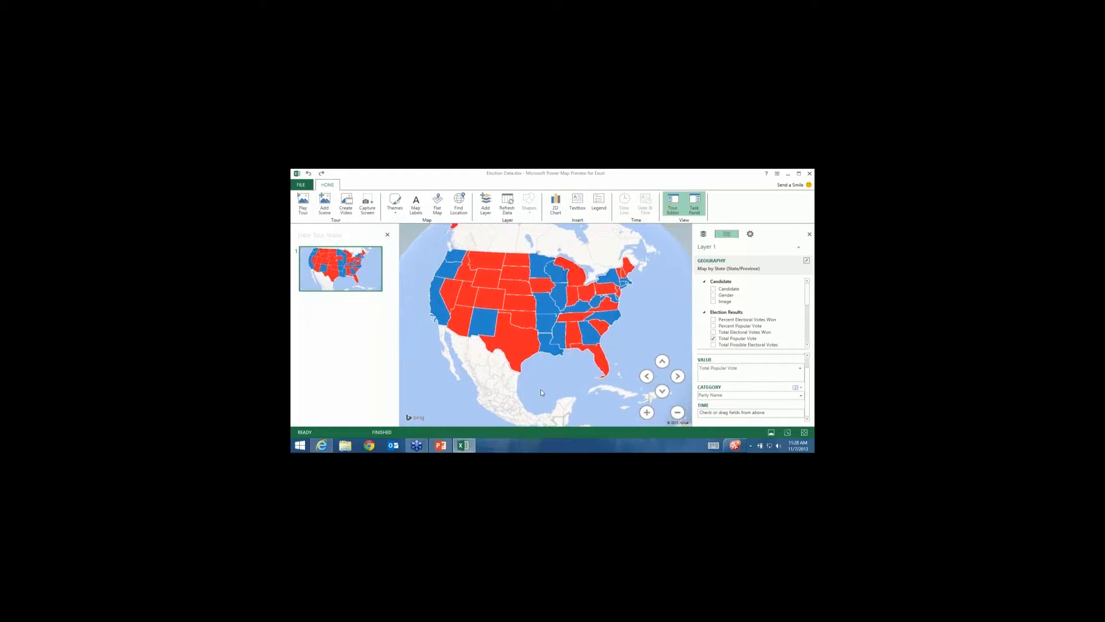
left_click_drag(536, 380, 543, 389)
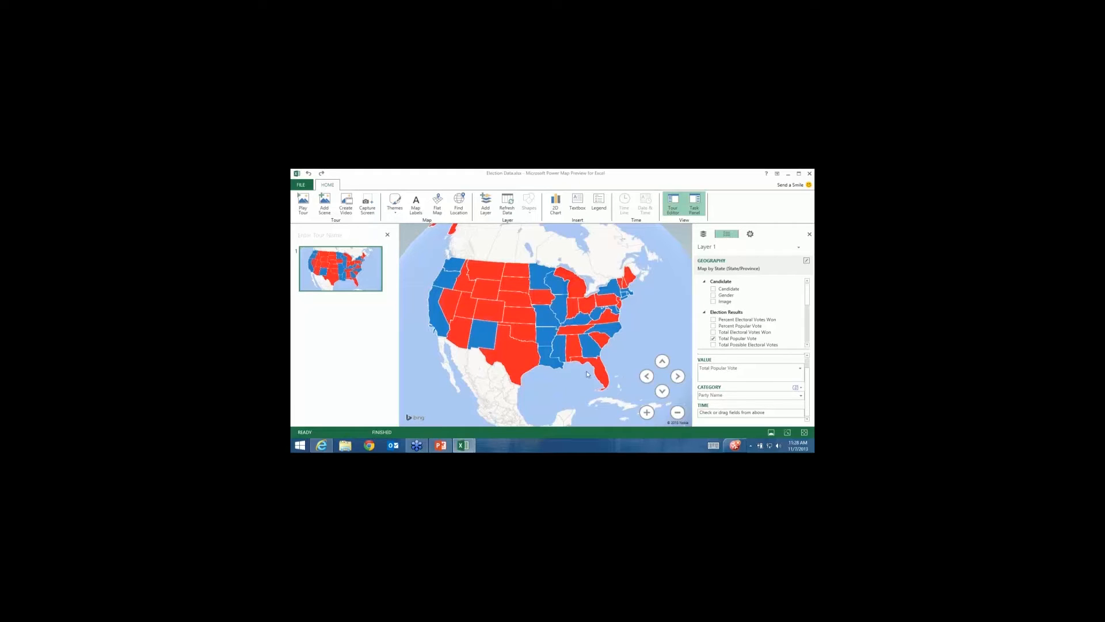
left_click_drag(804, 295, 804, 336)
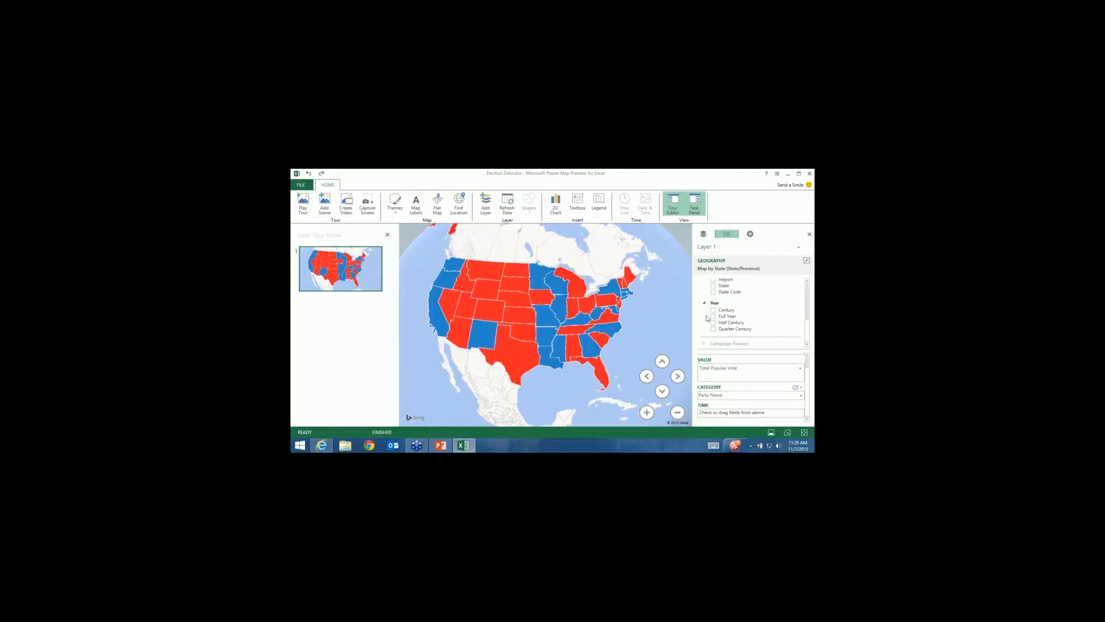
Make Full Year the layer's Time field, adding a 1/1/2008 12:00 AM date overlay.
left_click(713, 316)
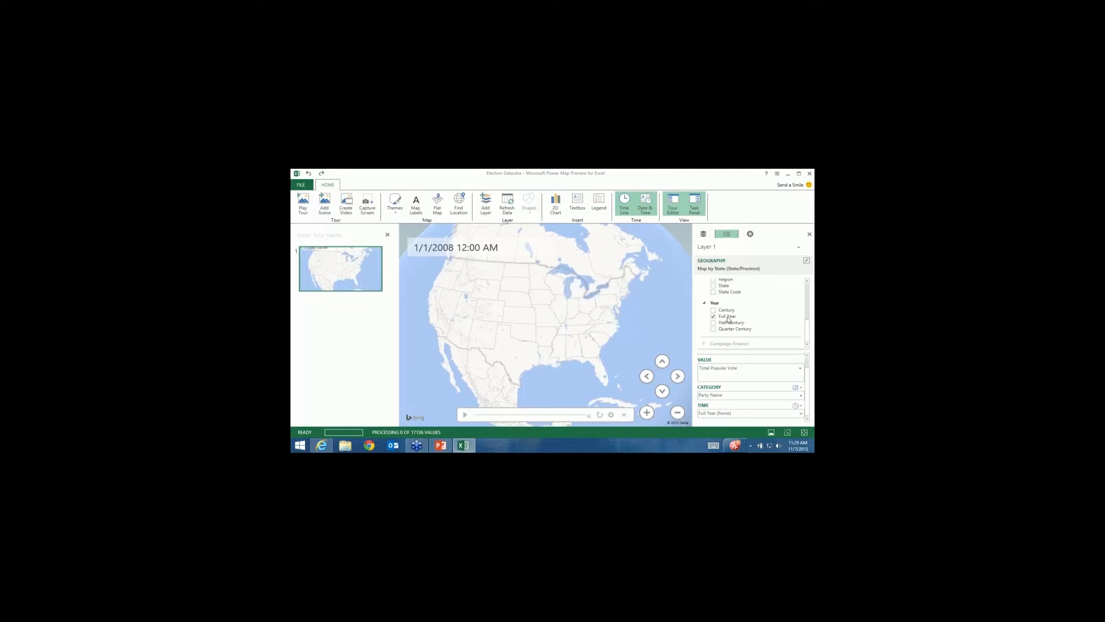
left_click(498, 256)
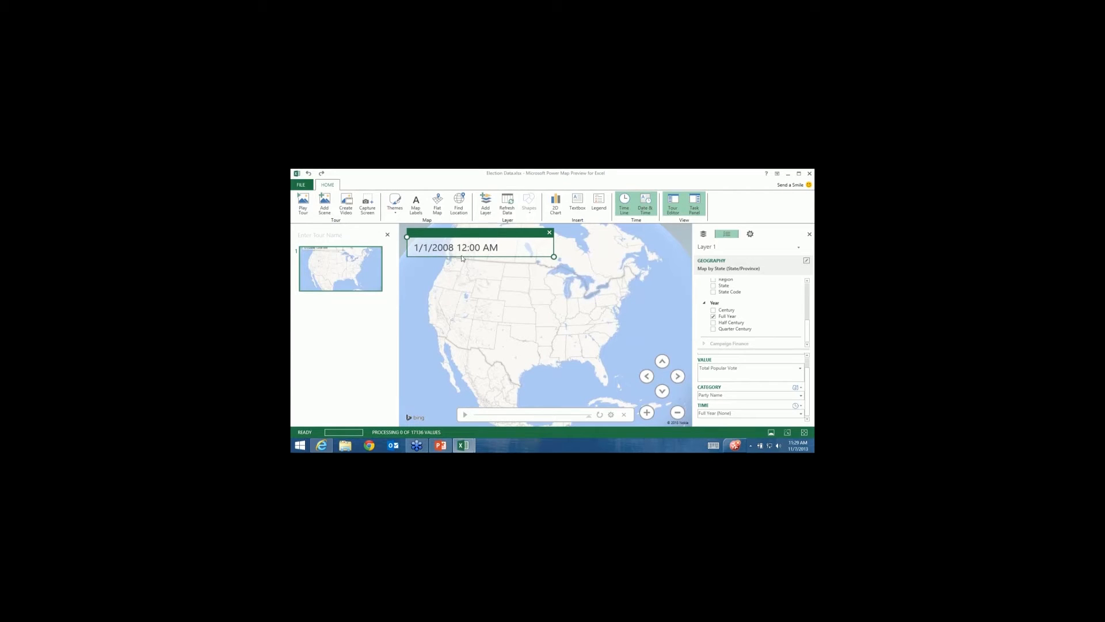
left_click(515, 332)
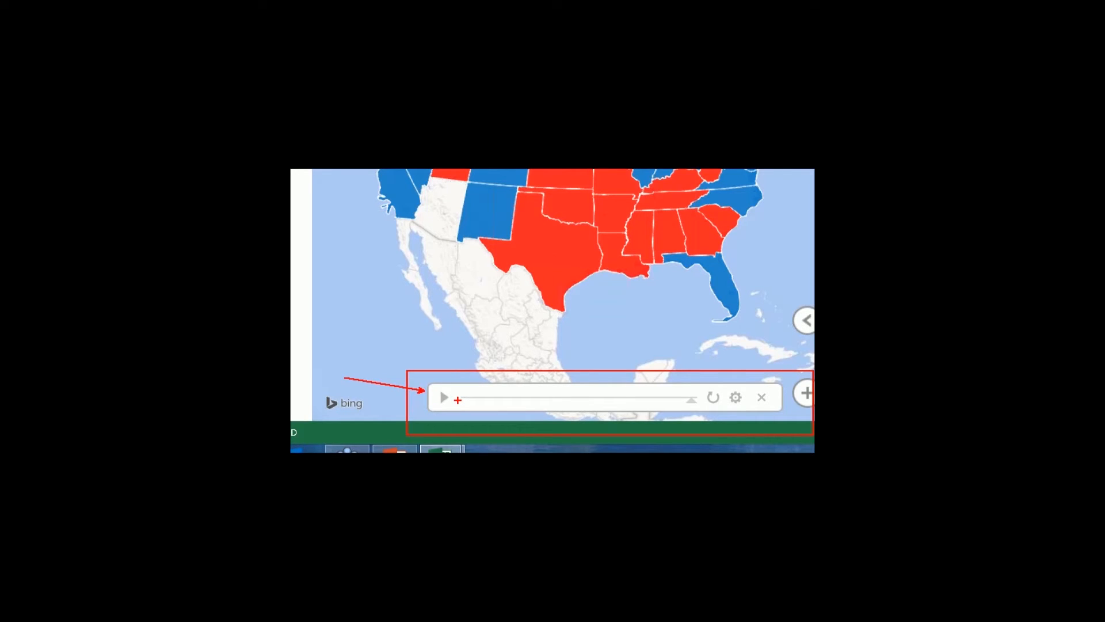
Play the timeline animation, stepping state party colours from 1851 through 2008.
left_click(444, 397)
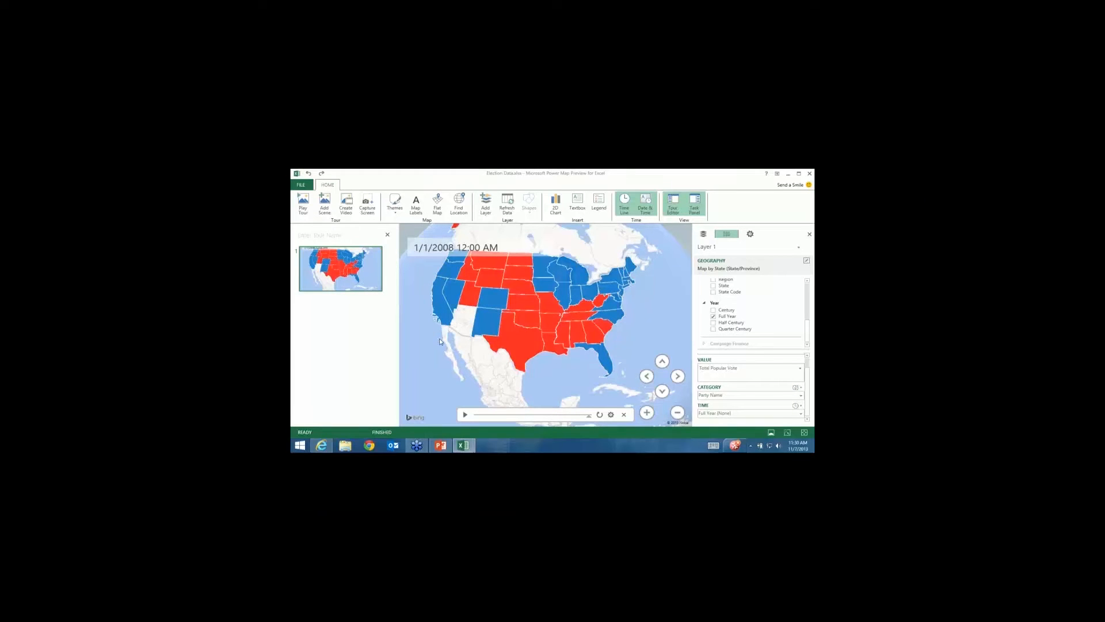
left_click(465, 415)
left_click(473, 415)
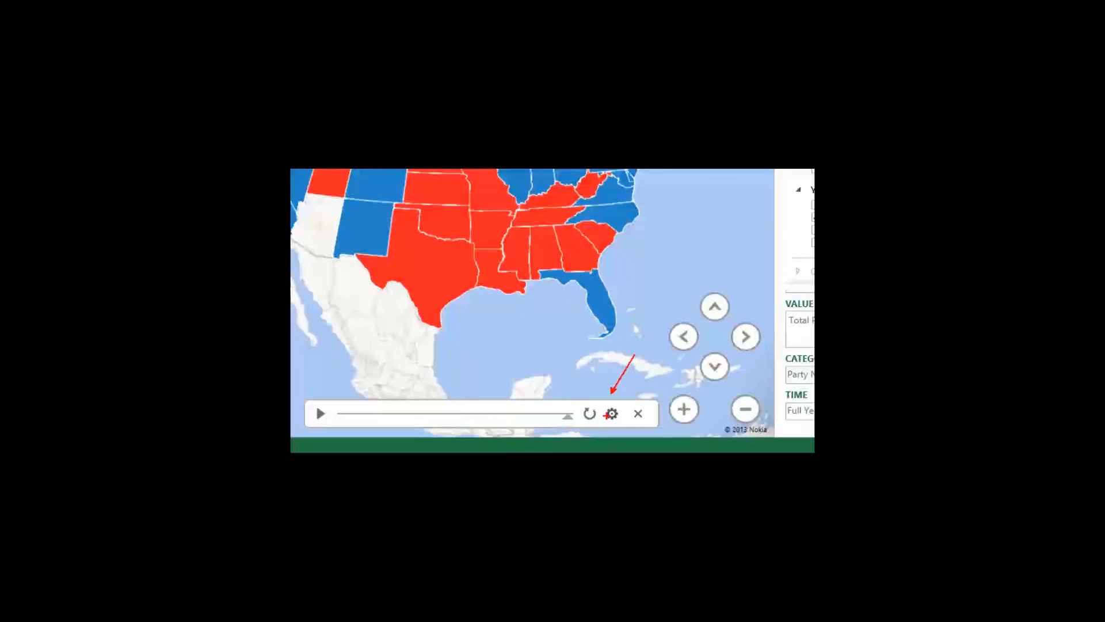
Show Scene Options with 6-second duration and 3-second Station transition.
left_click(611, 413)
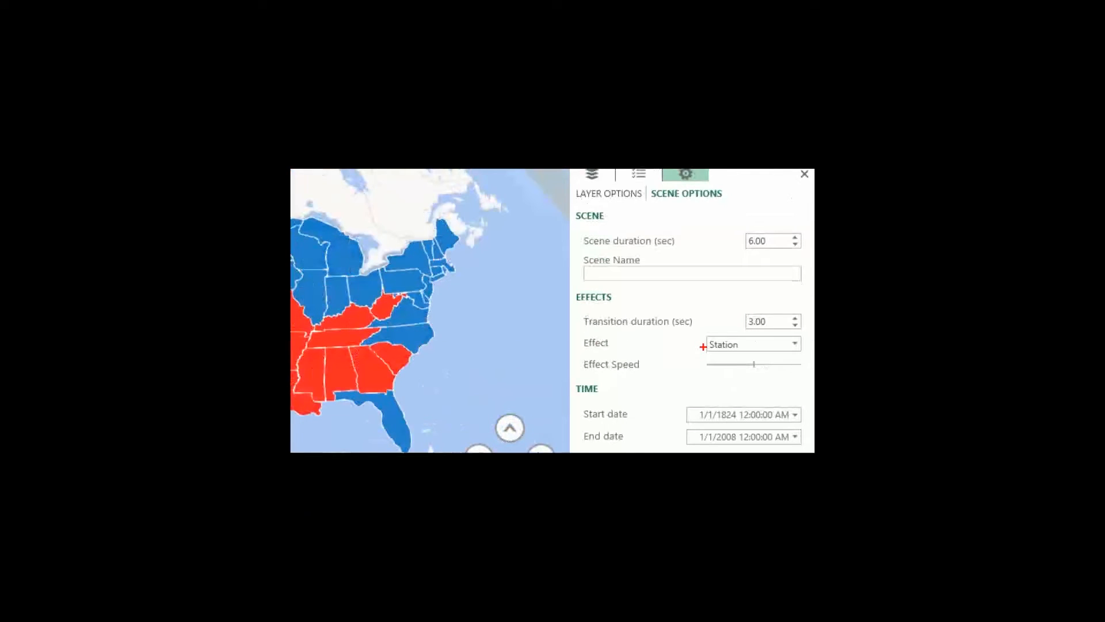
left_click_drag(705, 350, 655, 374, "ctrl+shift")
Keep the Station transition effect, set scene duration to 15 seconds, and preview the scene.
key("Escape")
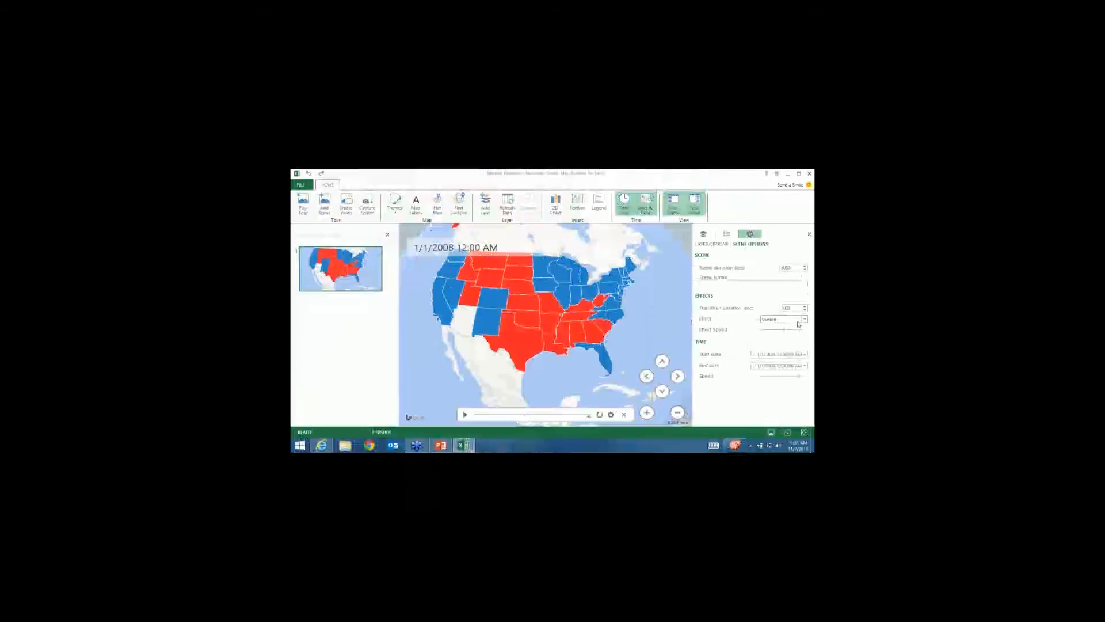
left_click(804, 321)
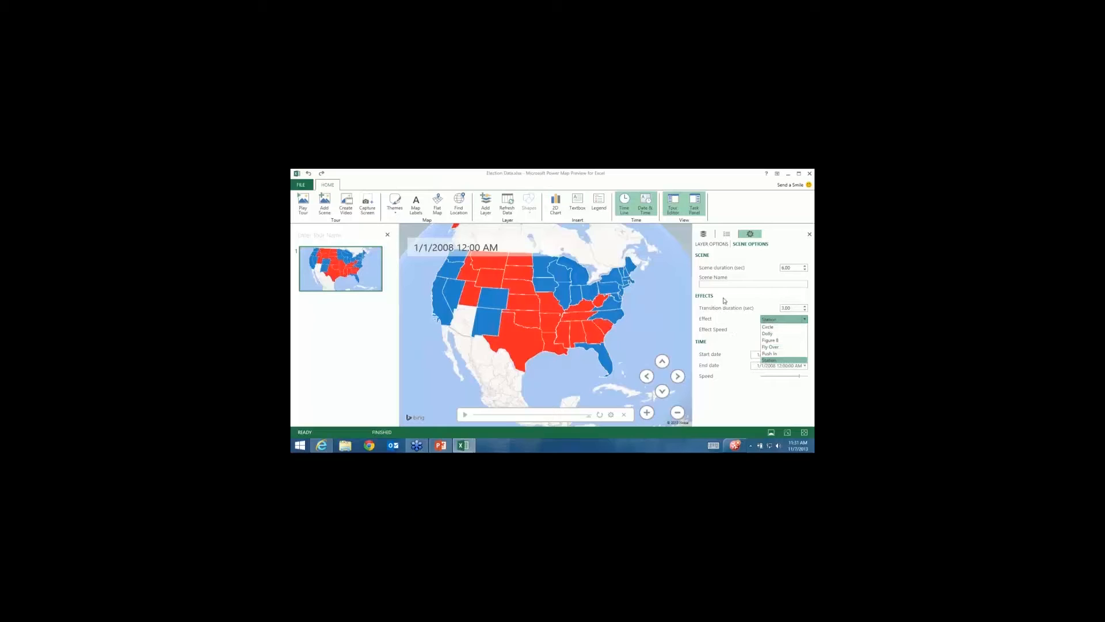
left_click(751, 278)
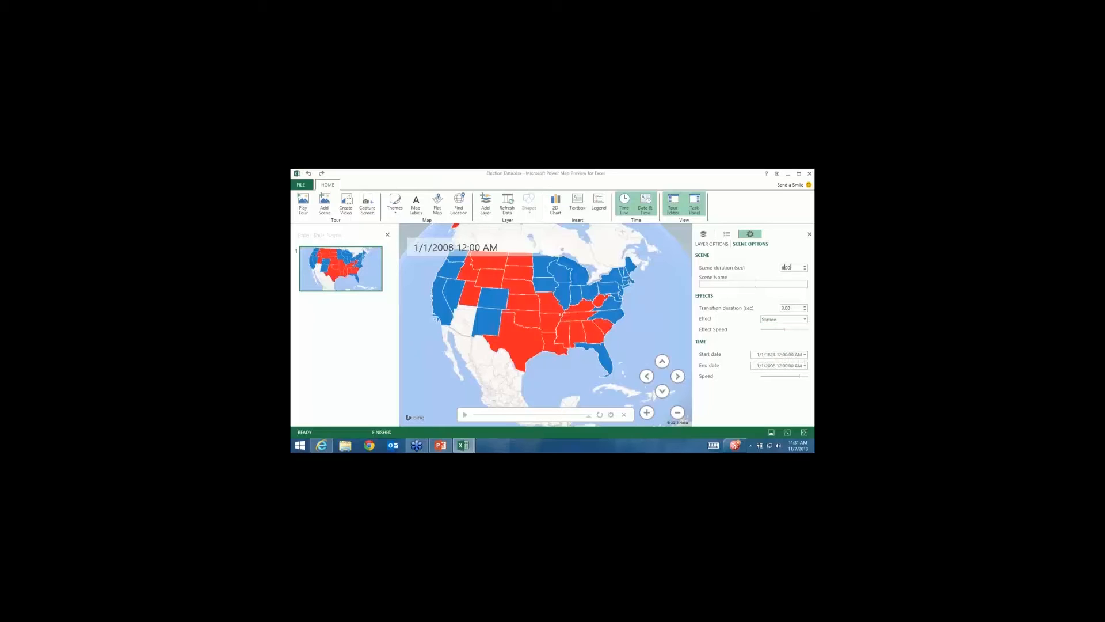
type("15")
left_click(465, 415)
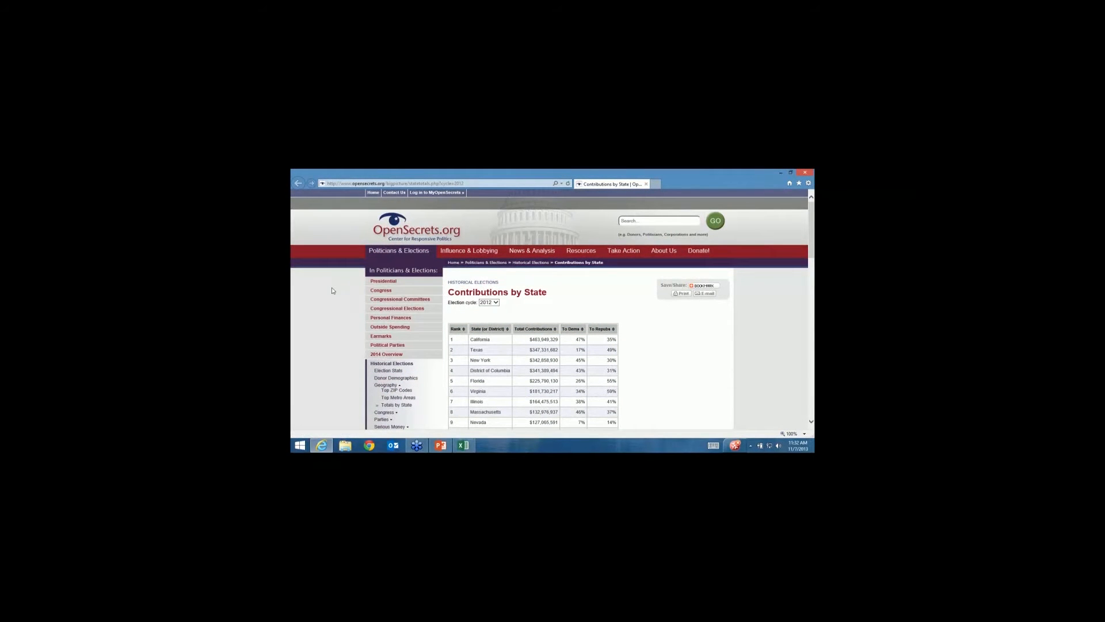
Switch the Contributions by State election cycle to 2008, then 2002, and finally 2000.
scroll(332, 291, "down", 1)
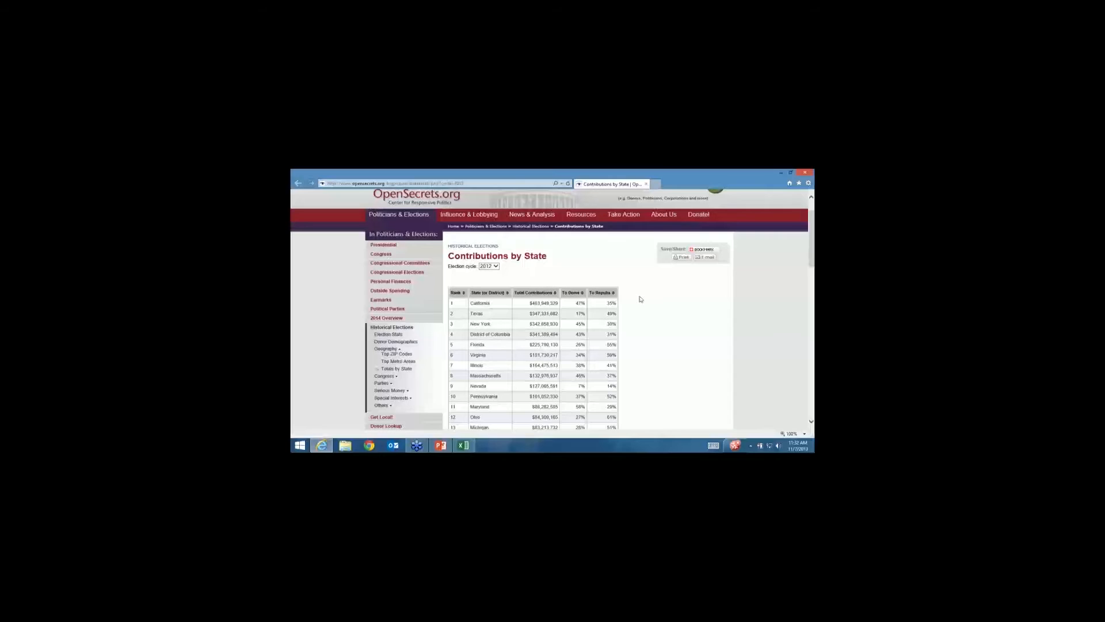
scroll(641, 299, "down", 1)
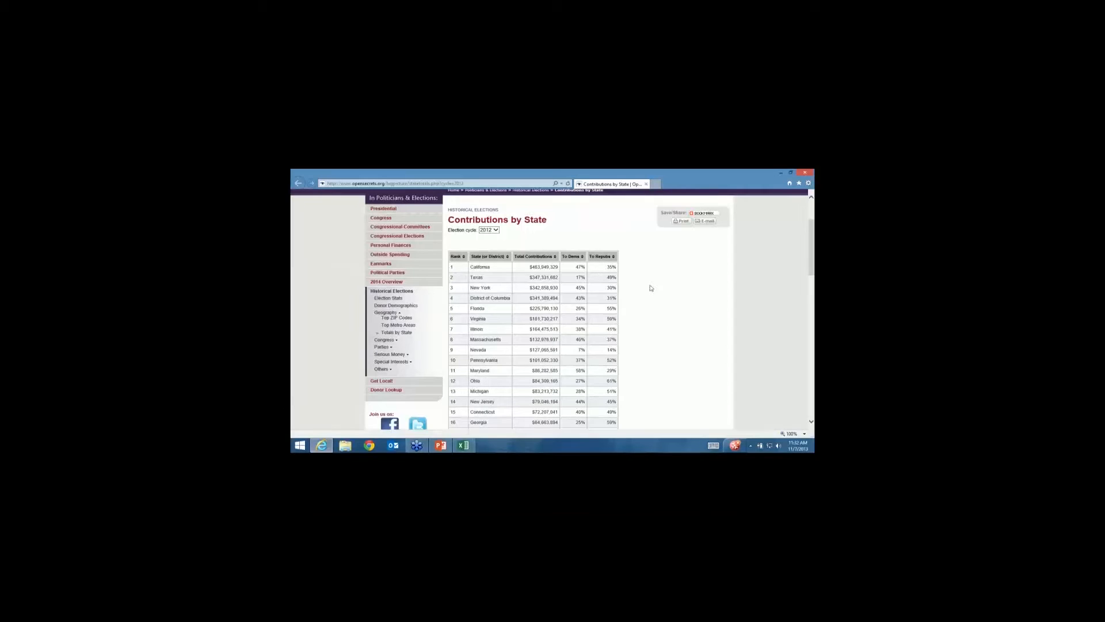
scroll(641, 288, "up", 1)
left_click(489, 265)
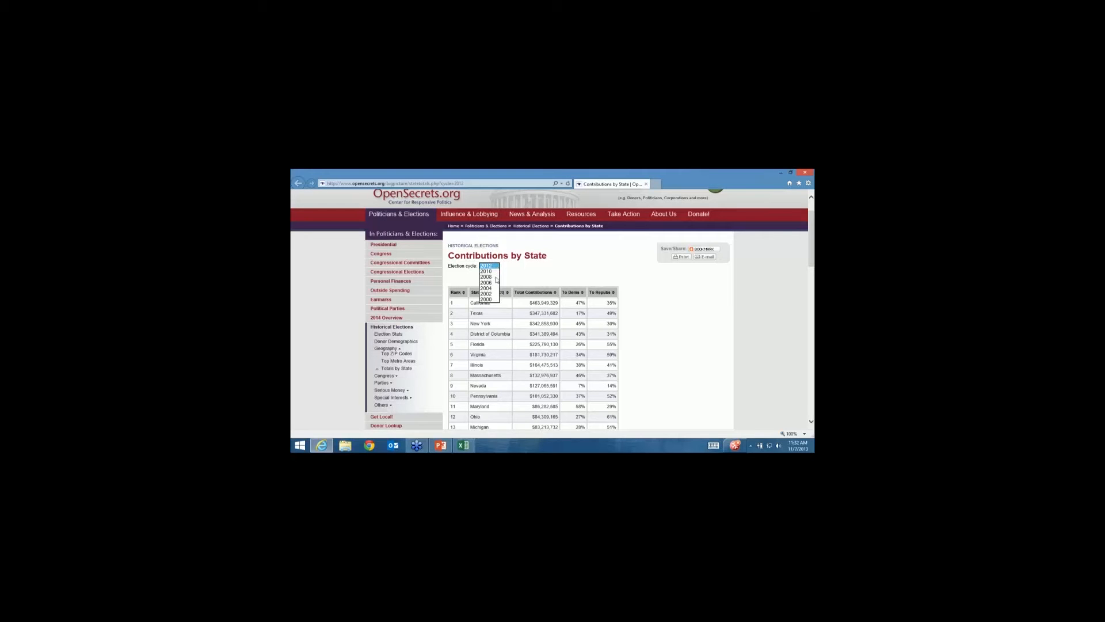
left_click(487, 277)
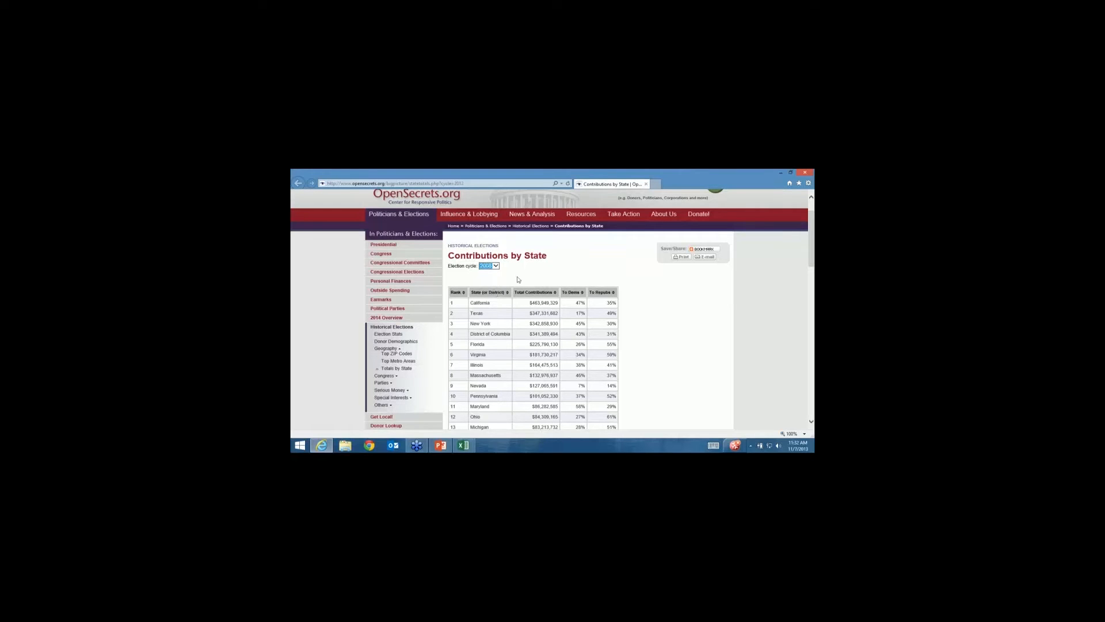
scroll(489, 340, "down", 1)
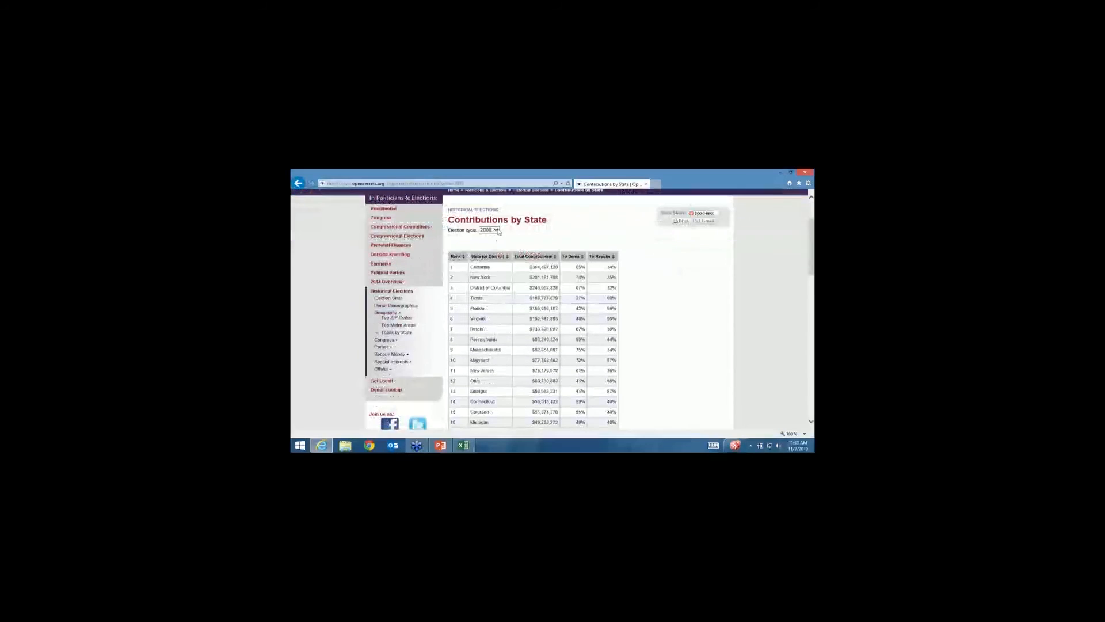
left_click(488, 229)
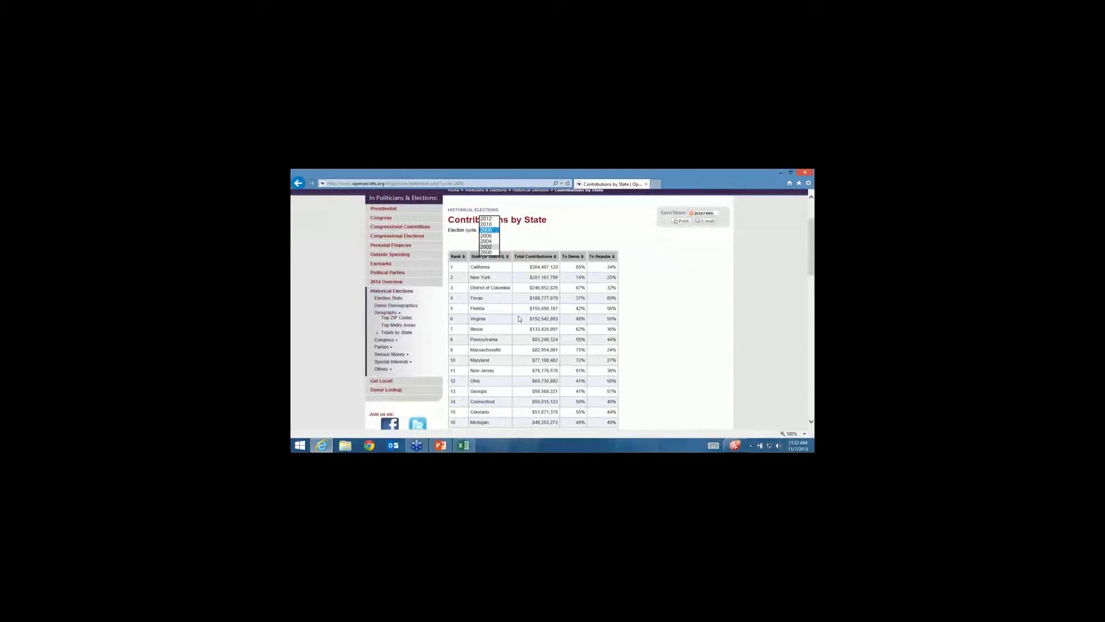
left_click(487, 247)
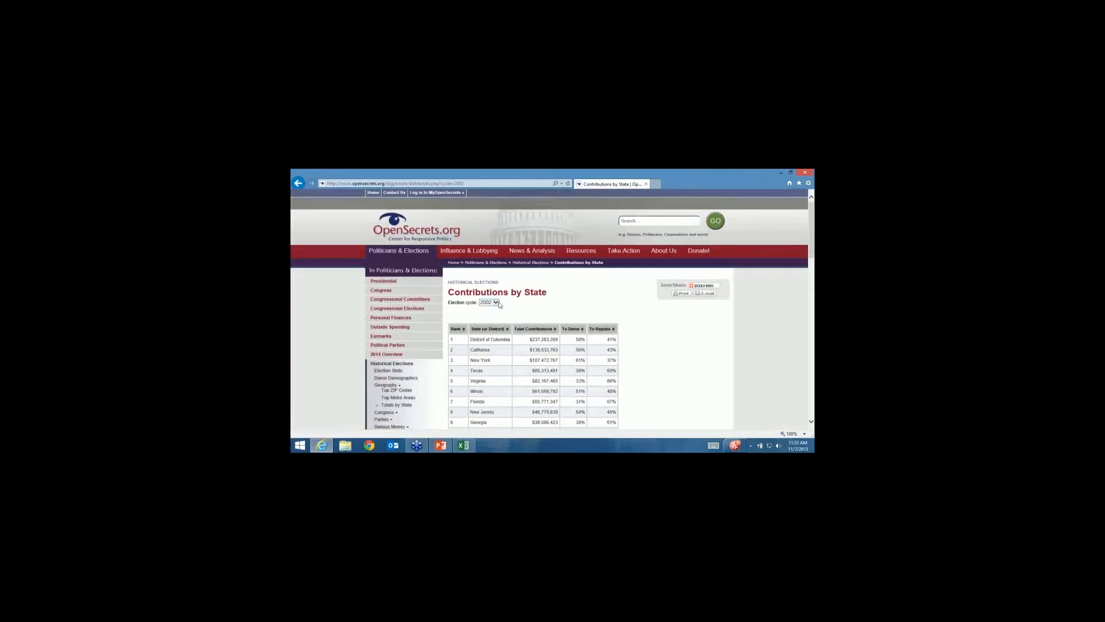
left_click(494, 302)
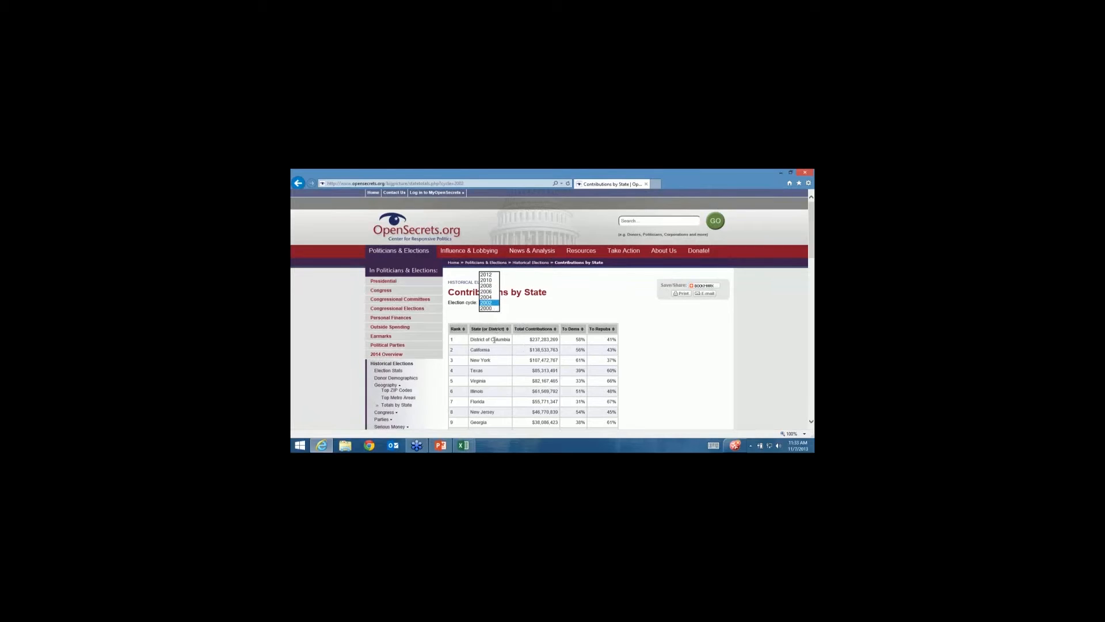
left_click(512, 349)
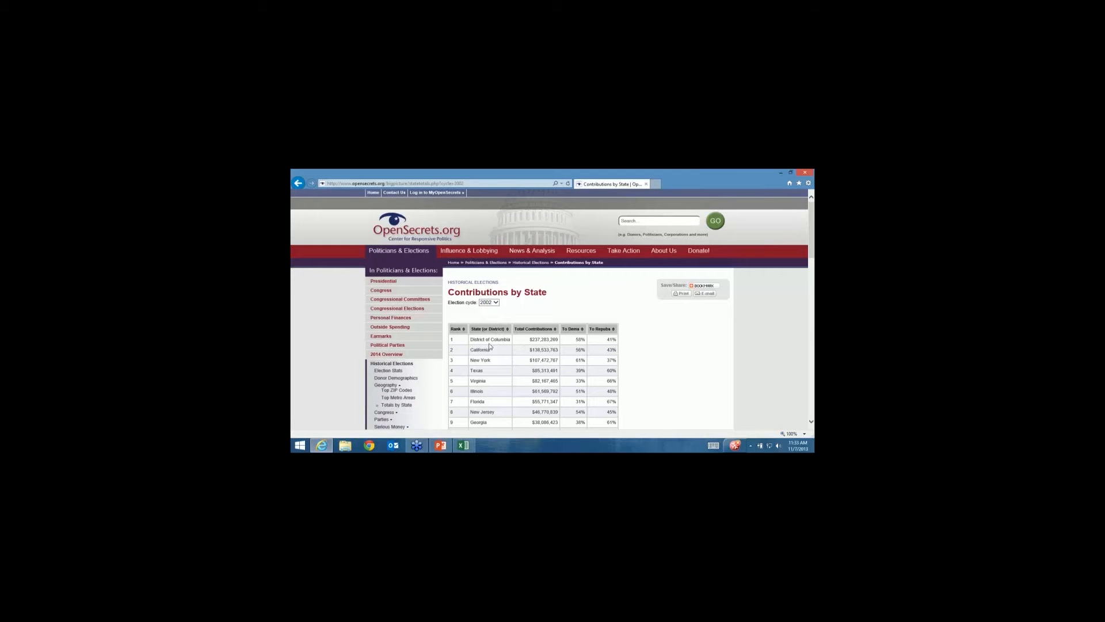
left_click(495, 302)
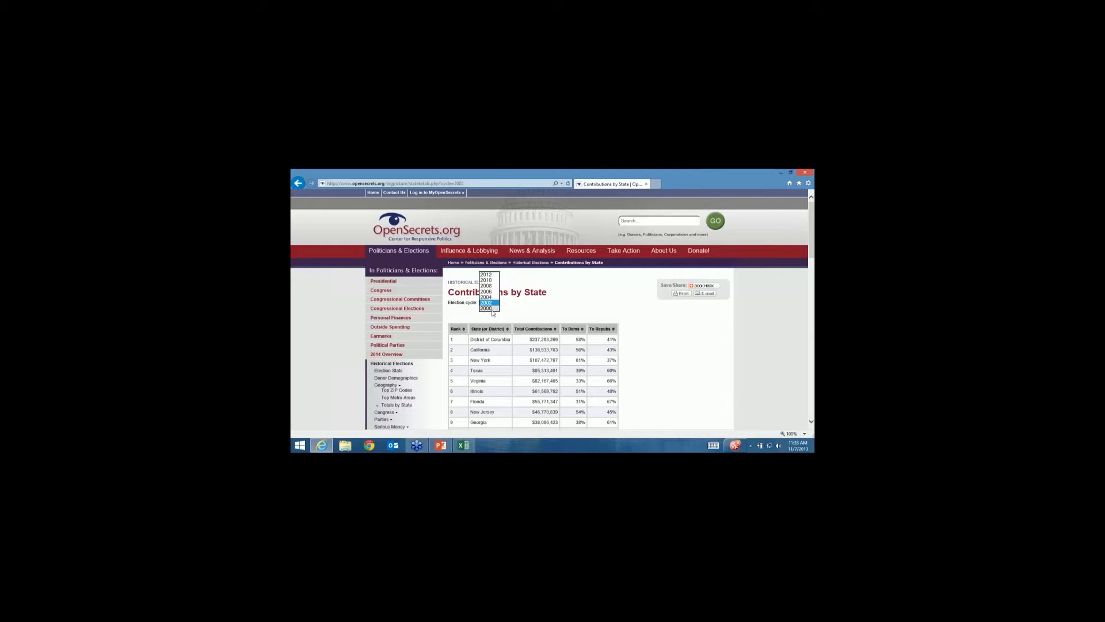
left_click(490, 308)
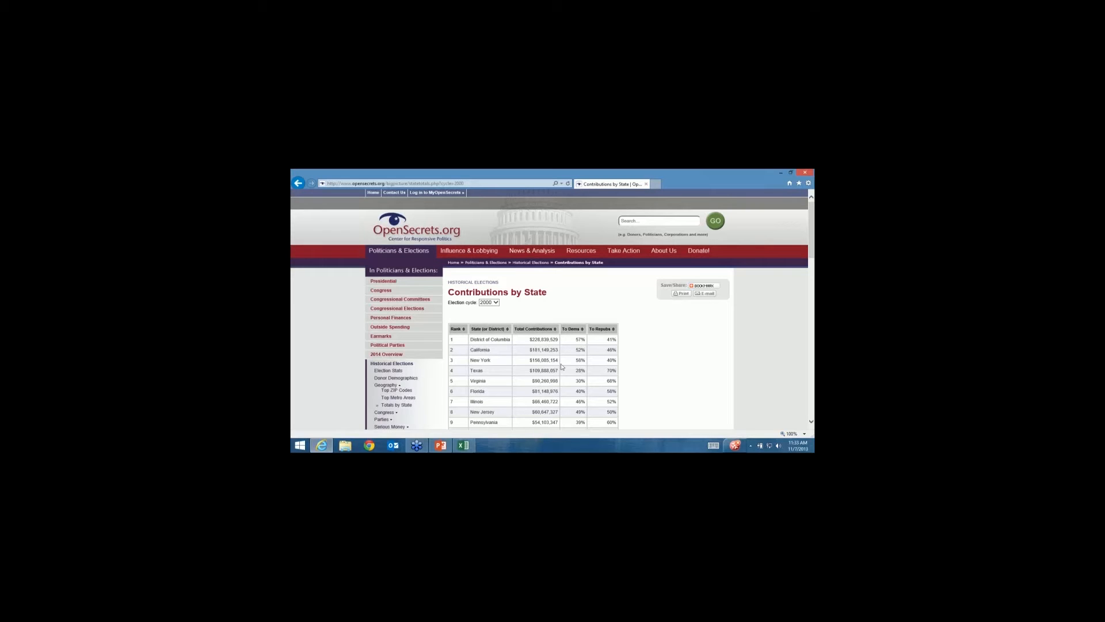
Minimize Internet Explorer to return to the Election Data workbook.
scroll(557, 351, "down", 3)
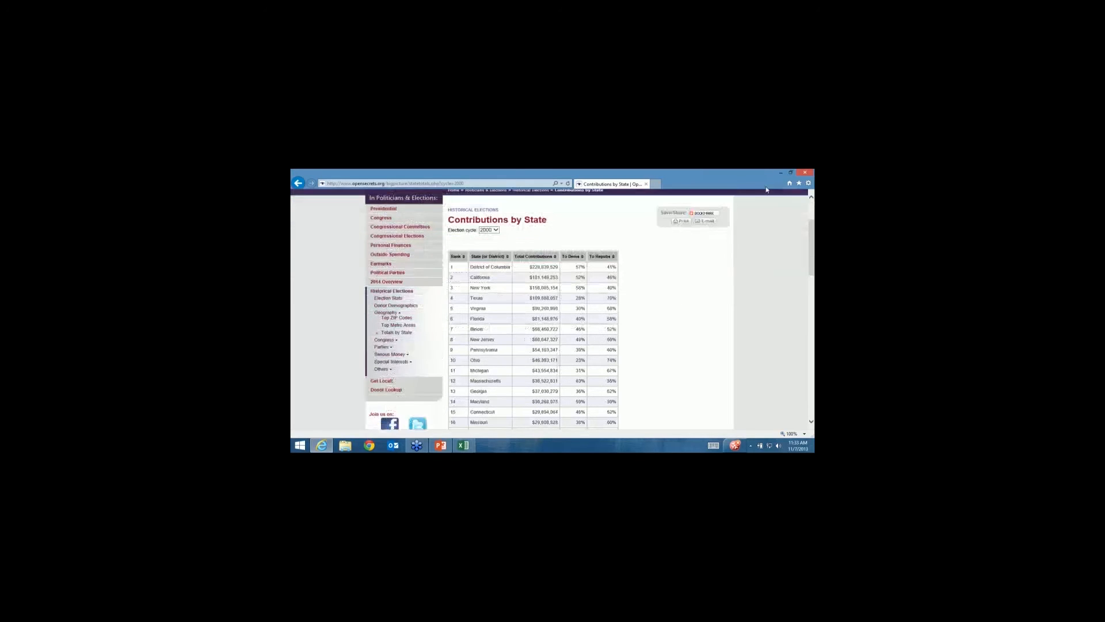
left_click(781, 173)
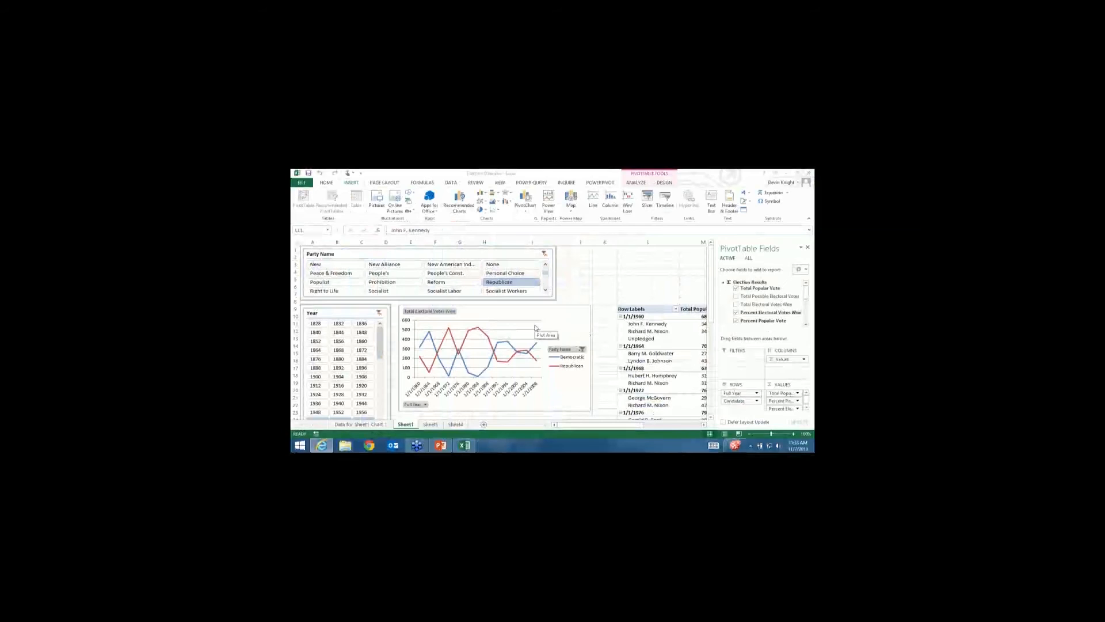
left_click(324, 446)
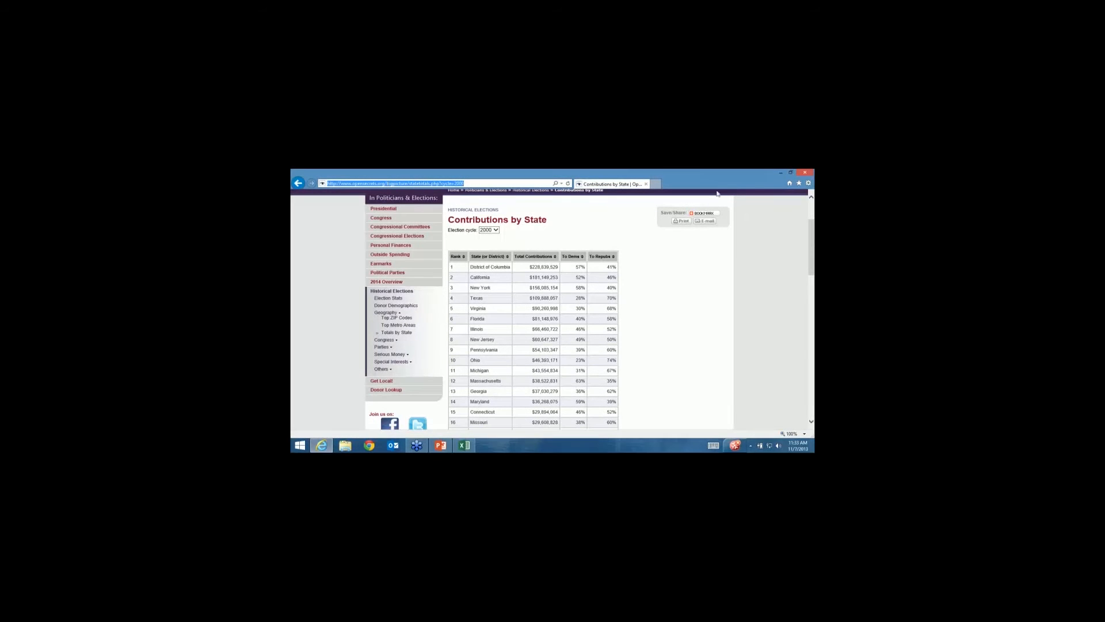
left_click(779, 173)
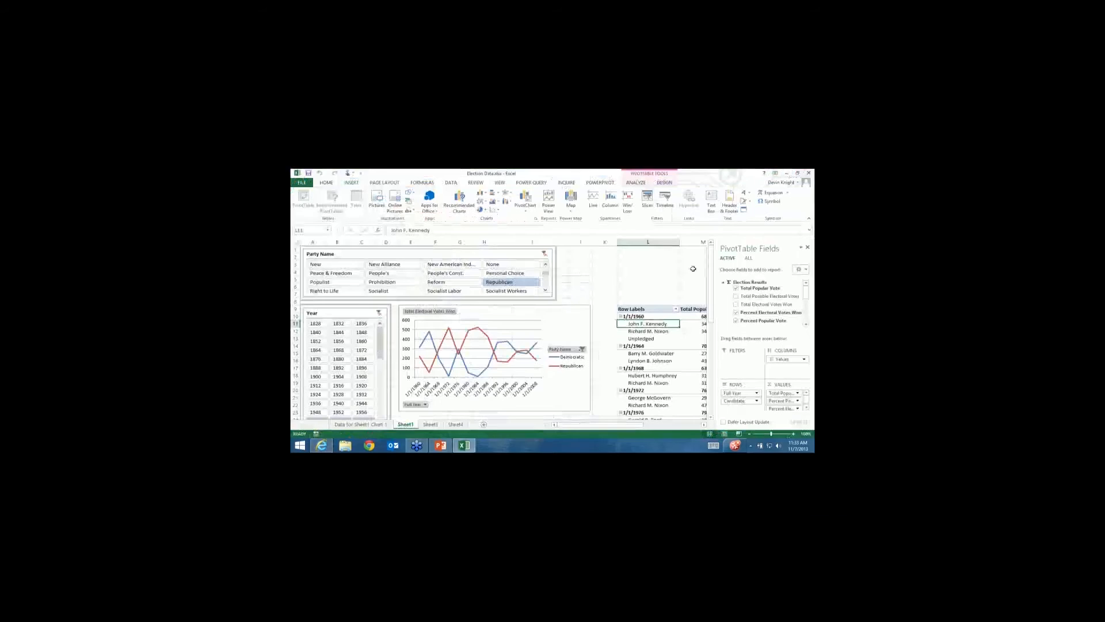
Show the POWER QUERY ribbon commands above the Election Data workbook.
left_click(531, 184)
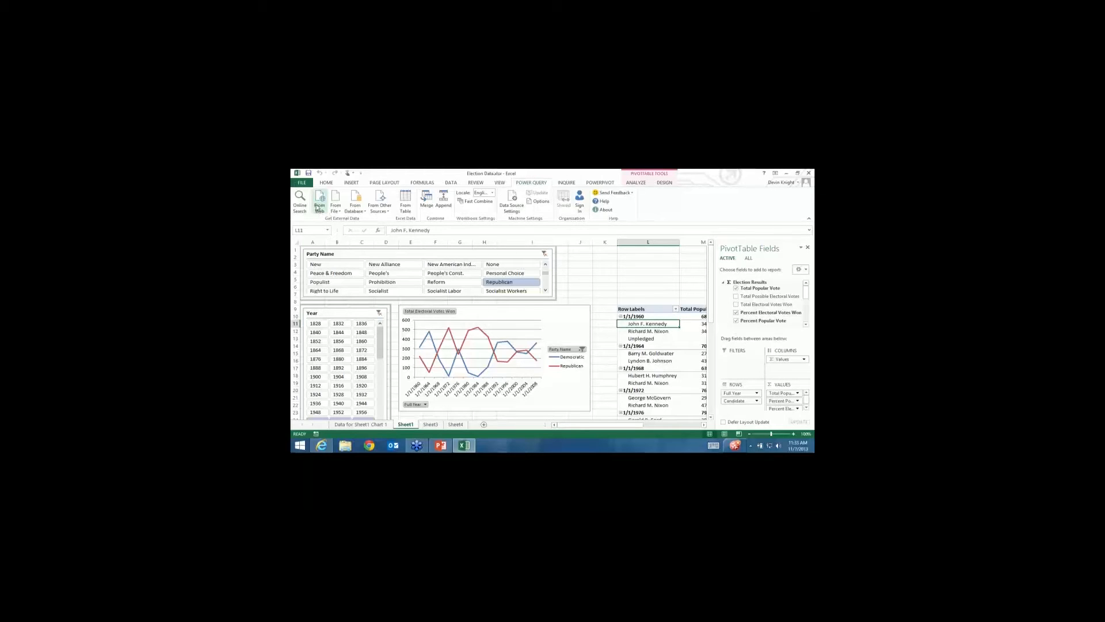
left_click(317, 208)
type("http://www.opensecrets.org/bigpicture/statetotals.php?cycle=2000")
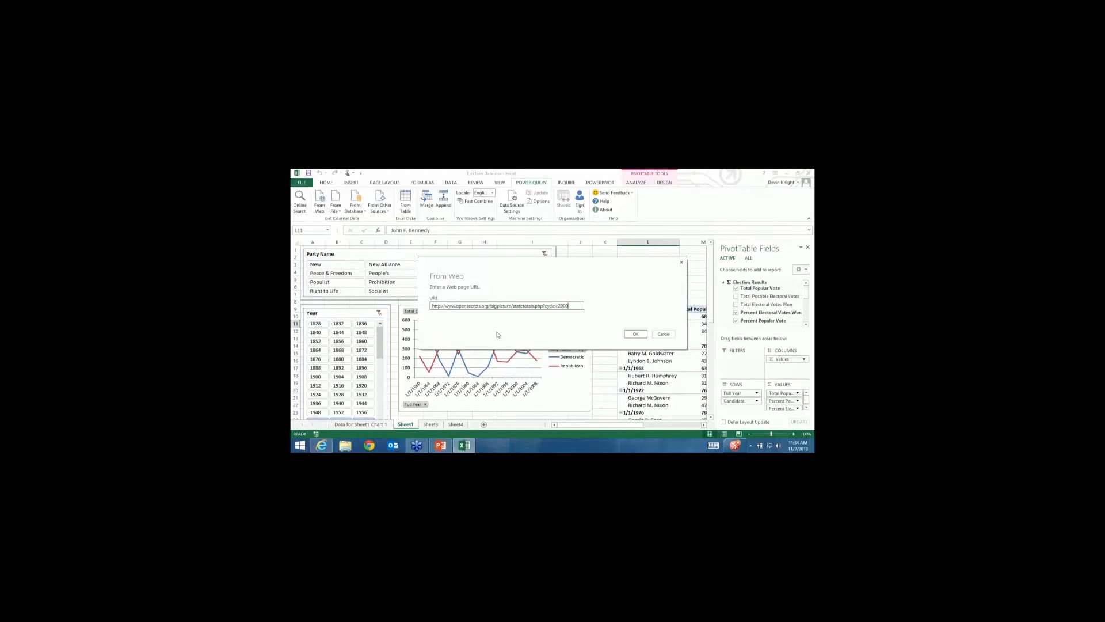
triple_click(576, 305)
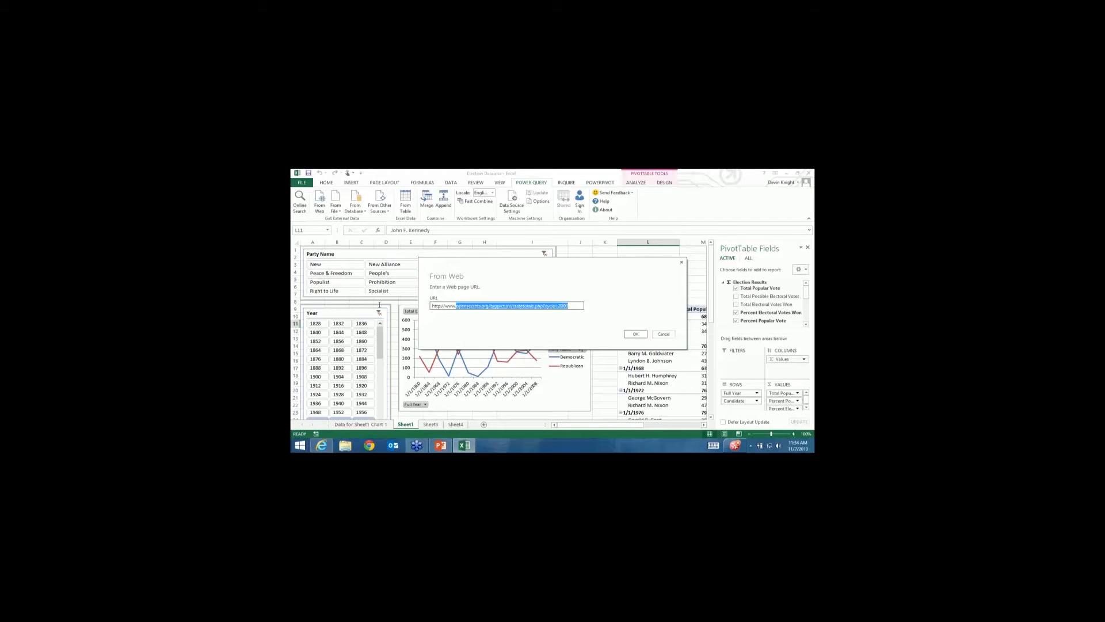
left_click(575, 306)
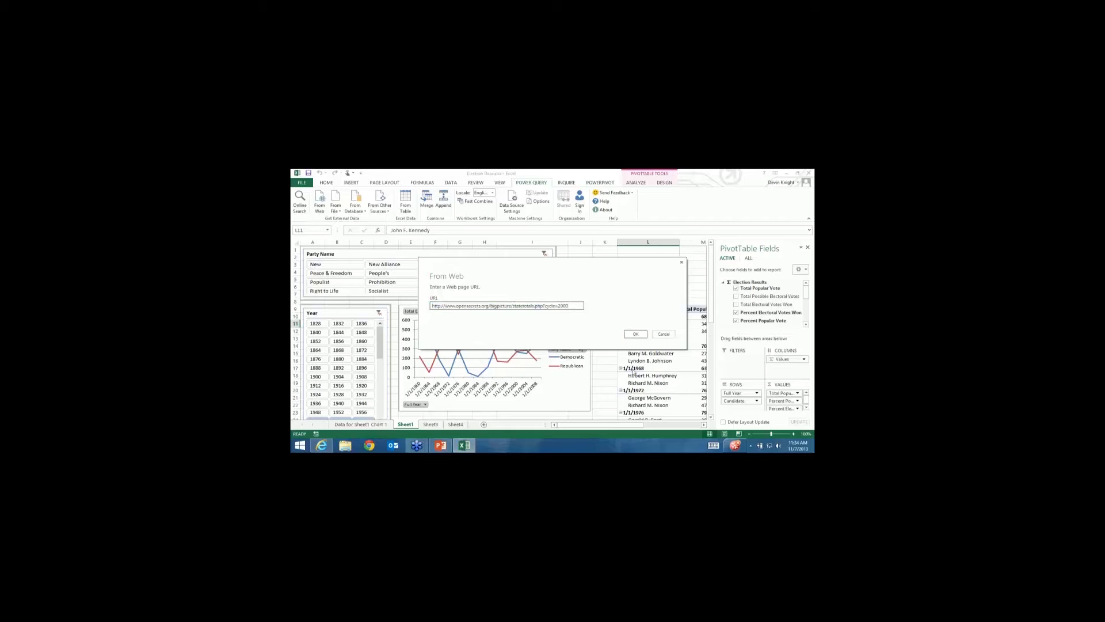
left_click(639, 335)
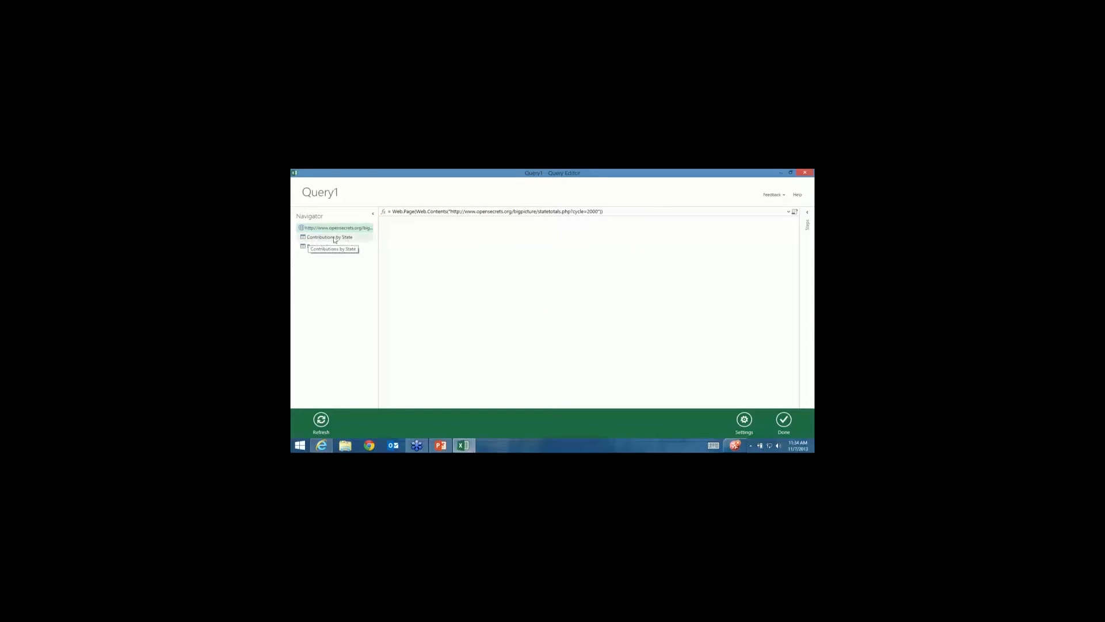
Preview the Contributions by State table and select its To Dems and To Repubs columns.
left_click(324, 239)
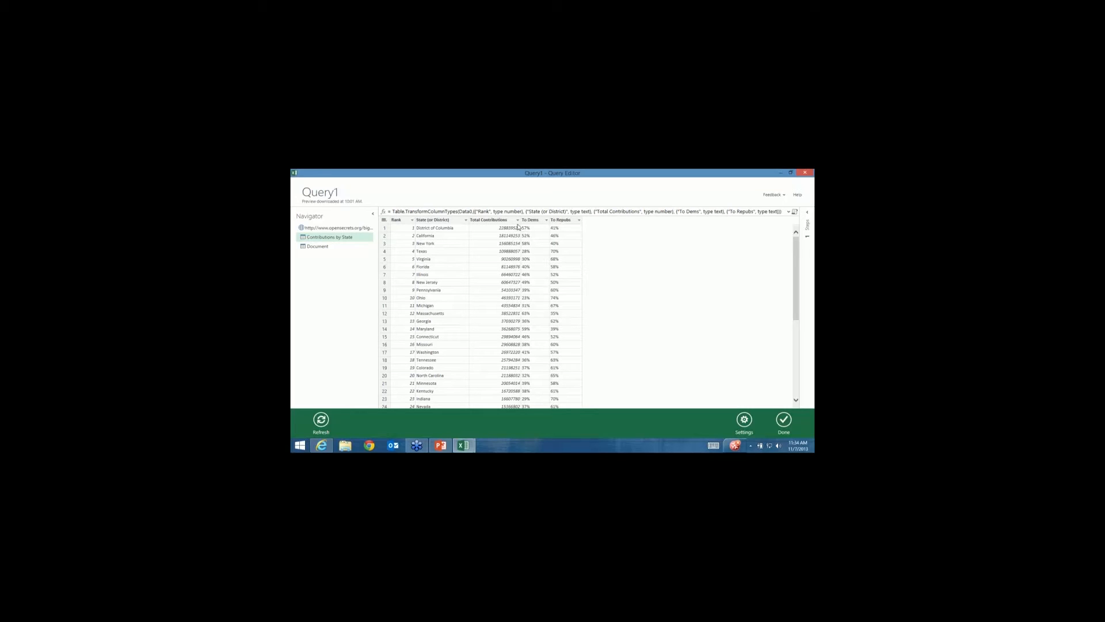
left_click(535, 221)
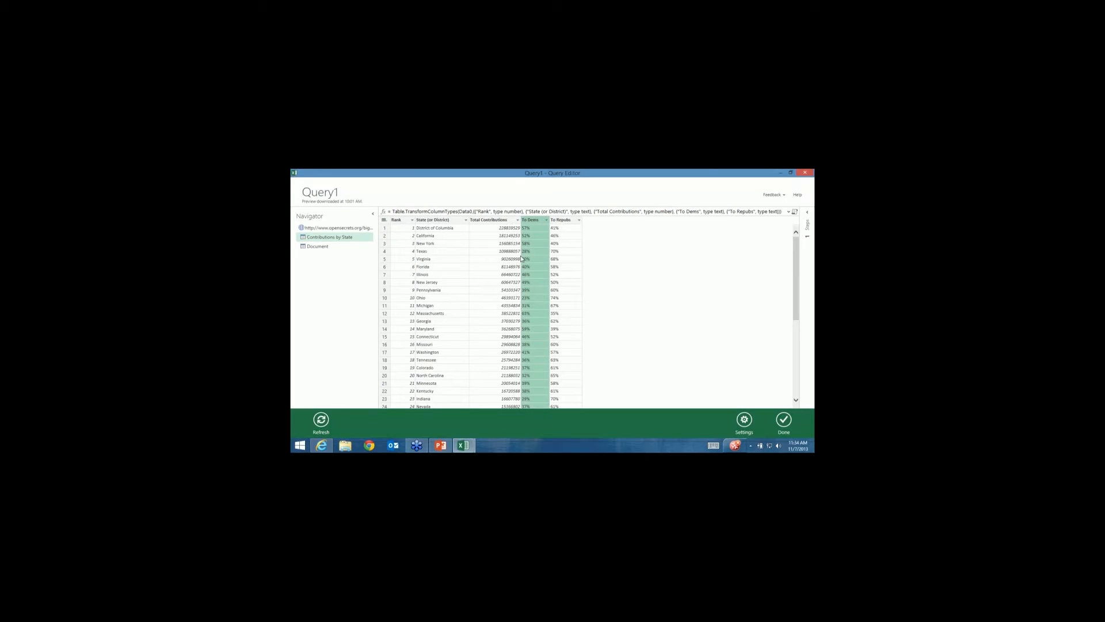
left_click(559, 220)
Check the 57% To Dems value, then reopen and close the Election cycle list with 2000 kept.
left_click(537, 229)
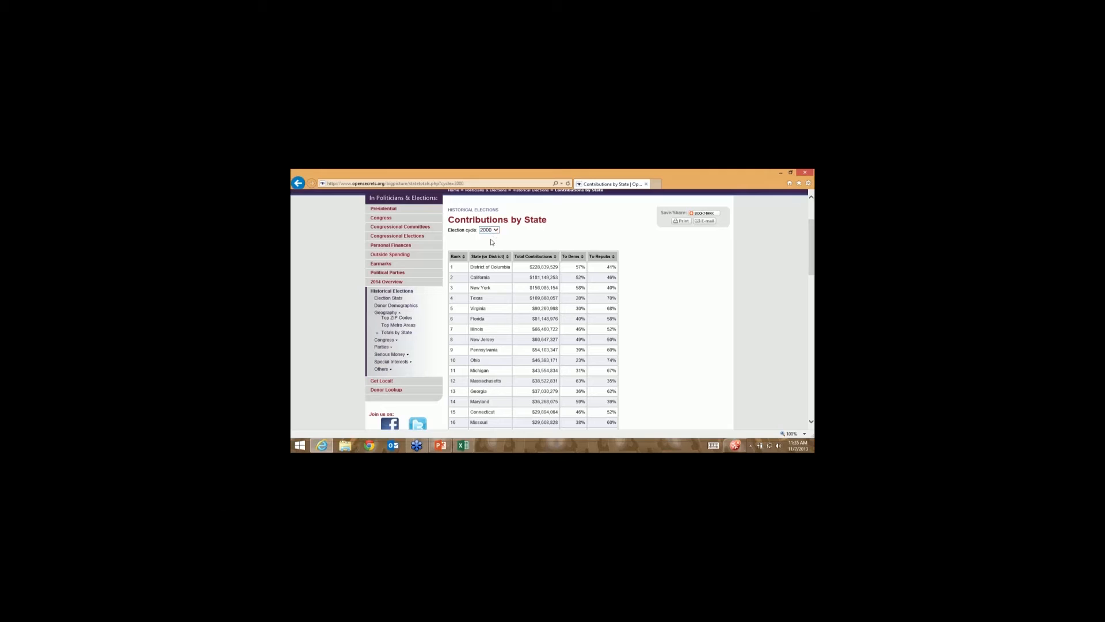
left_click(494, 230)
left_click(668, 287)
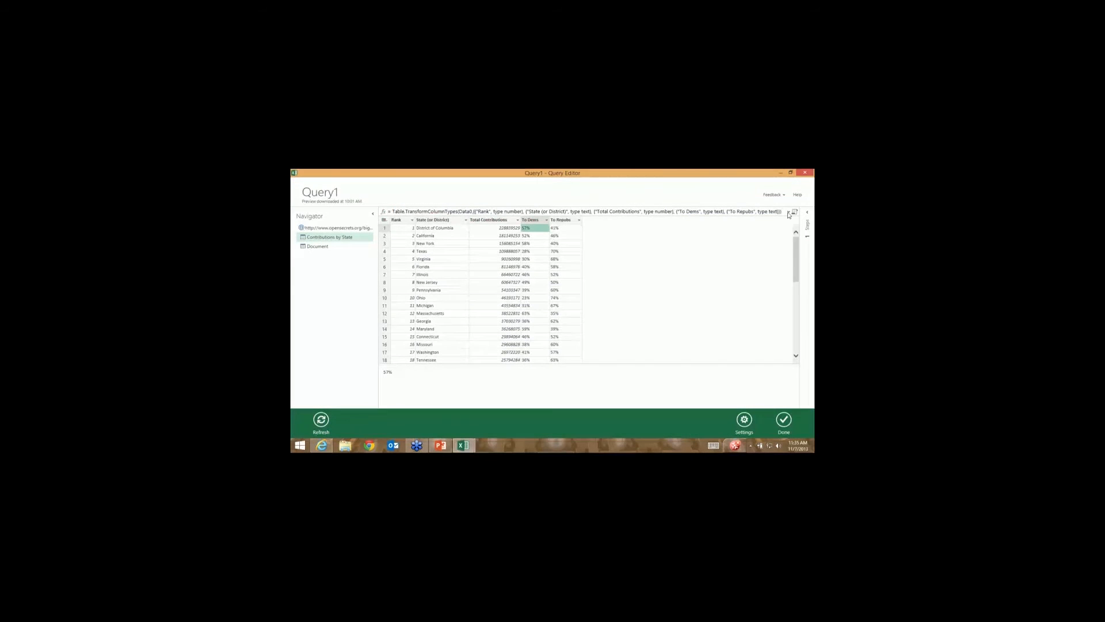
Close the Query Editor, confirm the prompt, and show Sheet4's Contributions query settings.
left_click(806, 173)
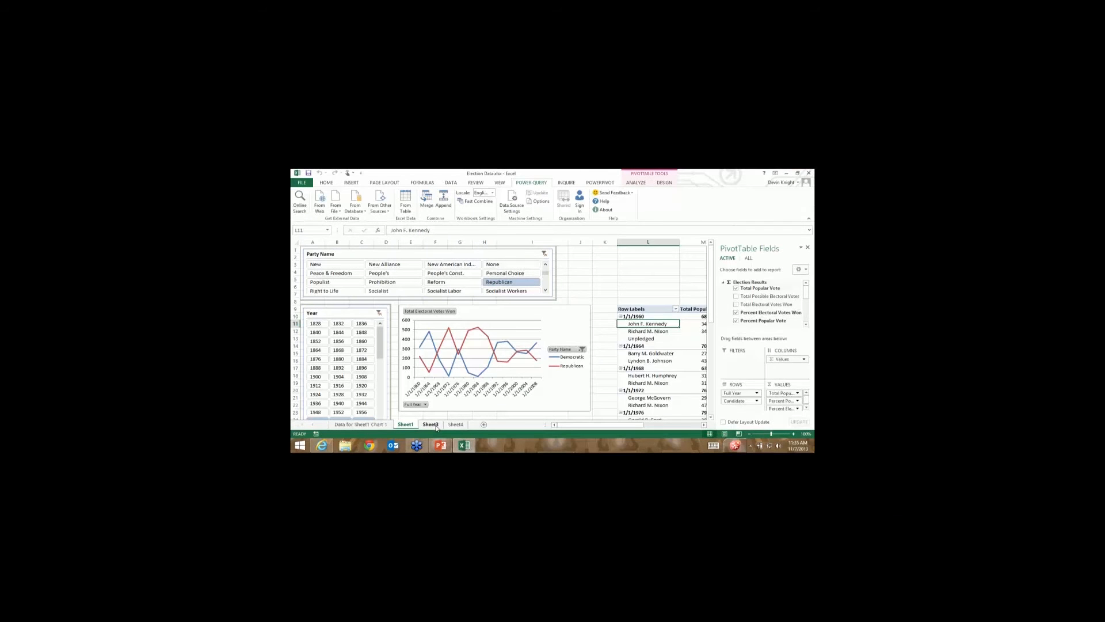
left_click(431, 424)
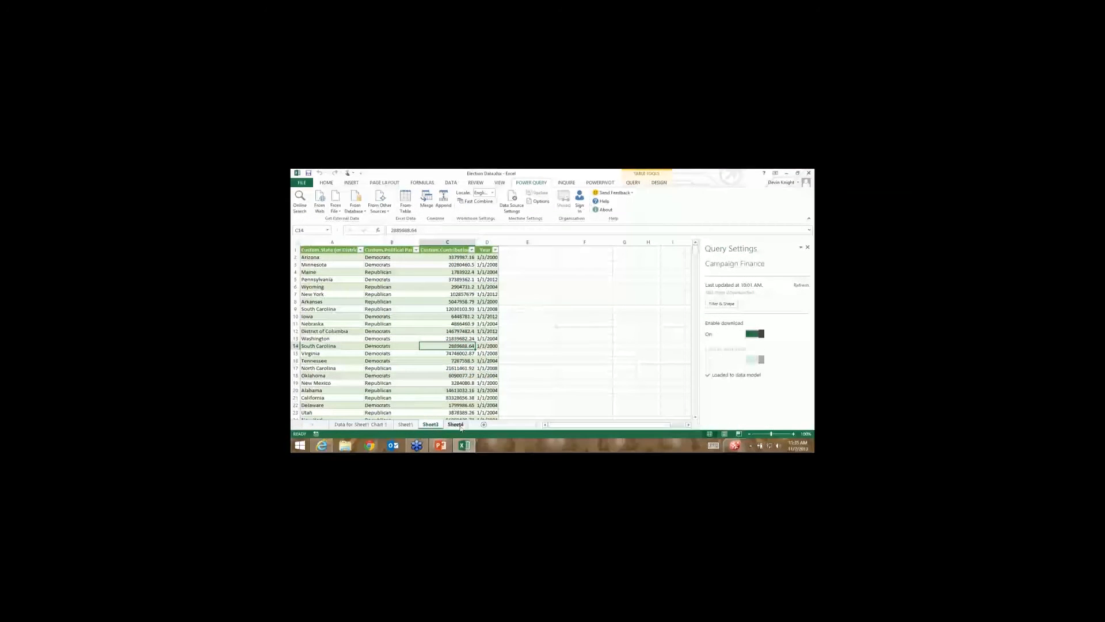
left_click(455, 424)
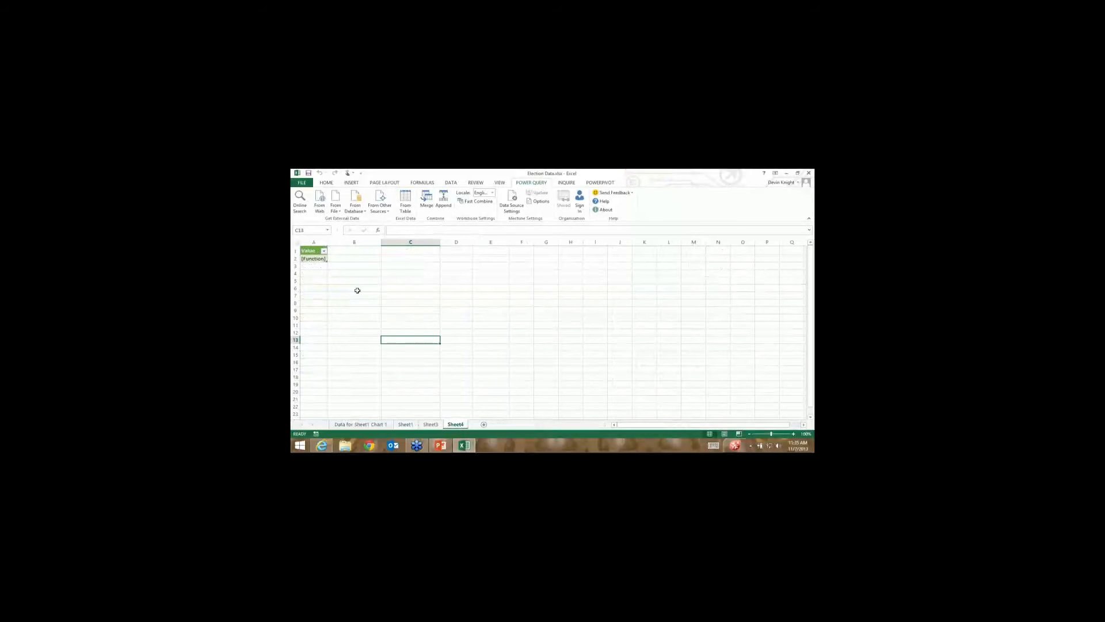
left_click(319, 259)
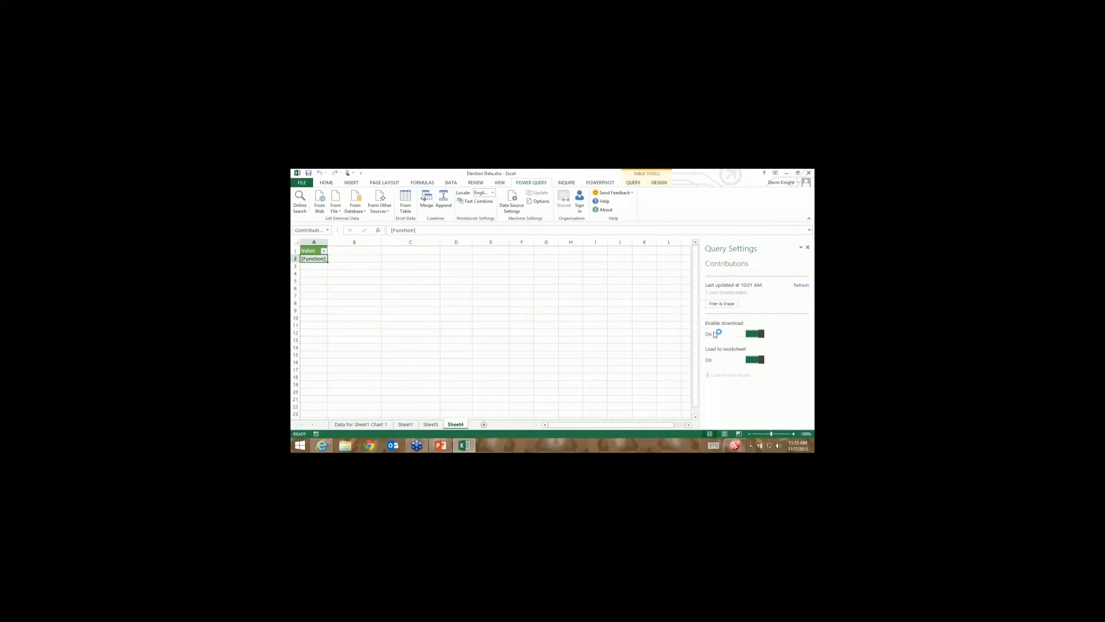
Open the Contributions query and invoke the getYear function with year 2004.
left_click(724, 304)
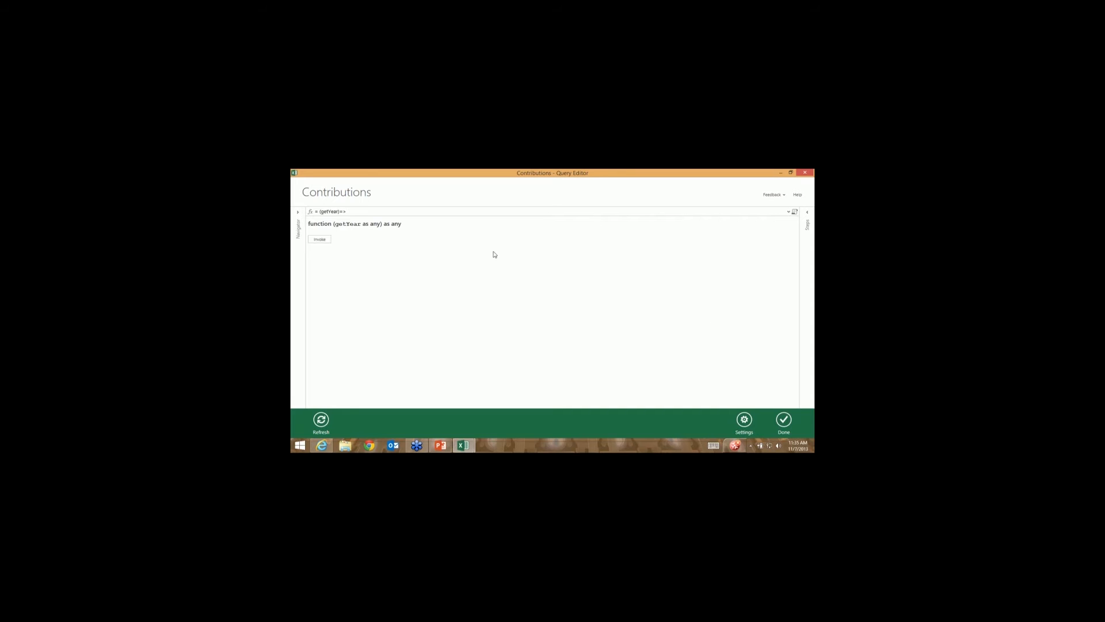
left_click(320, 241)
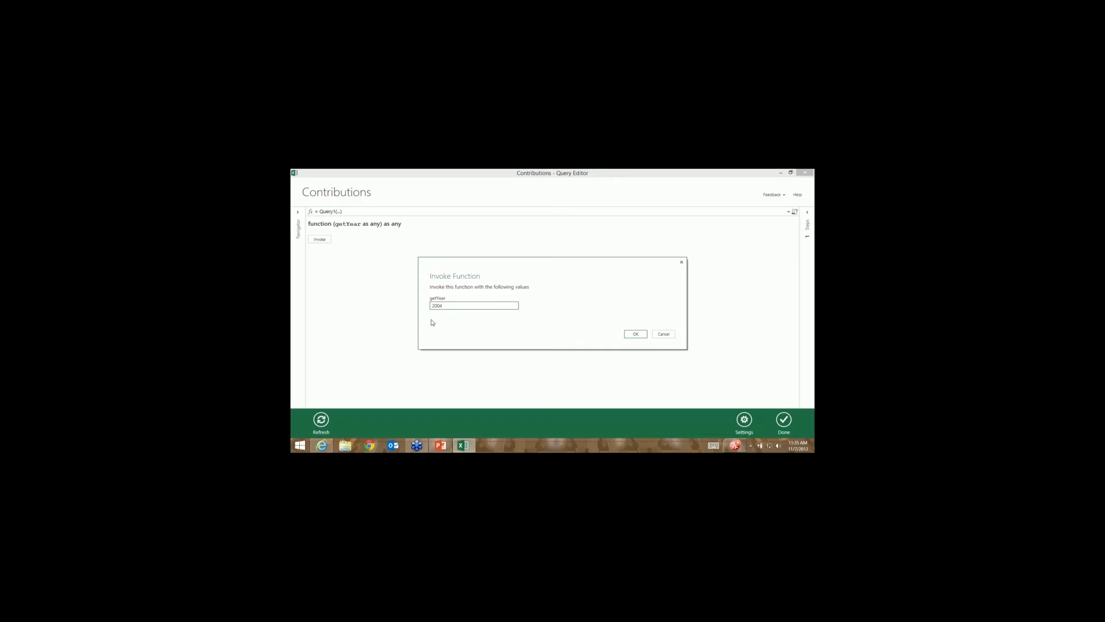
left_click(636, 333)
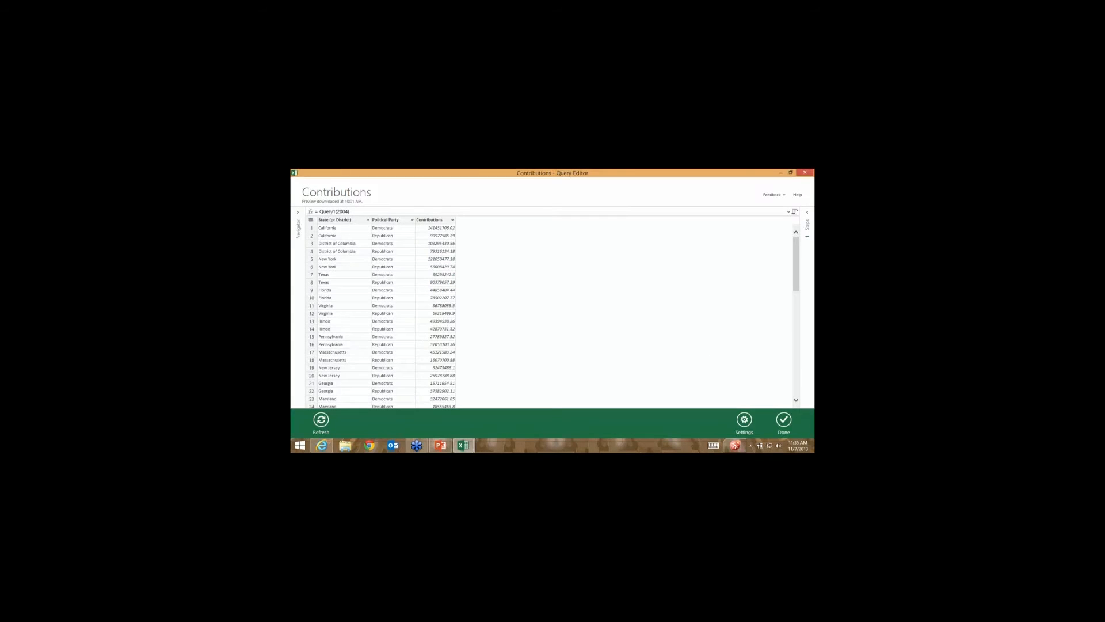
Delete the InvokedQuery1 step, then close the editor keeping the changes.
left_click(805, 220)
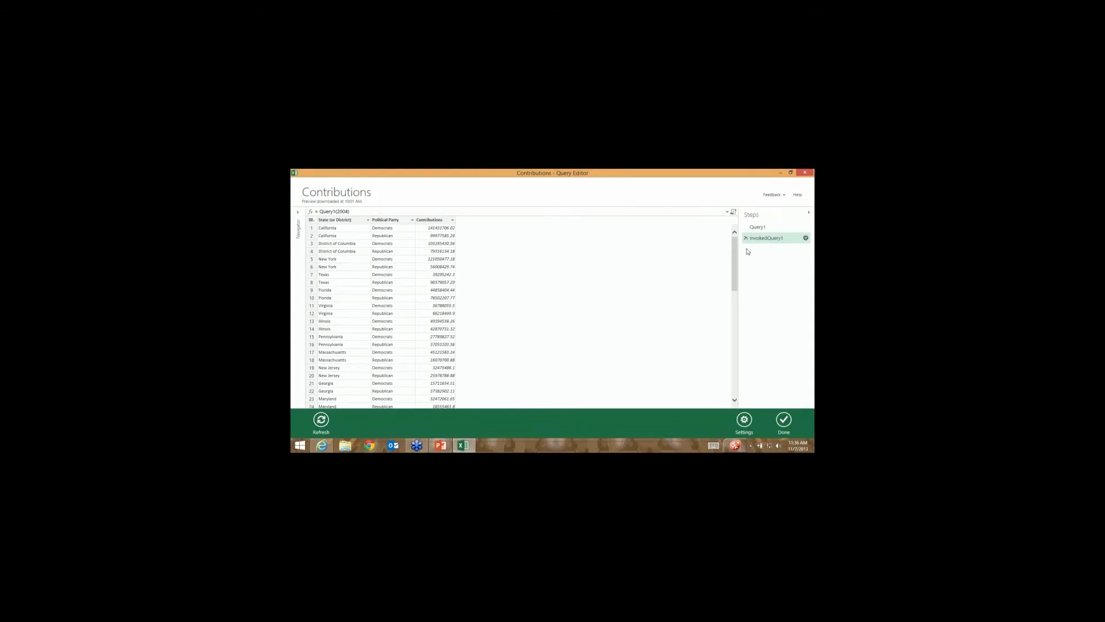
left_click(746, 238)
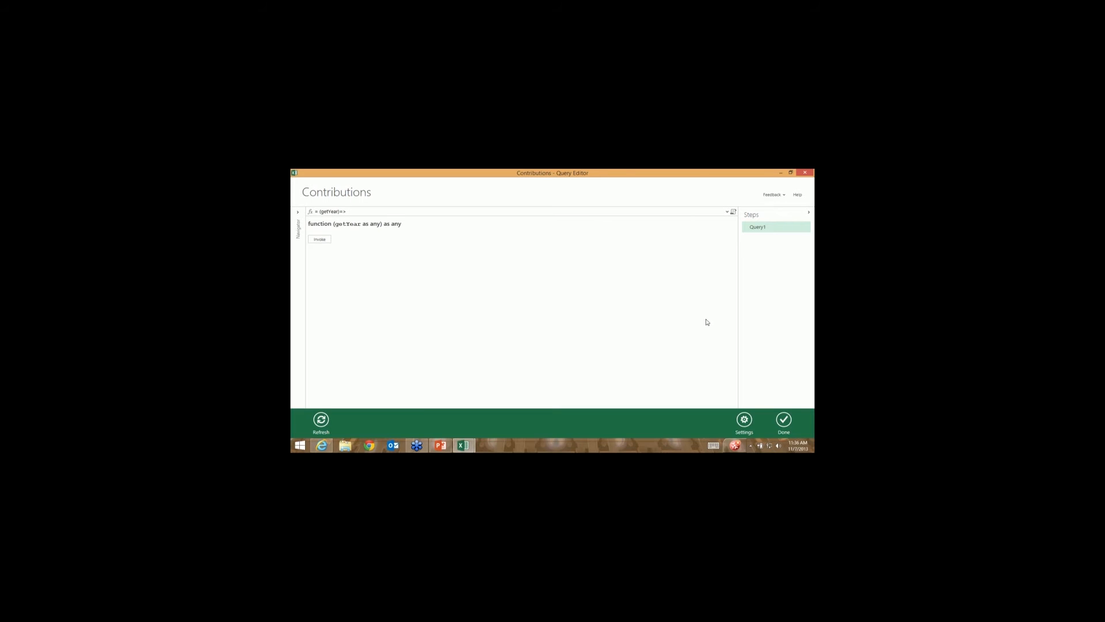
left_click(803, 173)
left_click(553, 315)
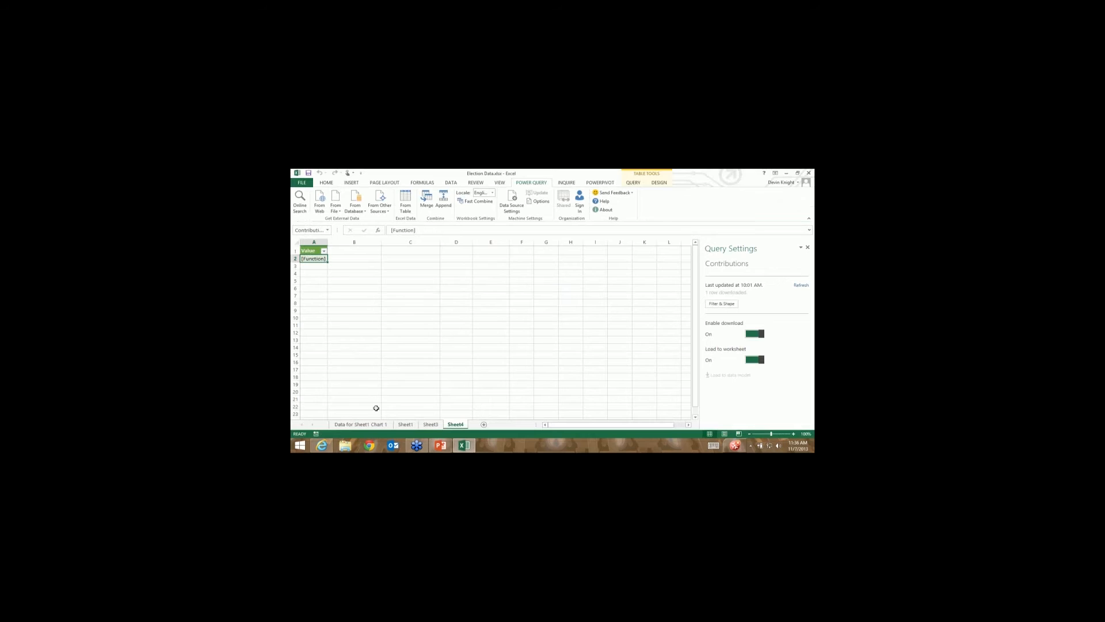
On Sheet3, review the Source, TableFromList and InsertedCustom steps, inspecting the 2004 and 2012 years.
left_click(428, 425)
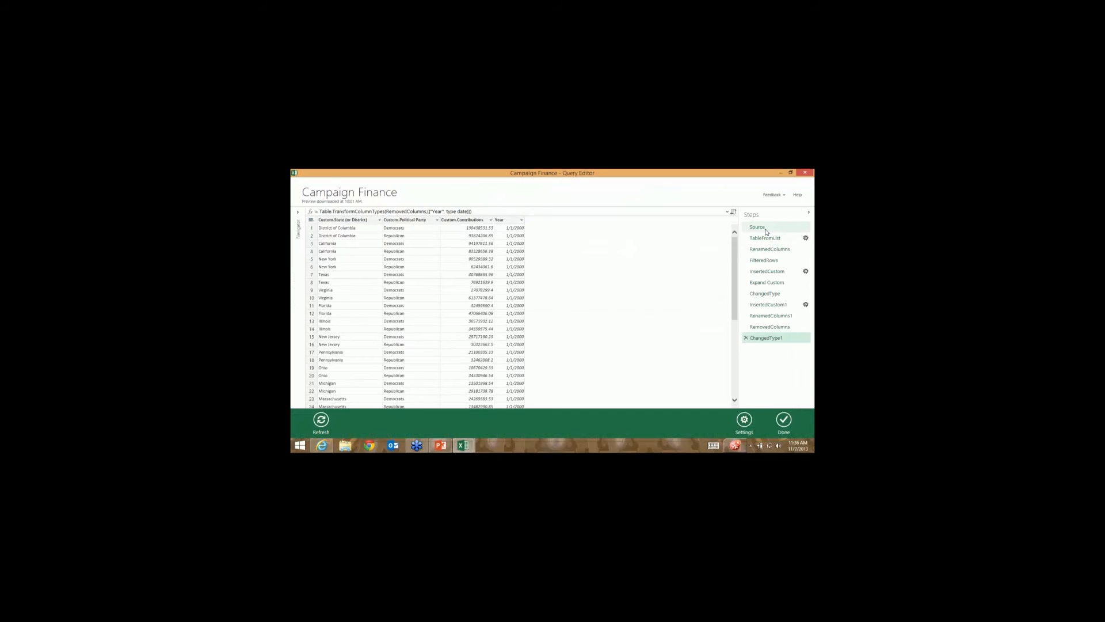
left_click(766, 229)
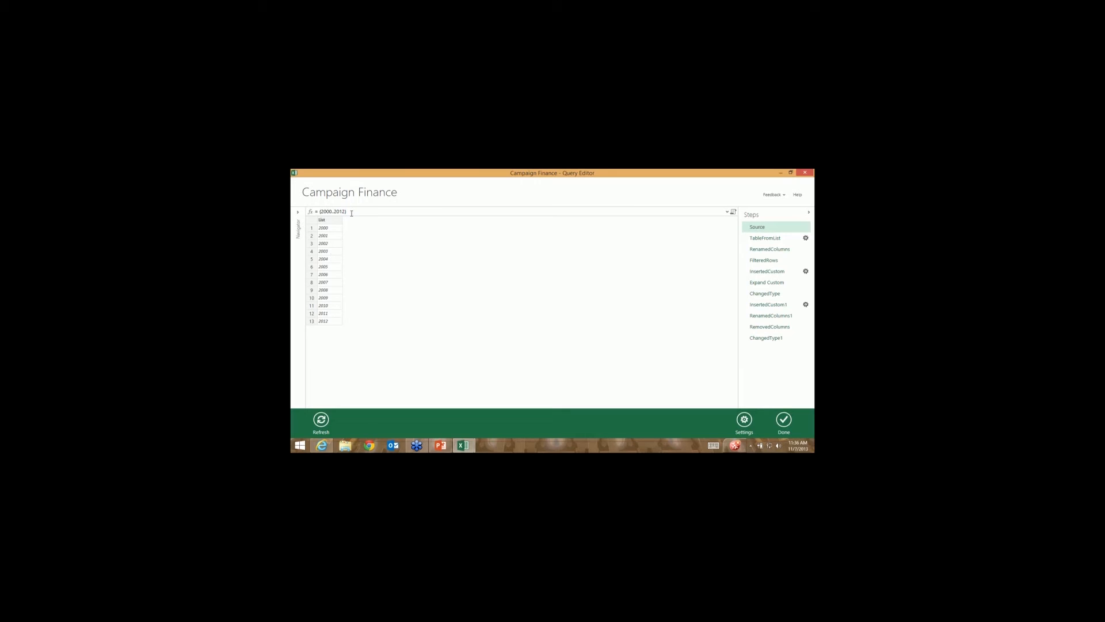
left_click(756, 238)
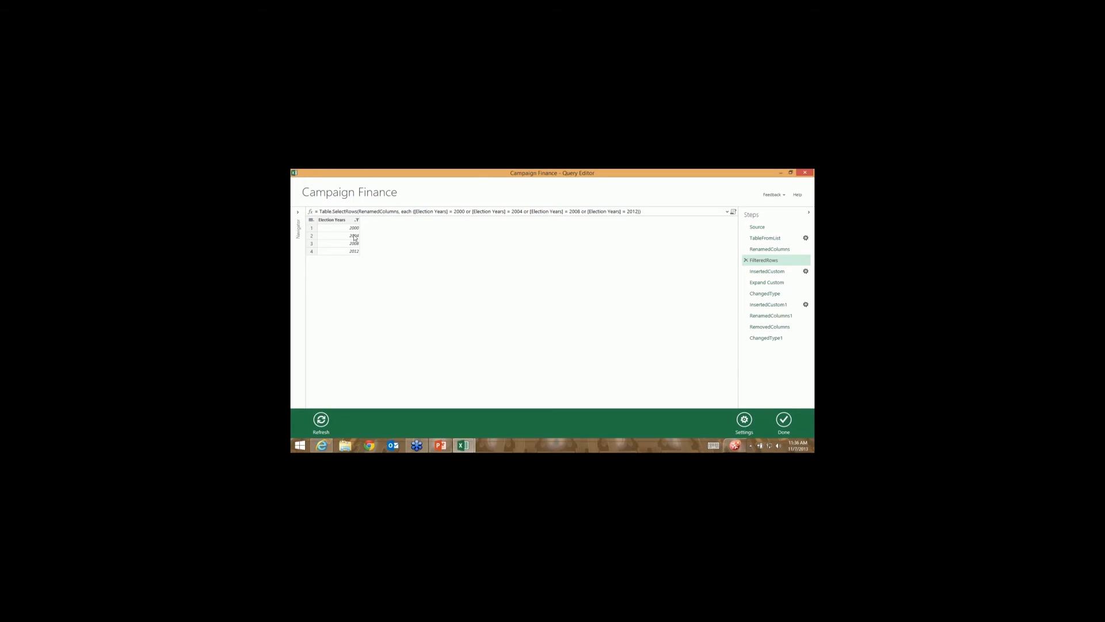
left_click(767, 271)
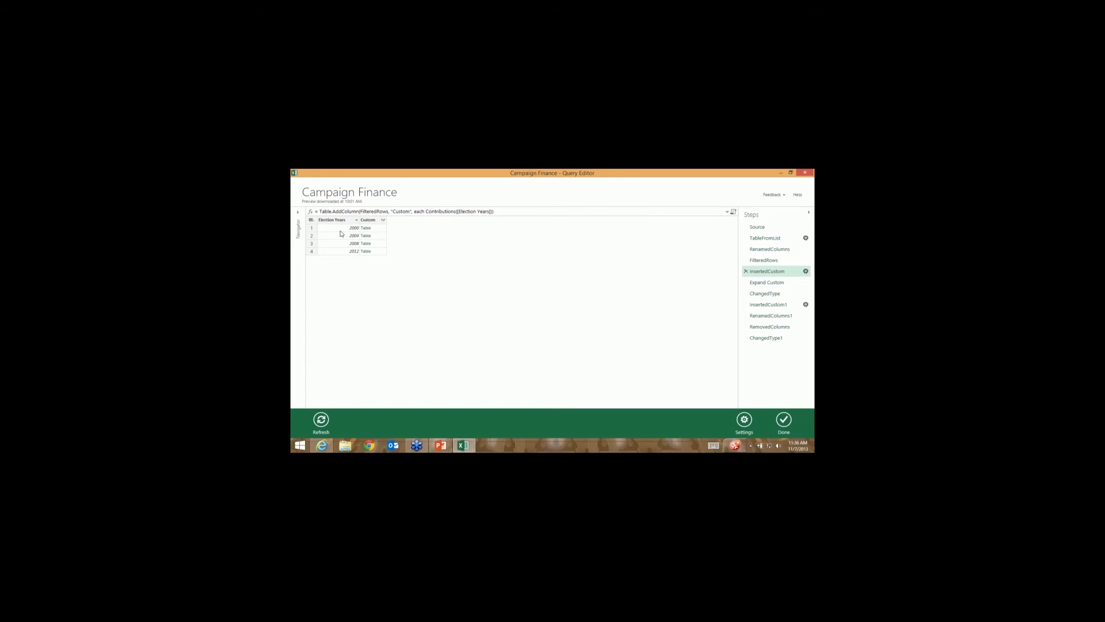
left_click(350, 235)
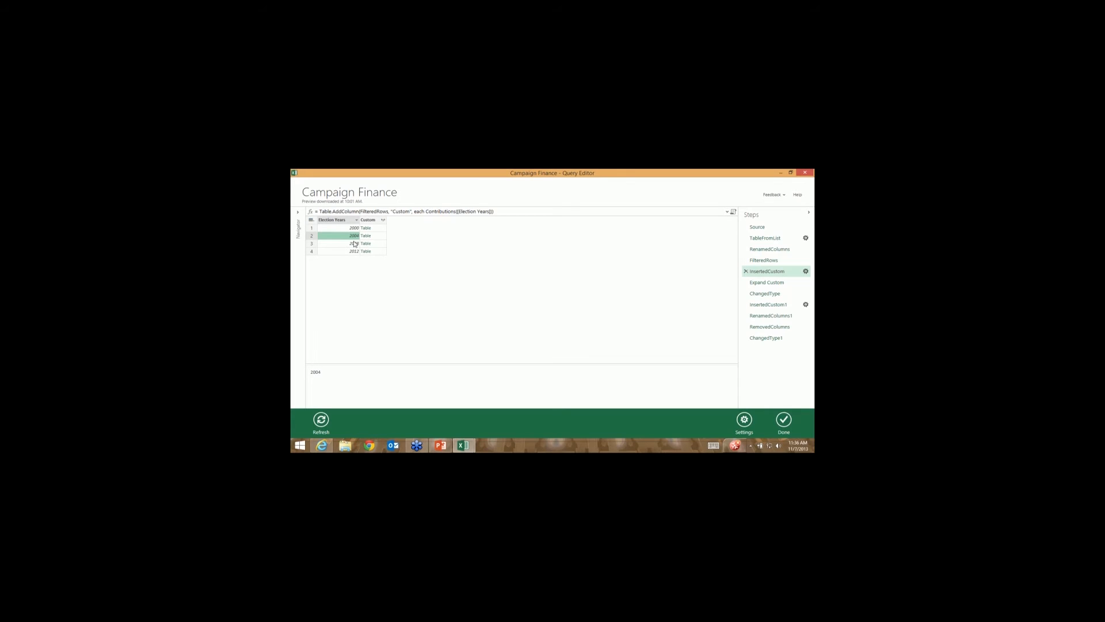
left_click(352, 251)
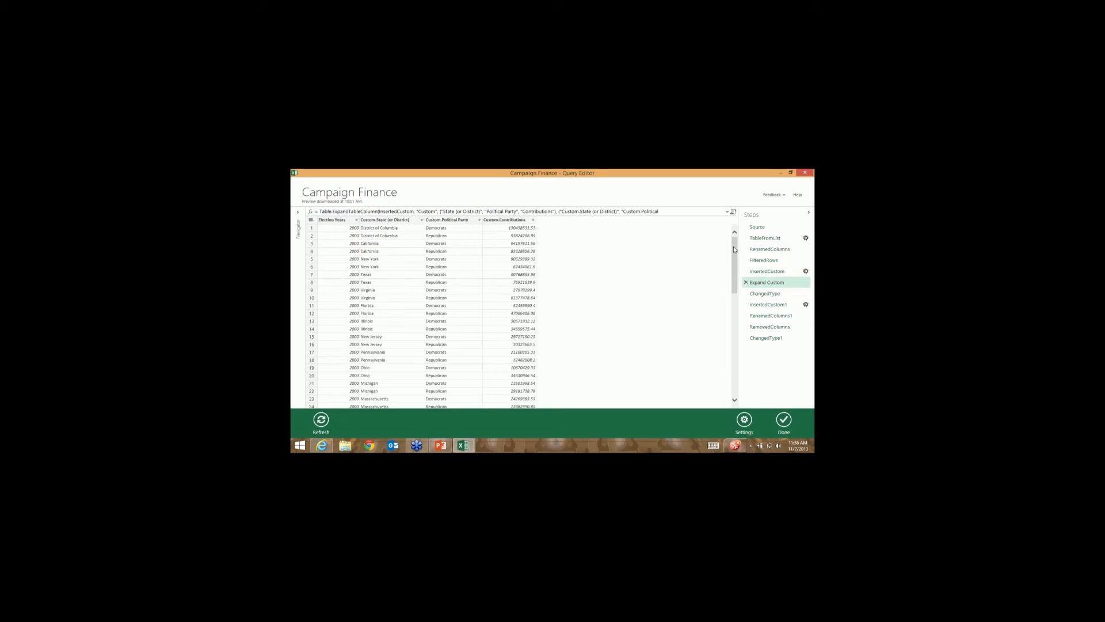
Scroll the Expand Custom preview, check the ChangedType1 Year column, and close the Query Editor.
left_click_drag(735, 293, 733, 356)
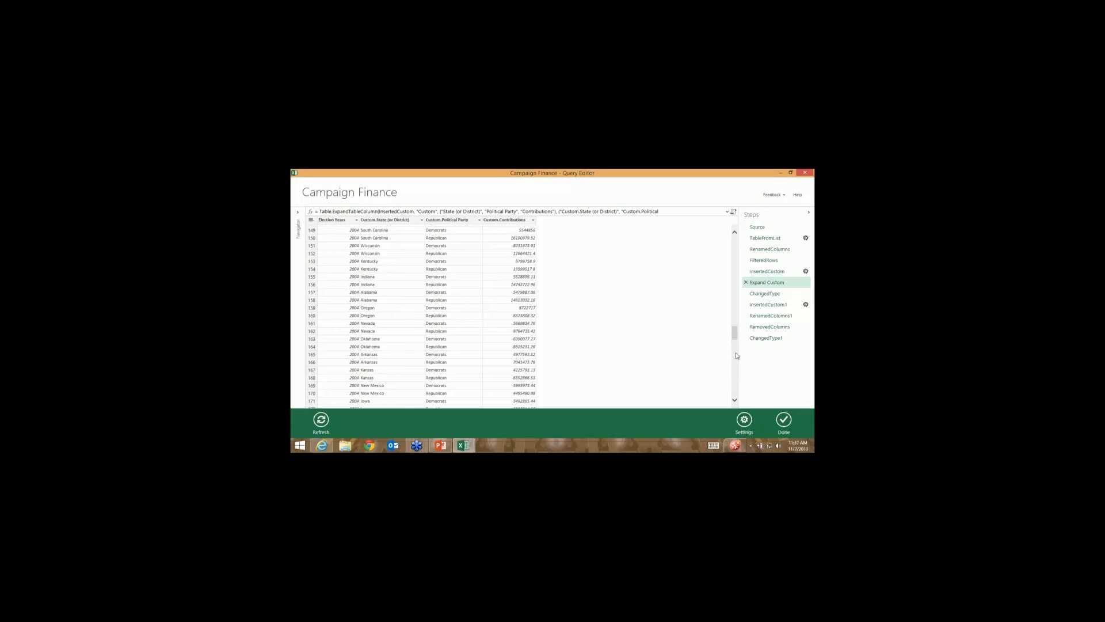
scroll(734, 369, "down", 7)
scroll(374, 288, "down", 9)
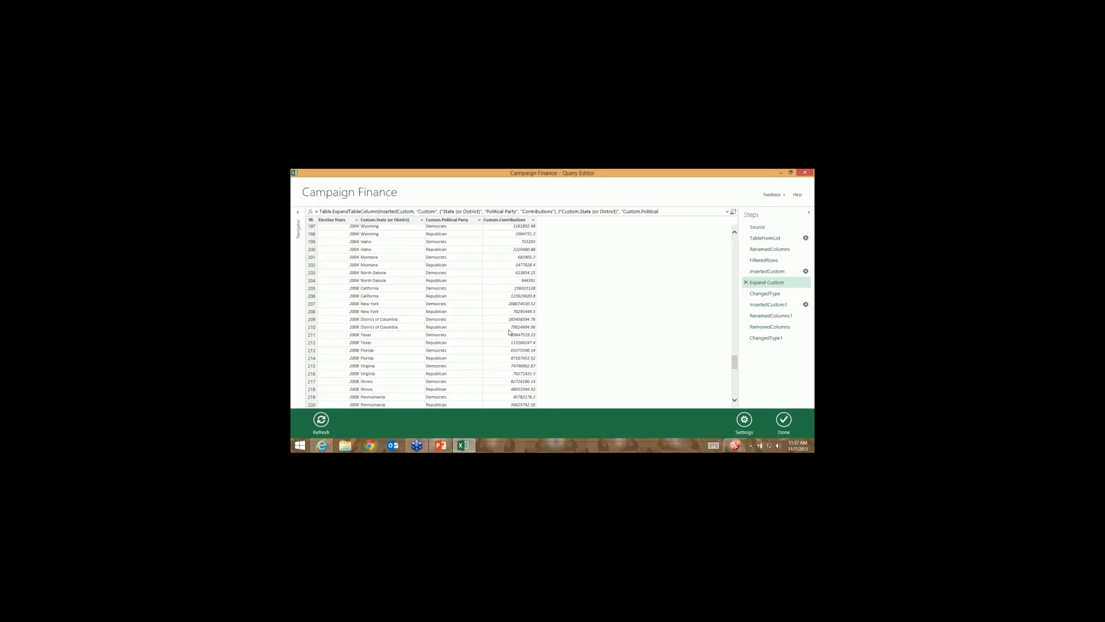
left_click_drag(734, 357, 735, 242)
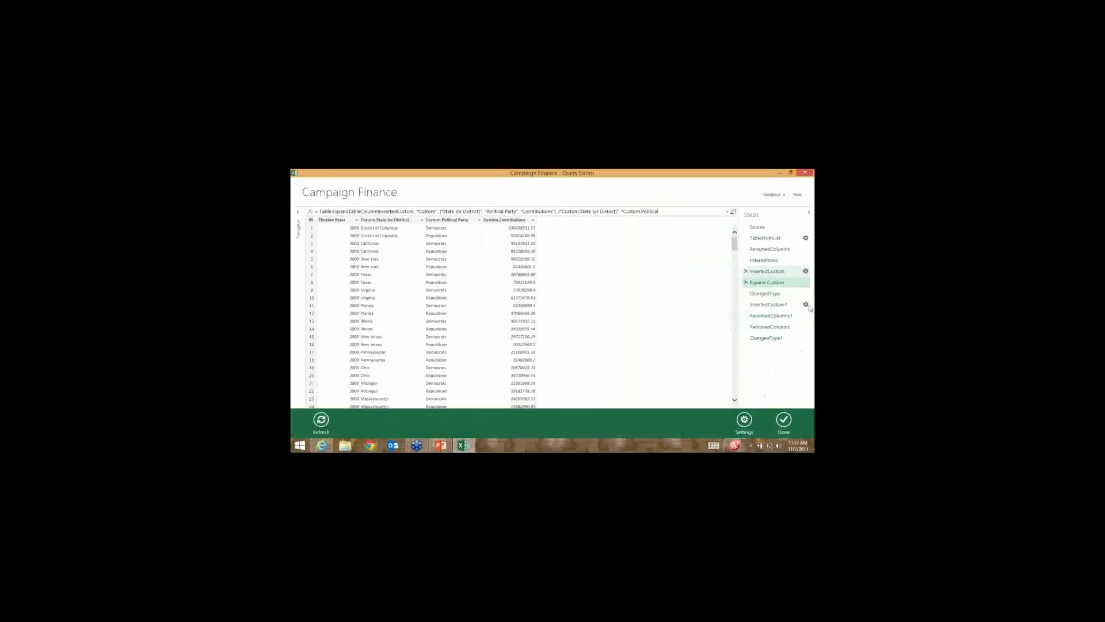
left_click(771, 339)
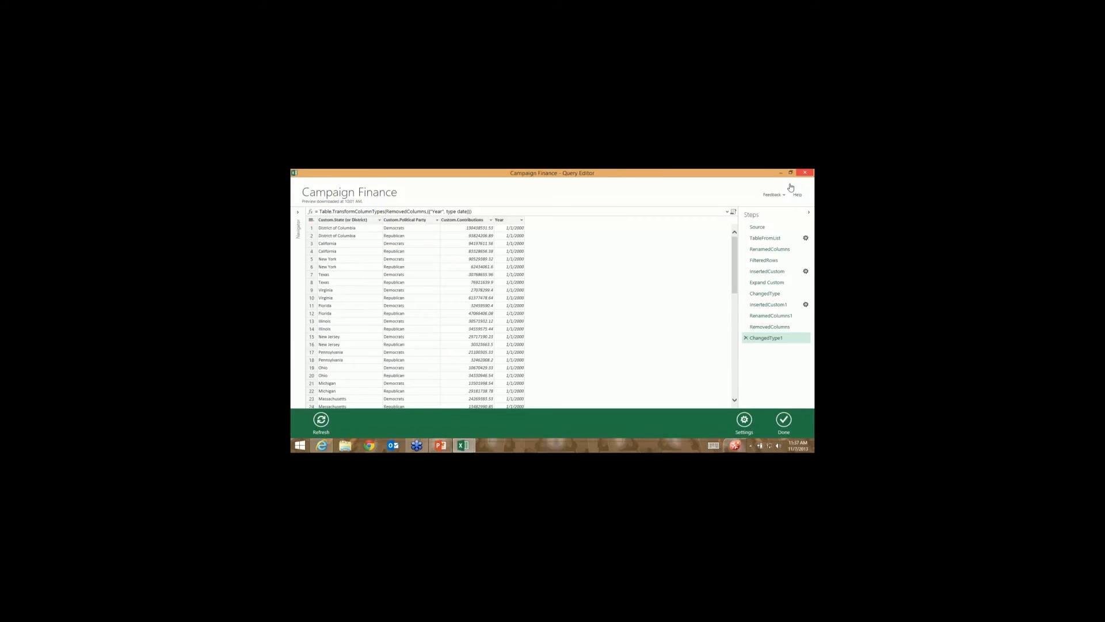
left_click(804, 173)
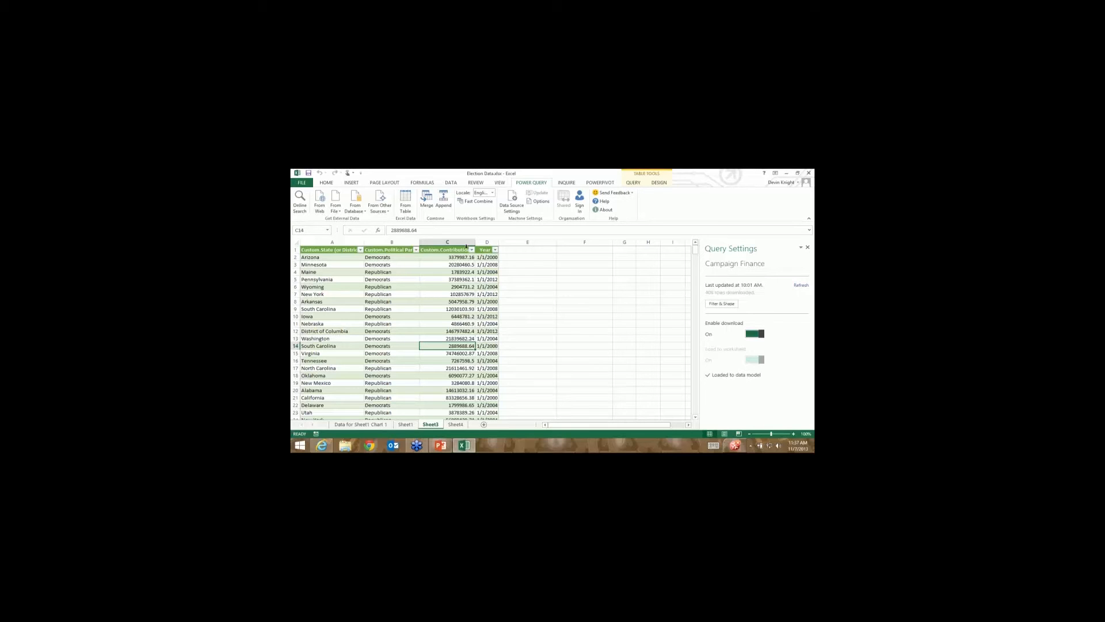
Insert a Map and launch the second existing election tour in Power Map.
left_click(351, 182)
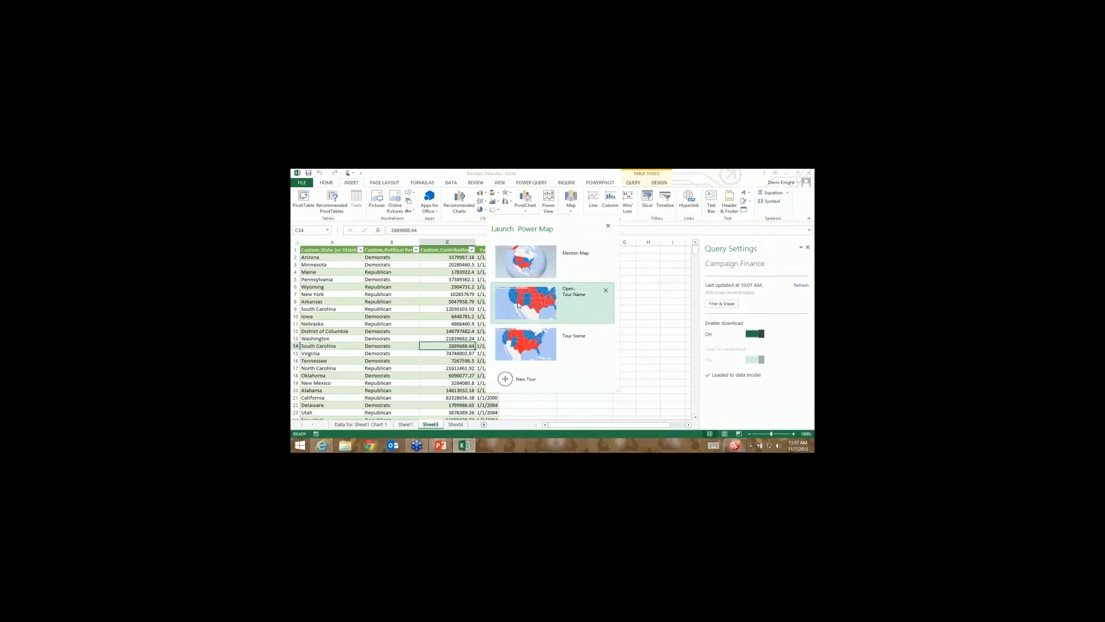
left_click(576, 303)
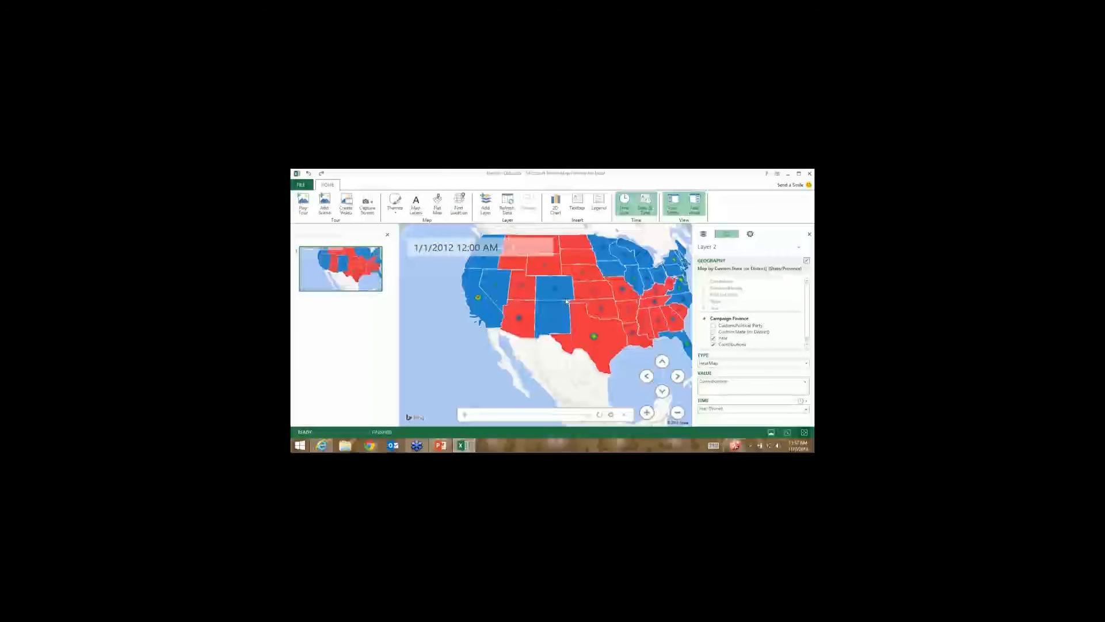
Delete the old Layer 2 from the tour in Layer Manager.
left_click(705, 235)
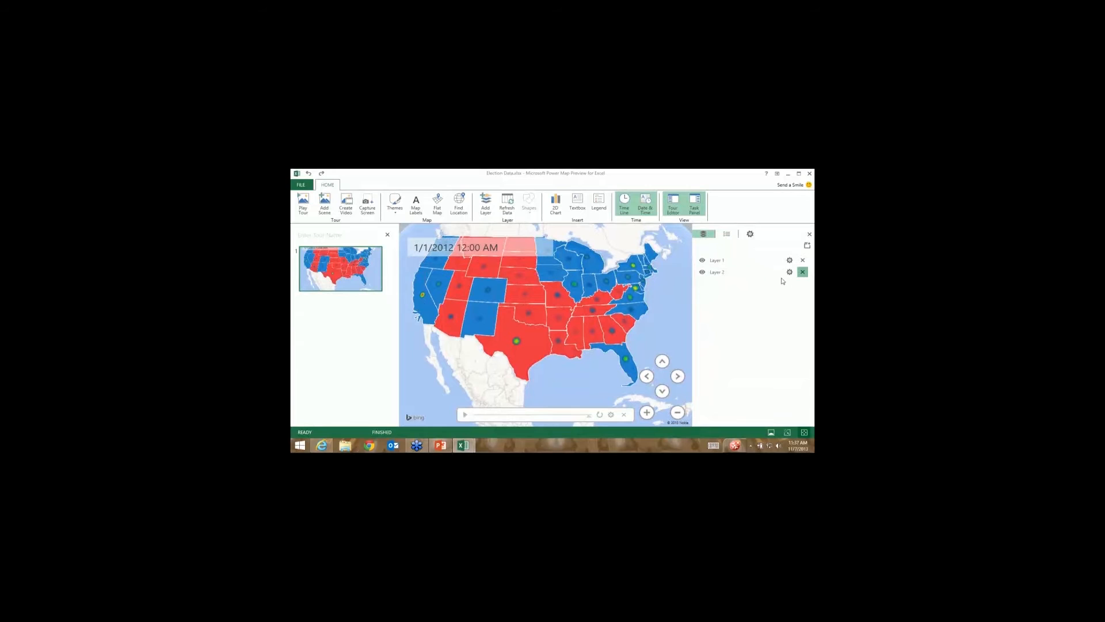
left_click(803, 272)
left_click(525, 314)
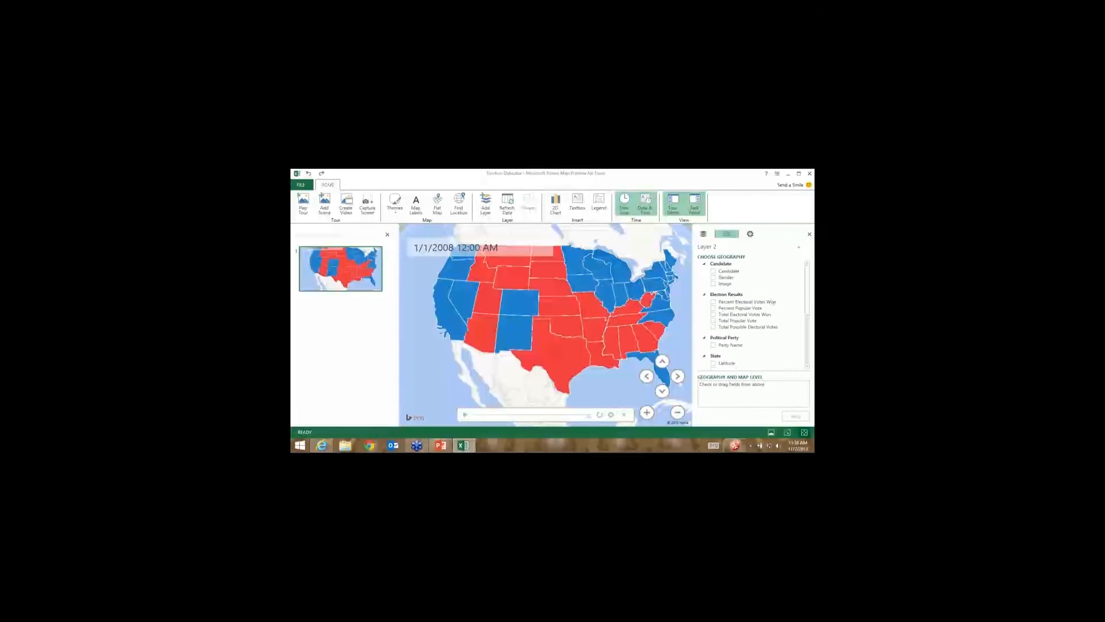
Add a new layer mapped by Custom.State (or District) plotting Contributions as columns.
left_click(807, 366)
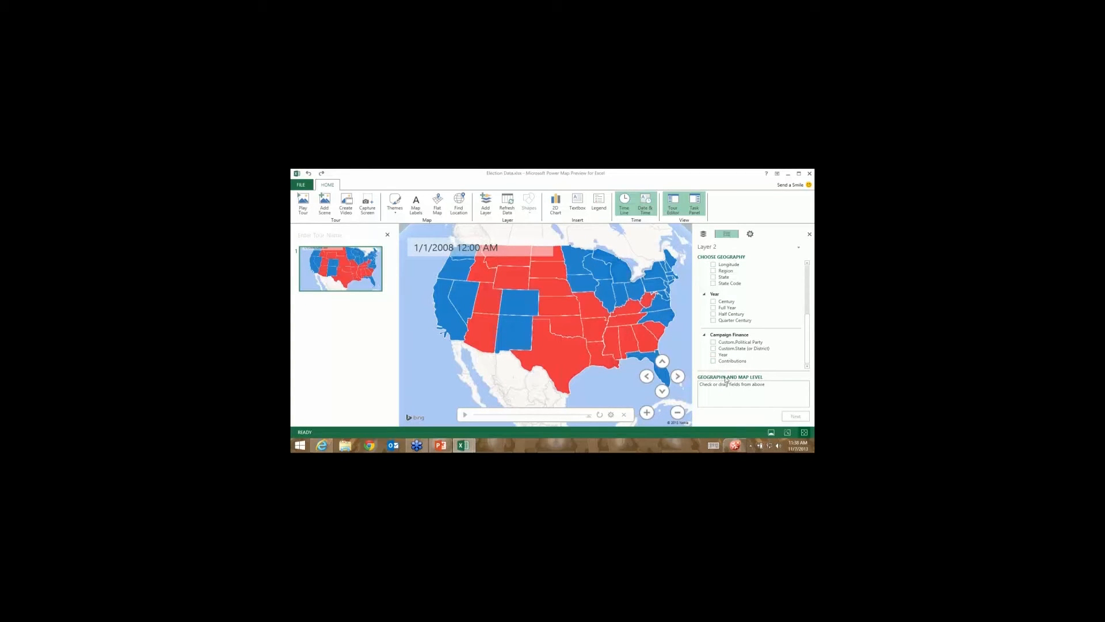
left_click(713, 349)
left_click(796, 416)
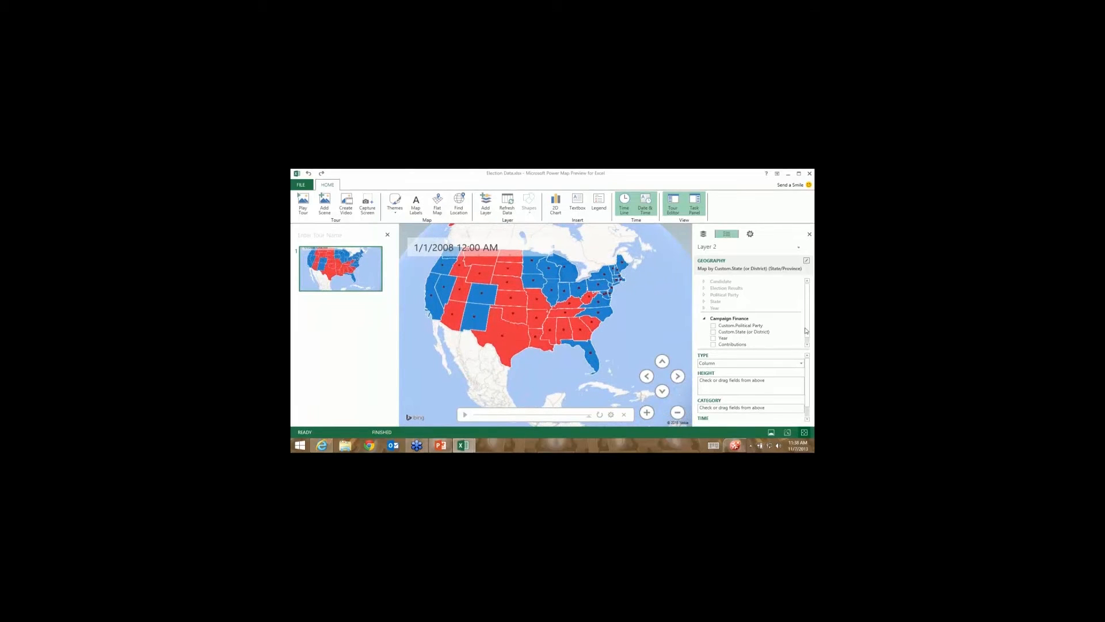
left_click_drag(807, 335, 806, 343)
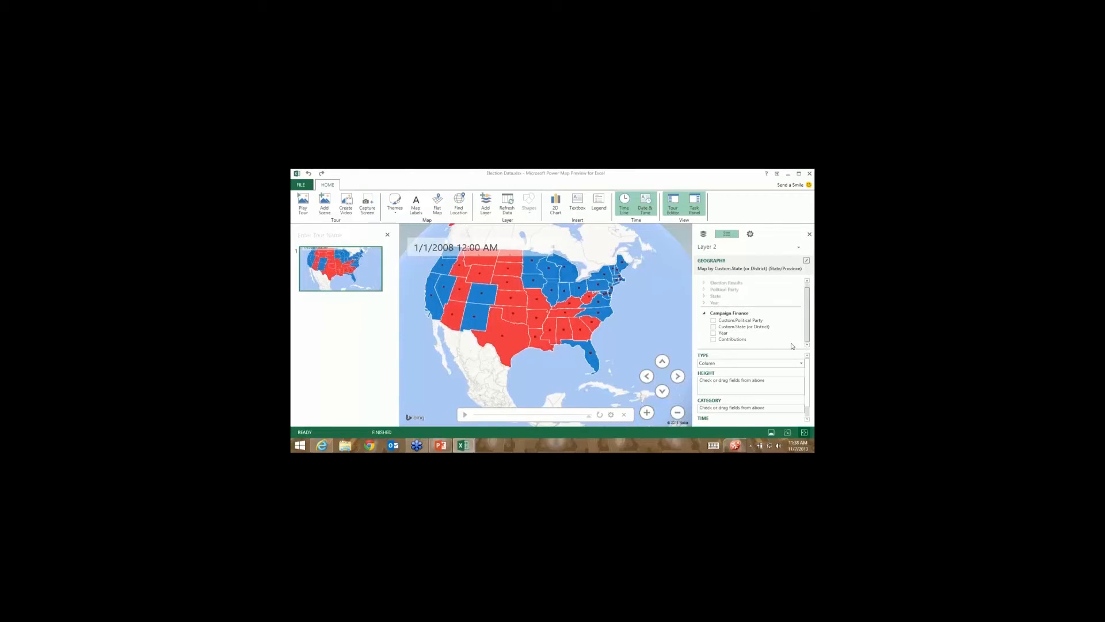
left_click(713, 339)
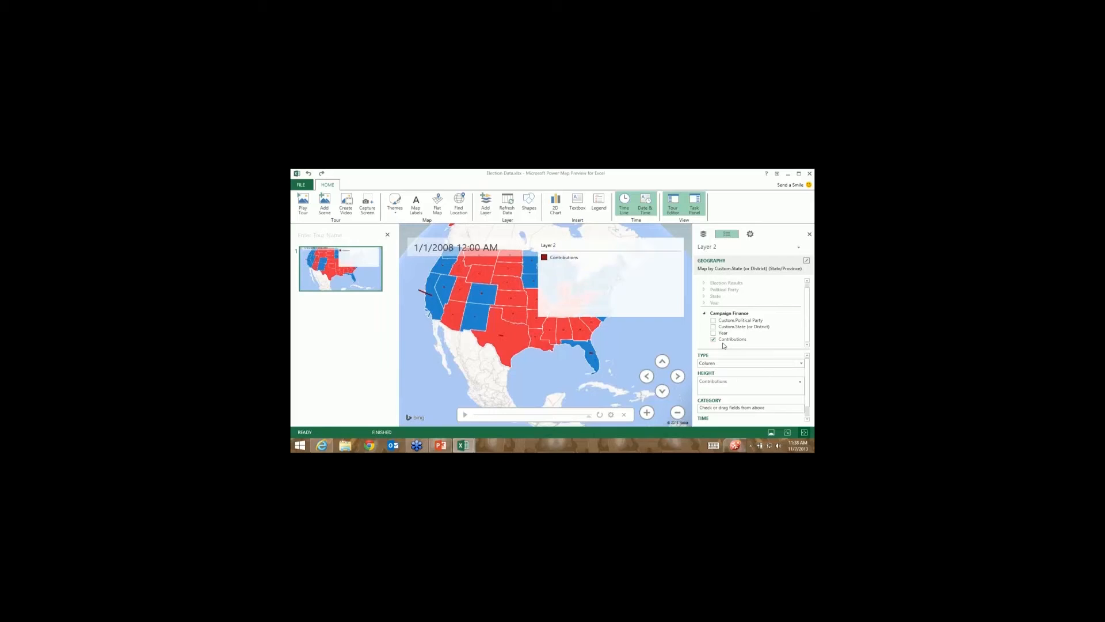
Close the Layer 2 legend and rotate the globe to frame the whole US.
left_click(659, 254)
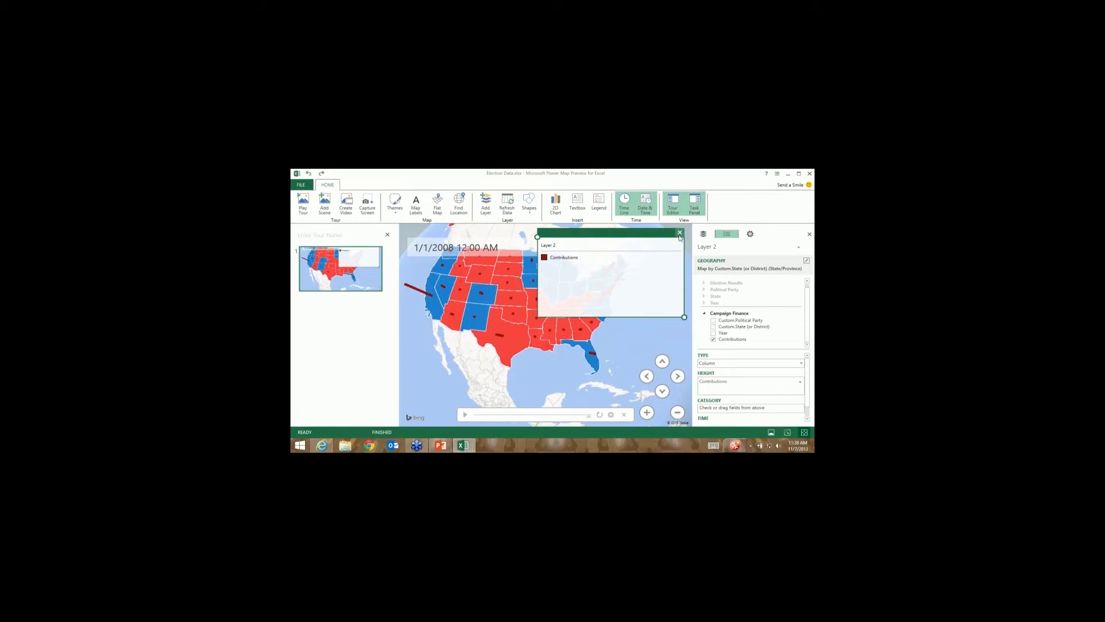
left_click(679, 232)
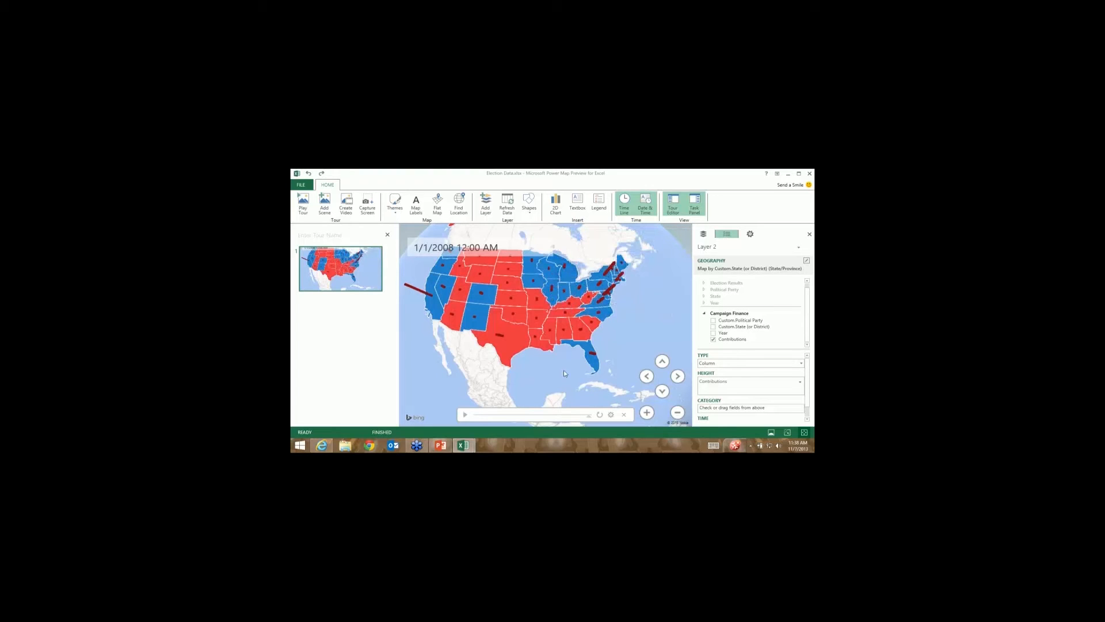
left_click_drag(571, 372, 469, 359)
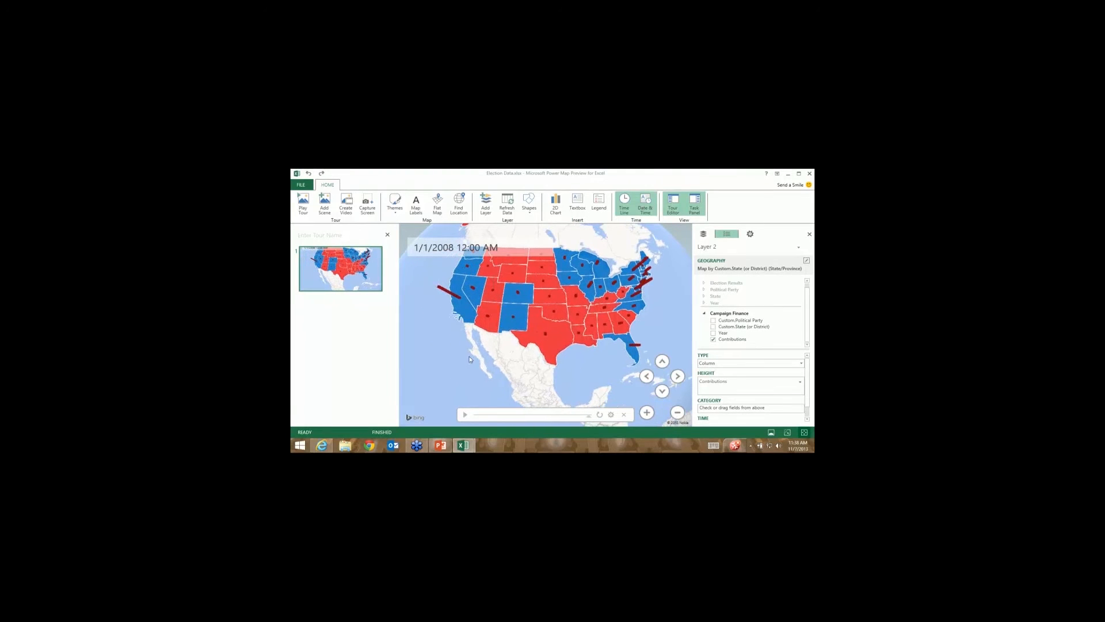
scroll(441, 314, "up", 2)
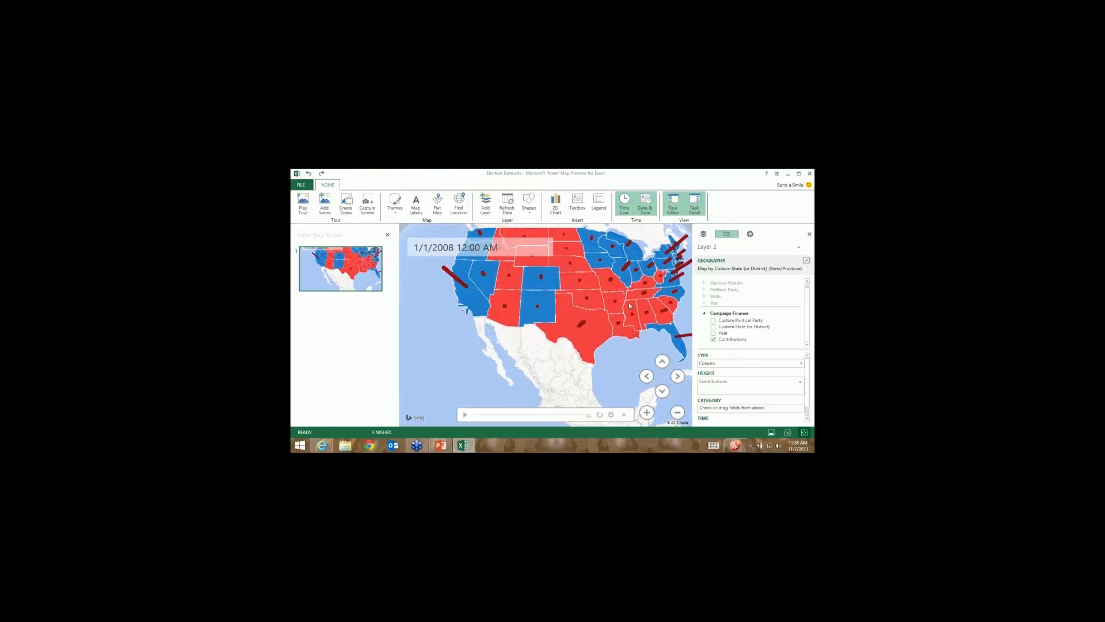
left_click_drag(561, 310, 522, 273)
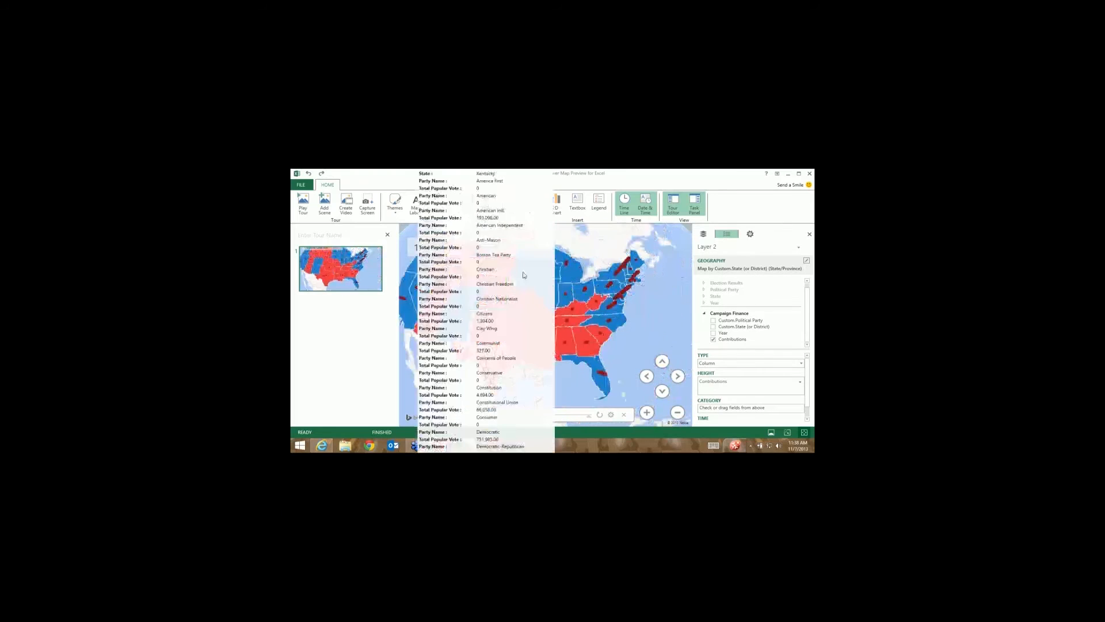
left_click_drag(568, 334, 574, 358)
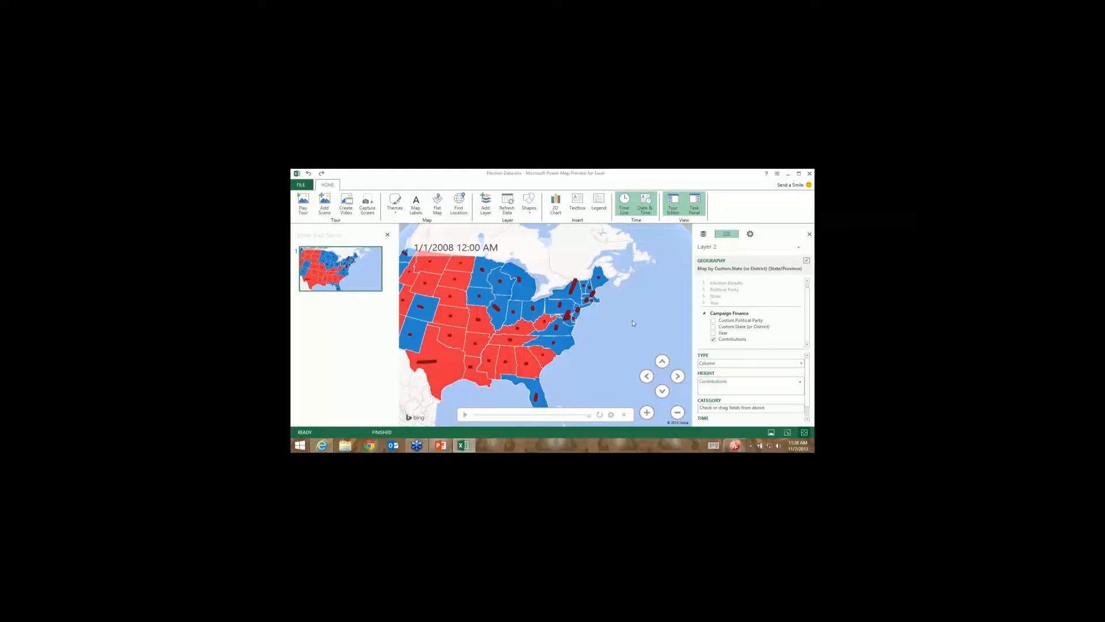
left_click_drag(633, 323, 669, 310)
mouse_move(527, 377)
left_mouse_down()
mouse_move(561, 354)
mouse_move(574, 369)
mouse_move(534, 361)
left_mouse_up()
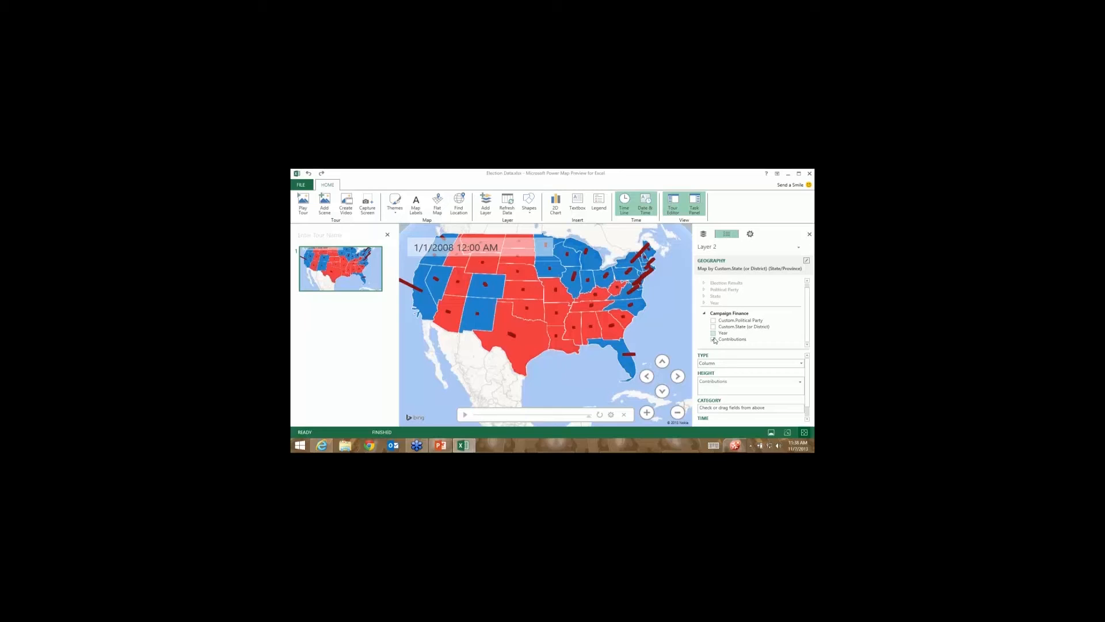
left_click(808, 413)
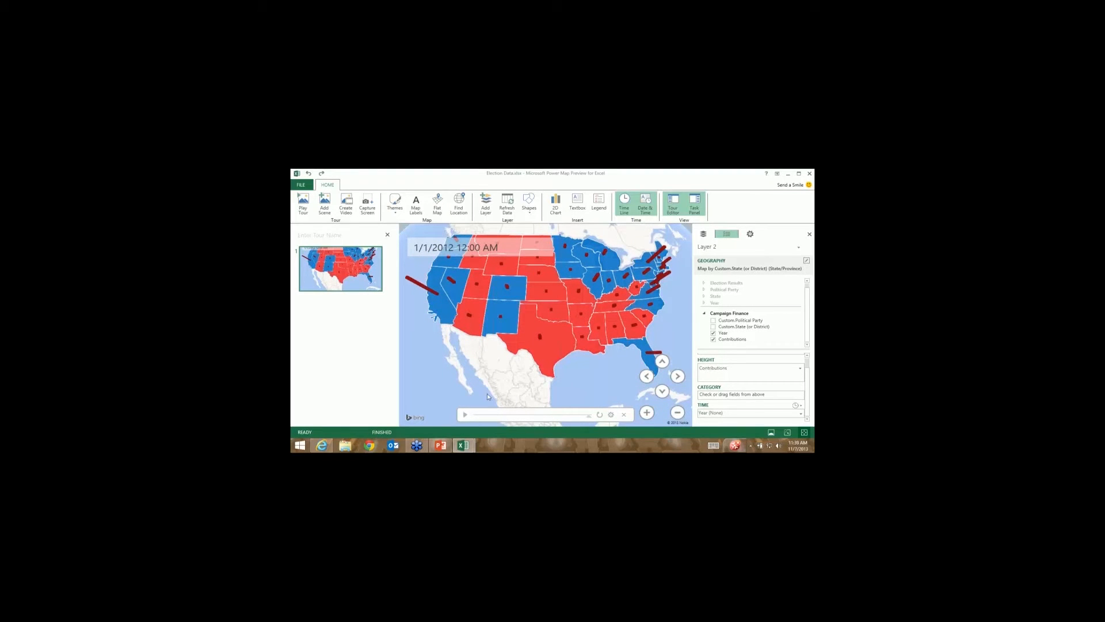
left_click(465, 414)
scroll(804, 380, "up", 1)
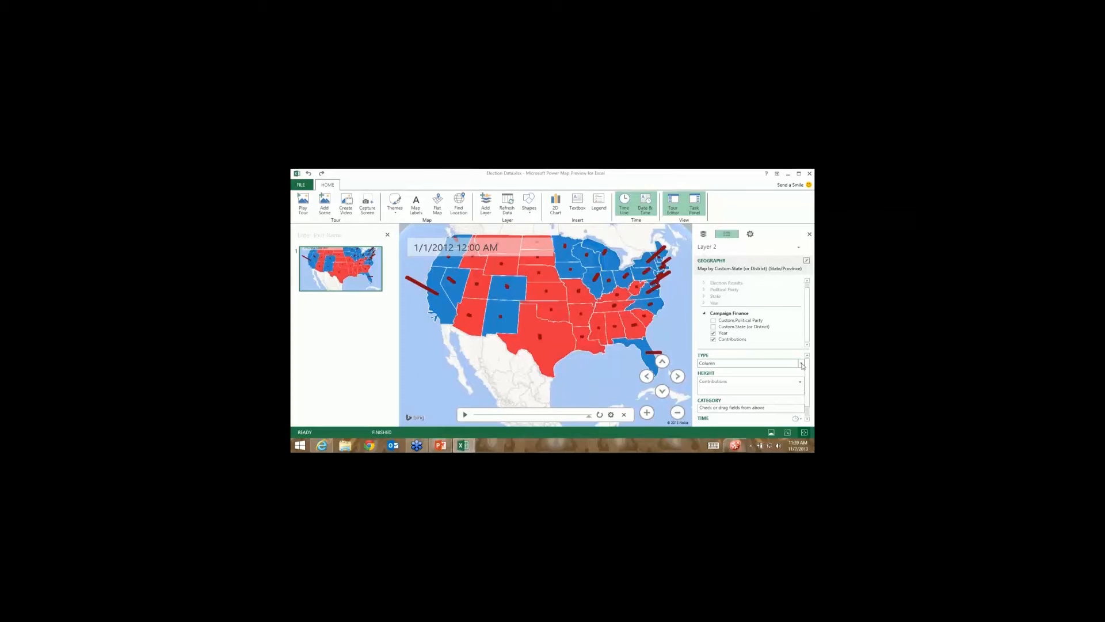
Change the Contributions layer type to HeatMap, leaving the time options unchanged.
left_click(800, 363)
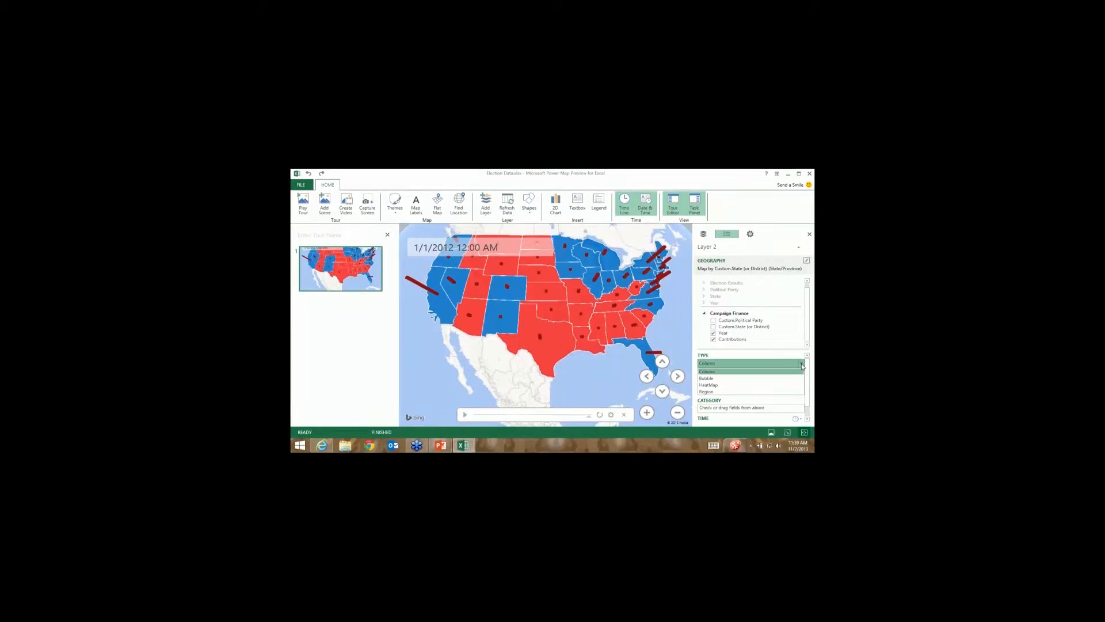
left_click(713, 385)
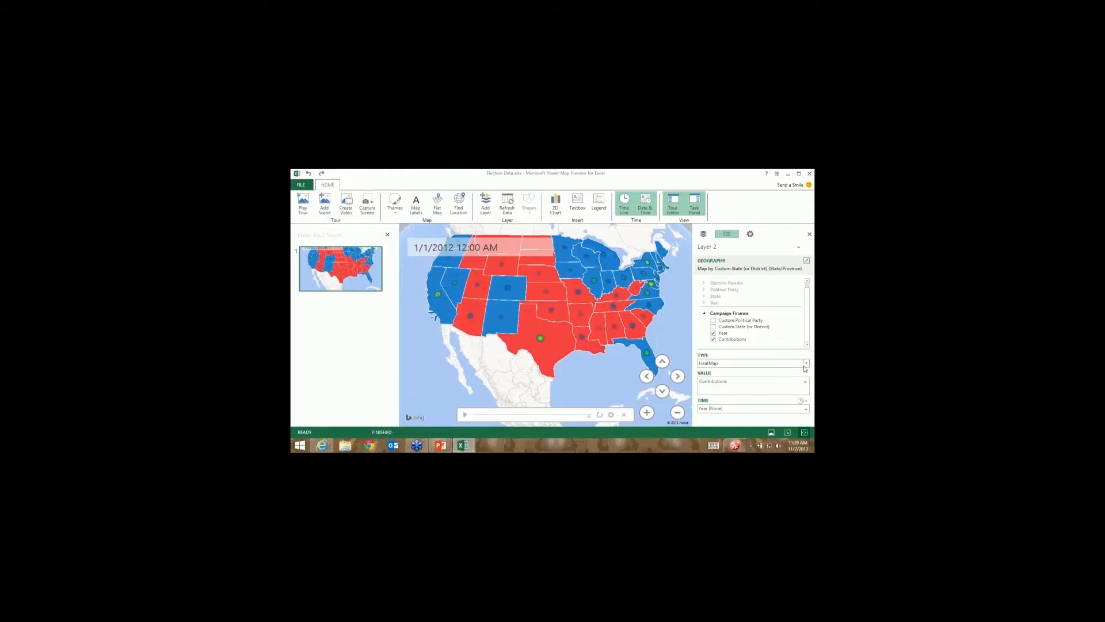
left_click(804, 402)
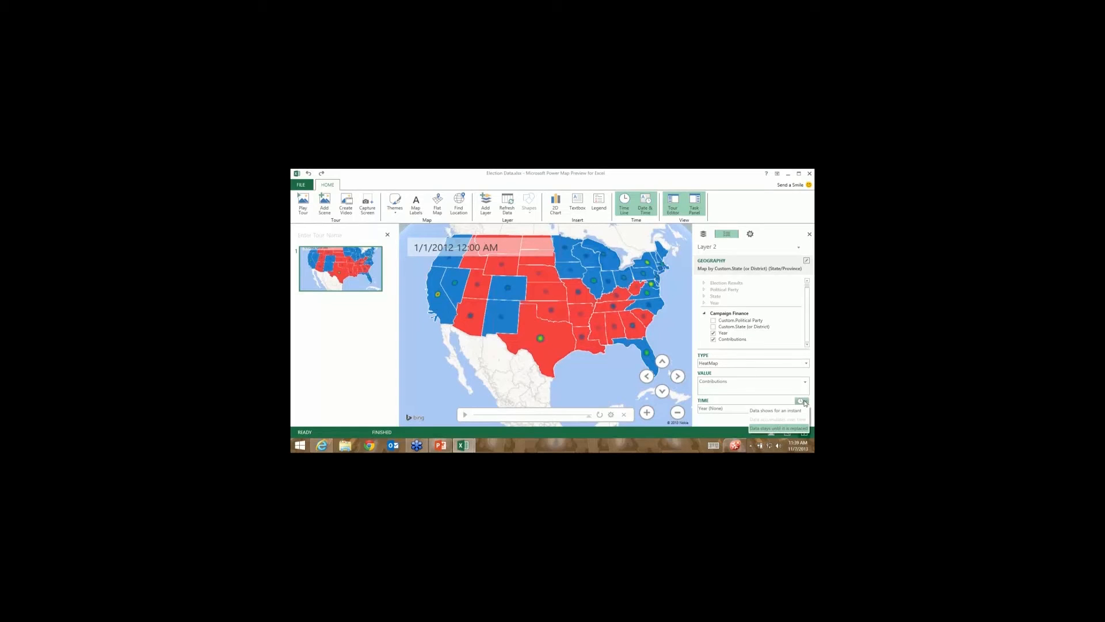
left_click(804, 403)
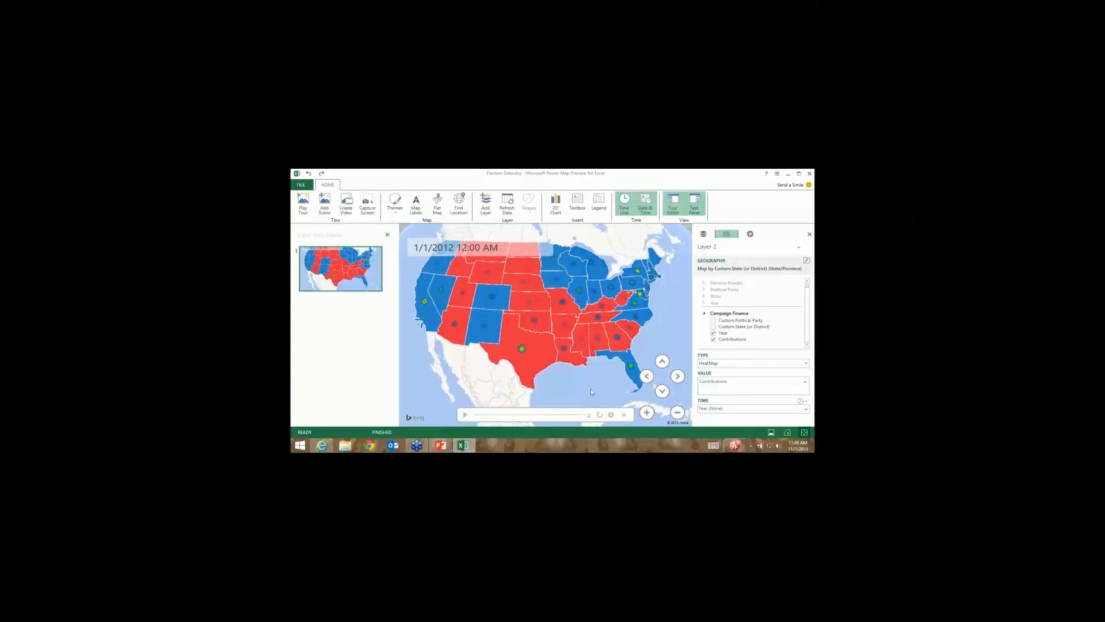
Name the tour 'Election Results'.
mouse_move(369, 265)
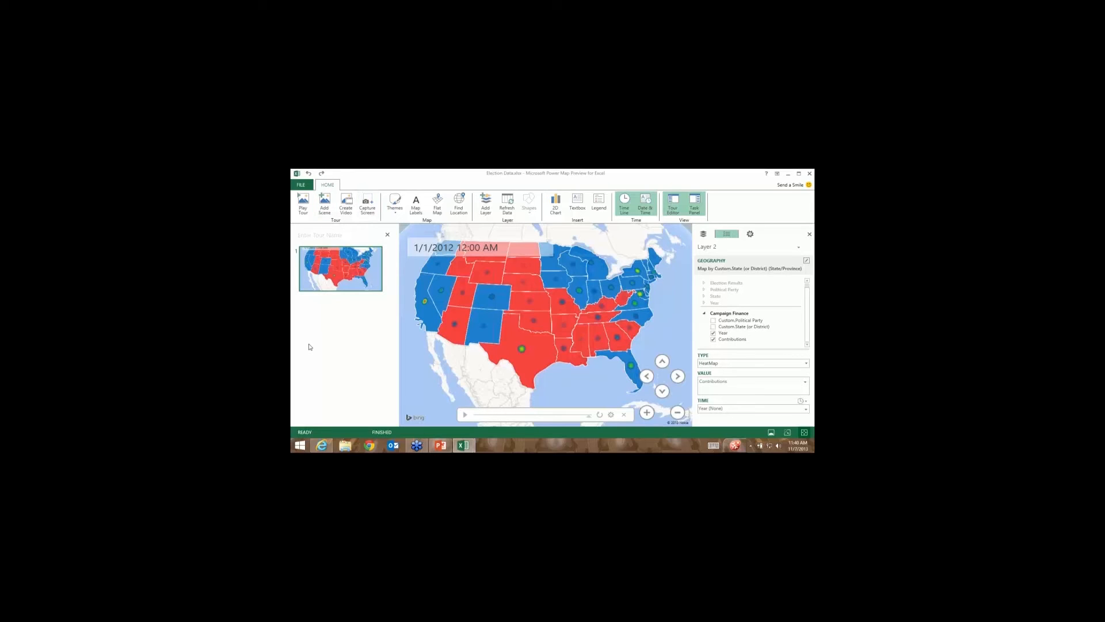
left_click(344, 232)
type("E")
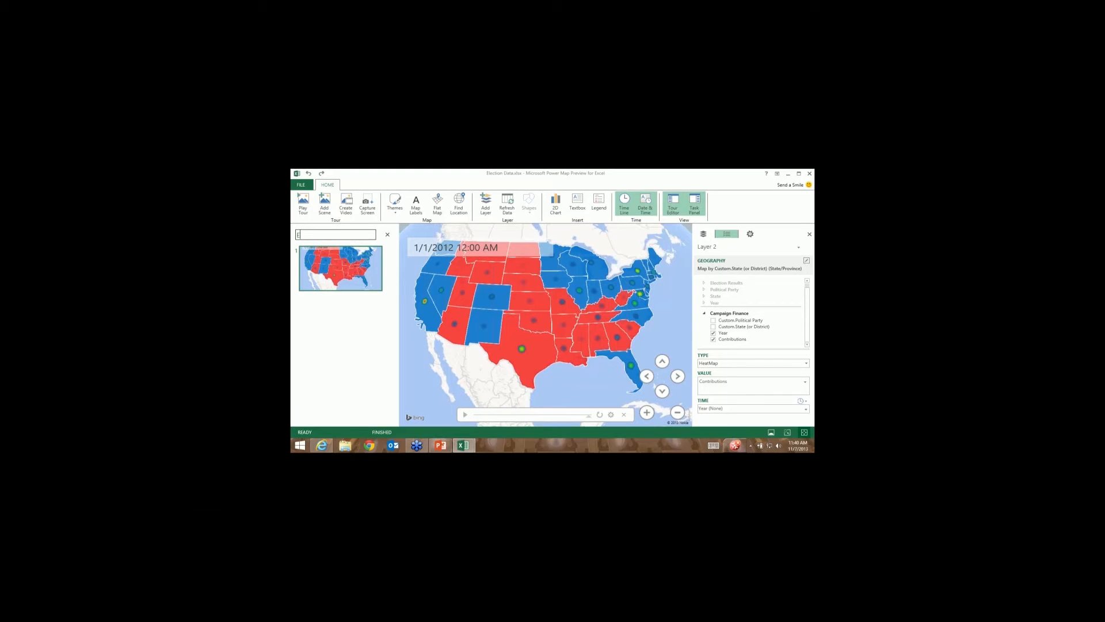
type("lection Results")
left_click(320, 250)
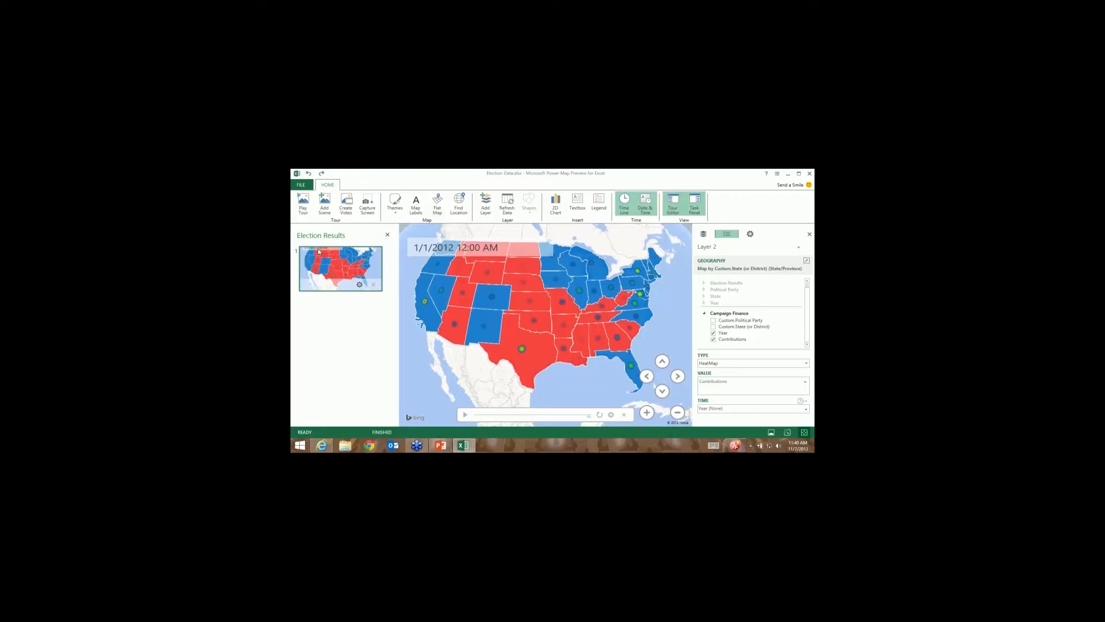
Rename the first scene 'Total US', set its duration to 15 seconds, and frame the US.
left_click(360, 284)
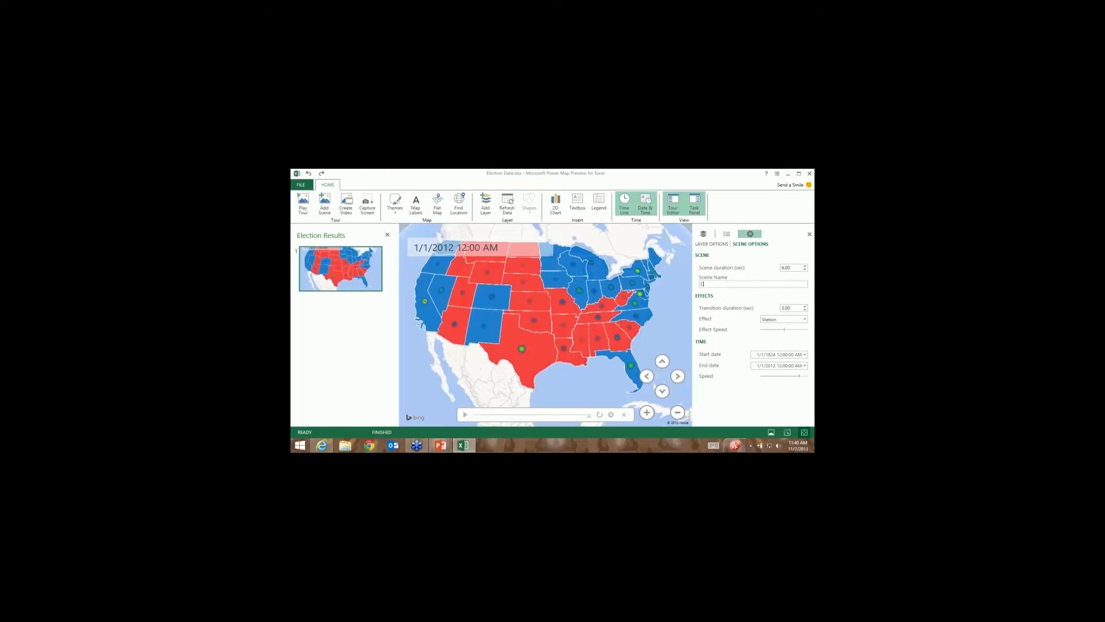
key("BackSpace")
key("BackSpace")
type("US Vie")
key("BackSpace")
type("Total")
left_click(784, 268)
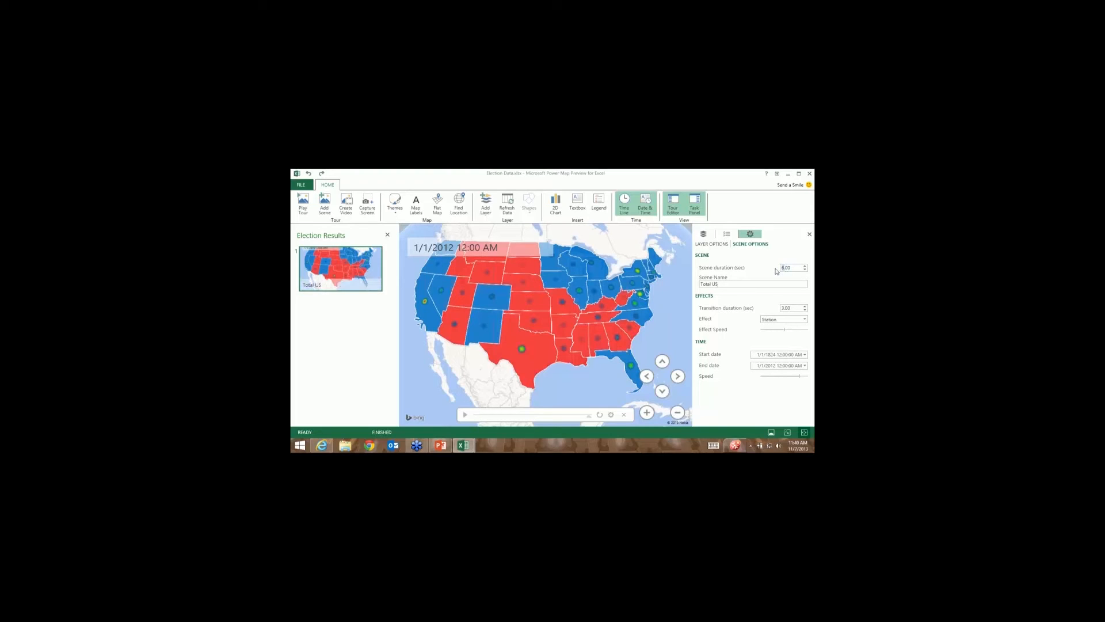
type("15")
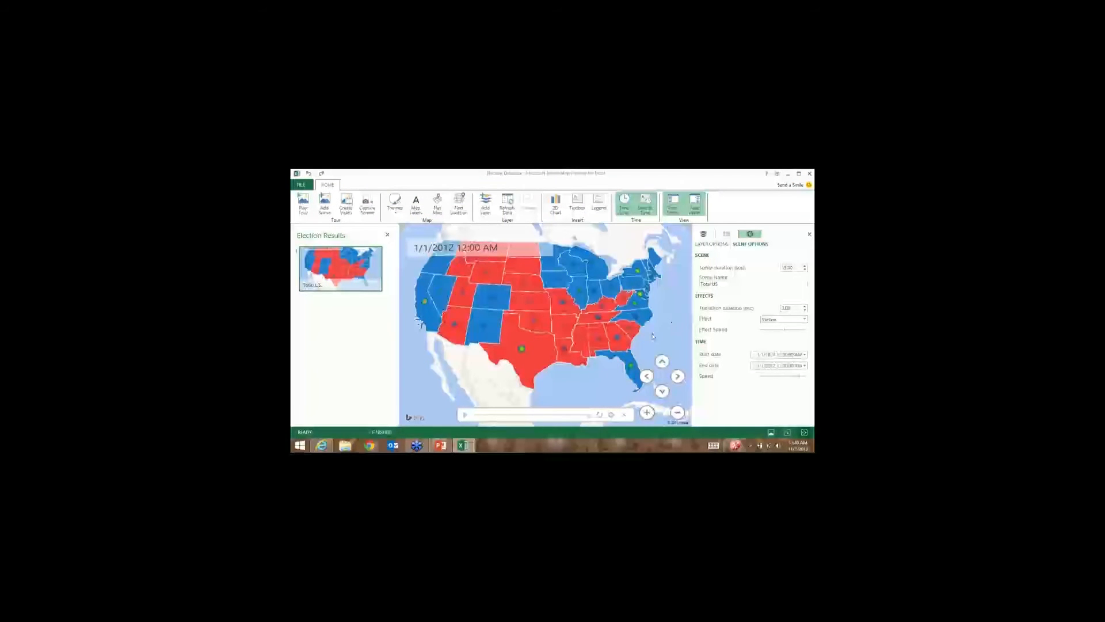
left_click_drag(652, 333, 679, 322)
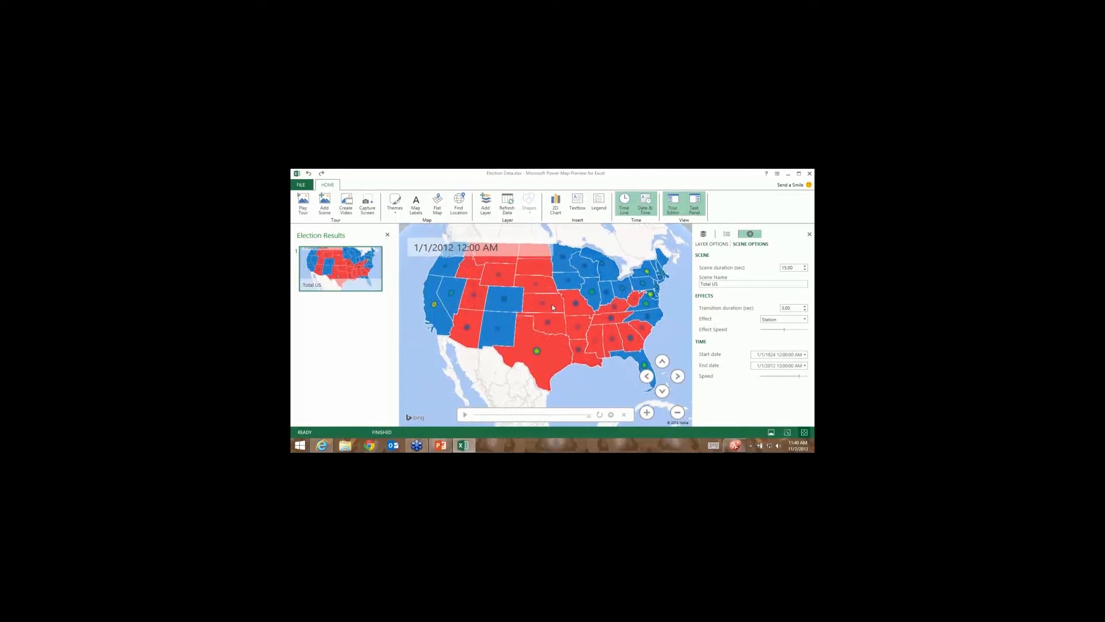
Add a second scene zoomed into the northeastern states, named 'Northeast Election Results'.
left_click(325, 203)
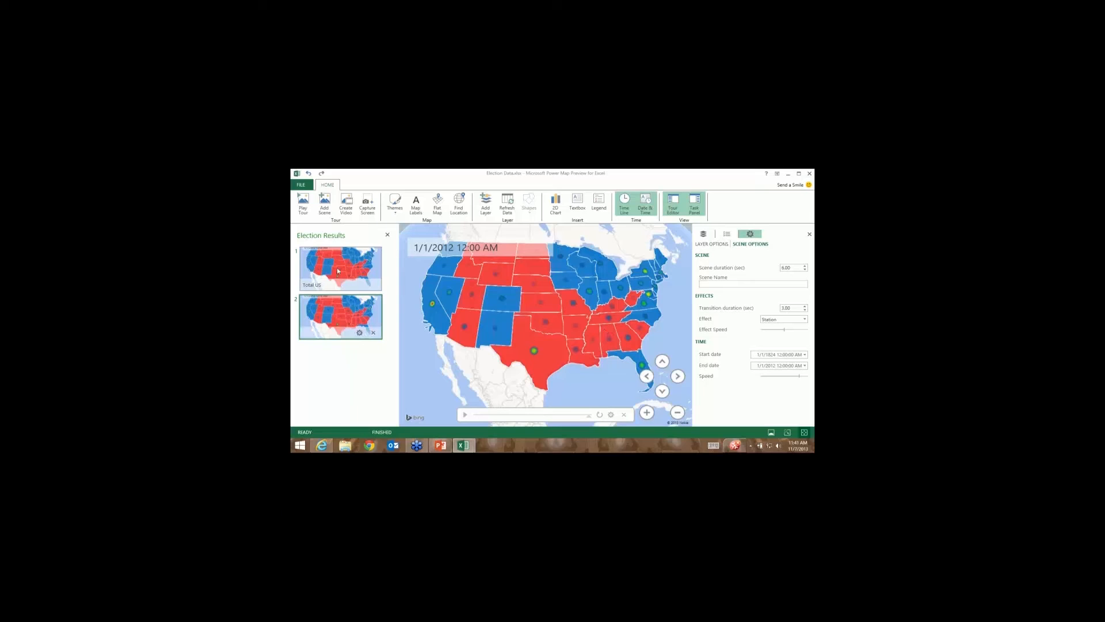
mouse_move(340, 281)
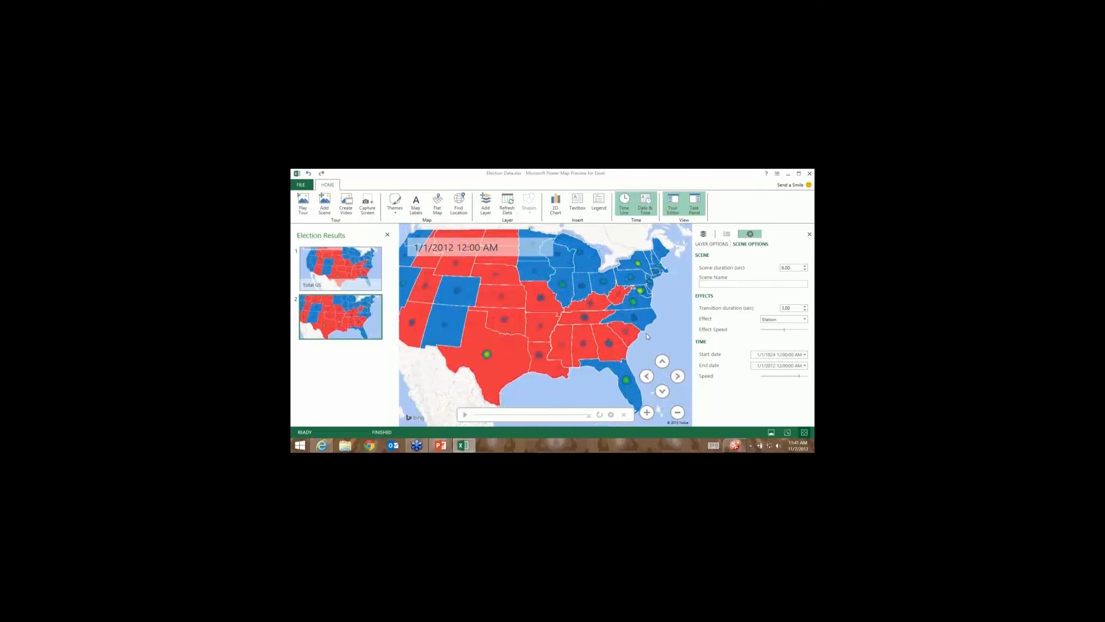
scroll(647, 325, "up", 3)
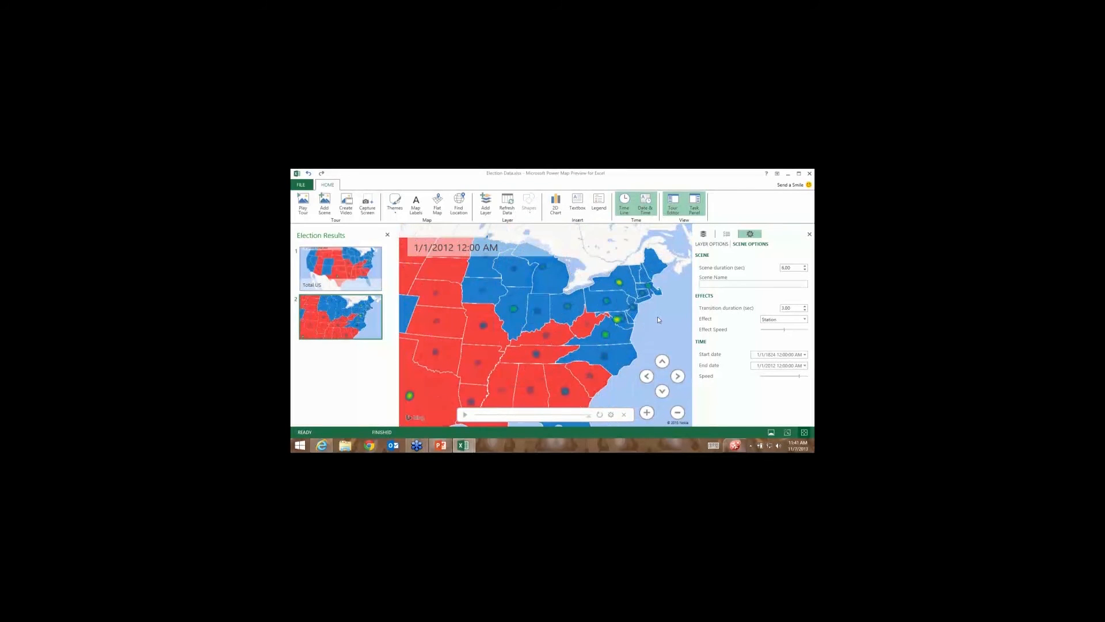
scroll(657, 316, "up", 2)
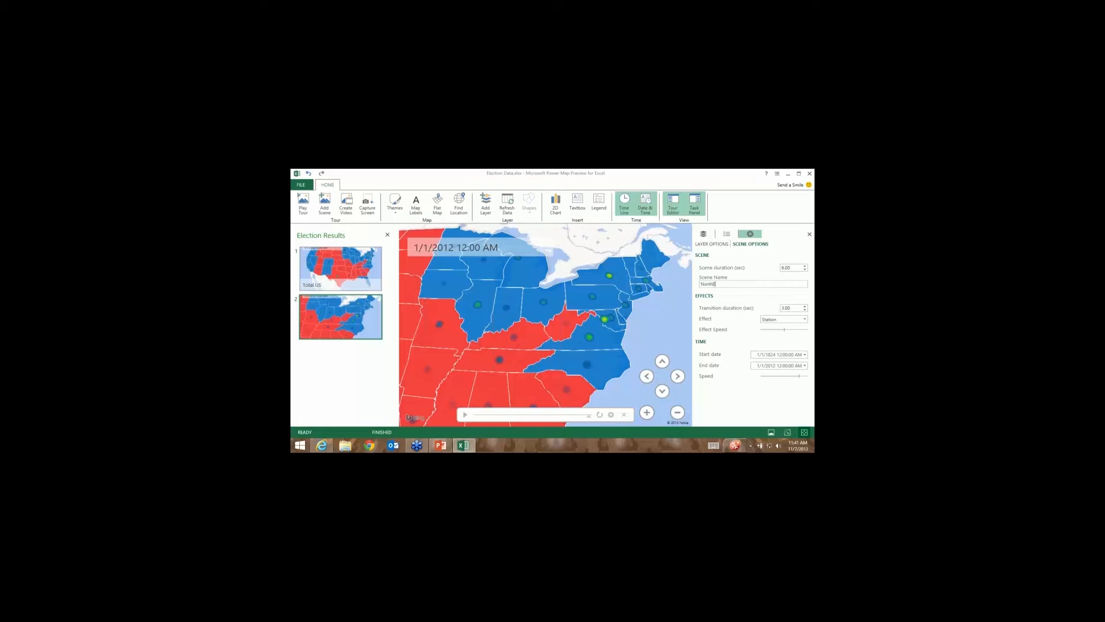
type("ast Election Results")
Confirm the Northeast Election Results name, preview the scene, then name the third scene 'West Election Results'.
left_click(645, 327)
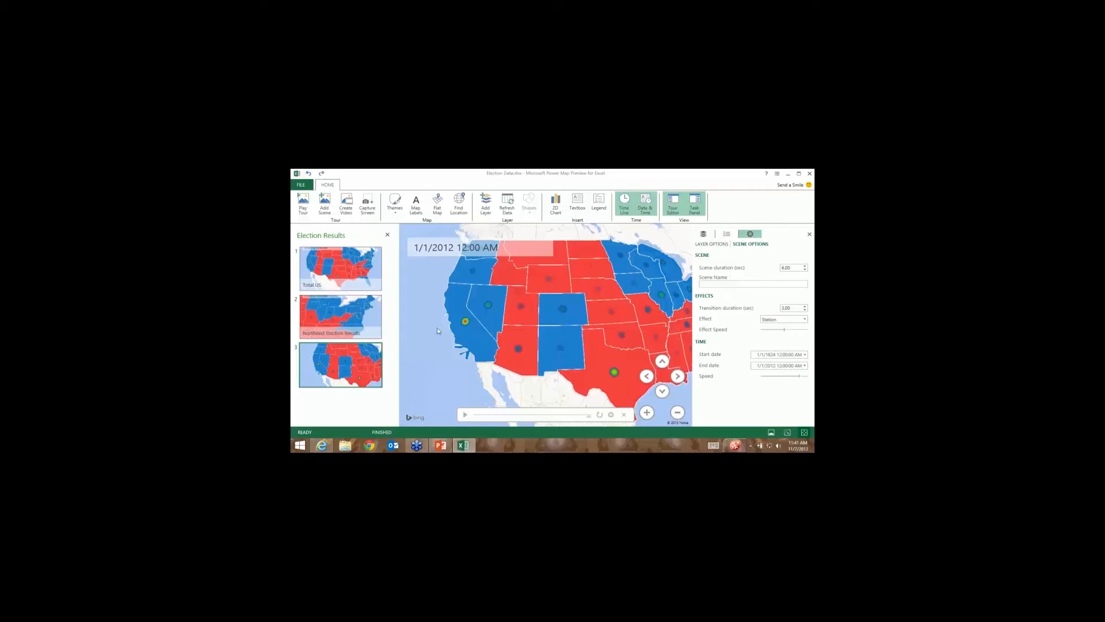
left_click(465, 415)
left_click(748, 284)
type("West Election Results")
Set the West scene's start date to September 1850, preview it, then play the tour full screen.
left_click(804, 356)
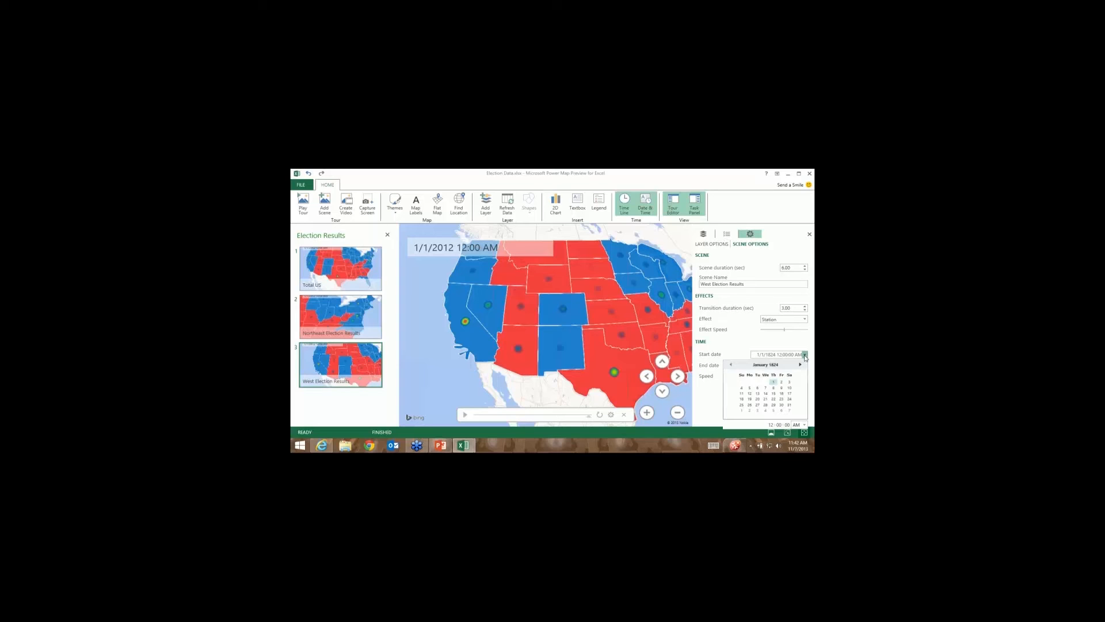
left_click(767, 366)
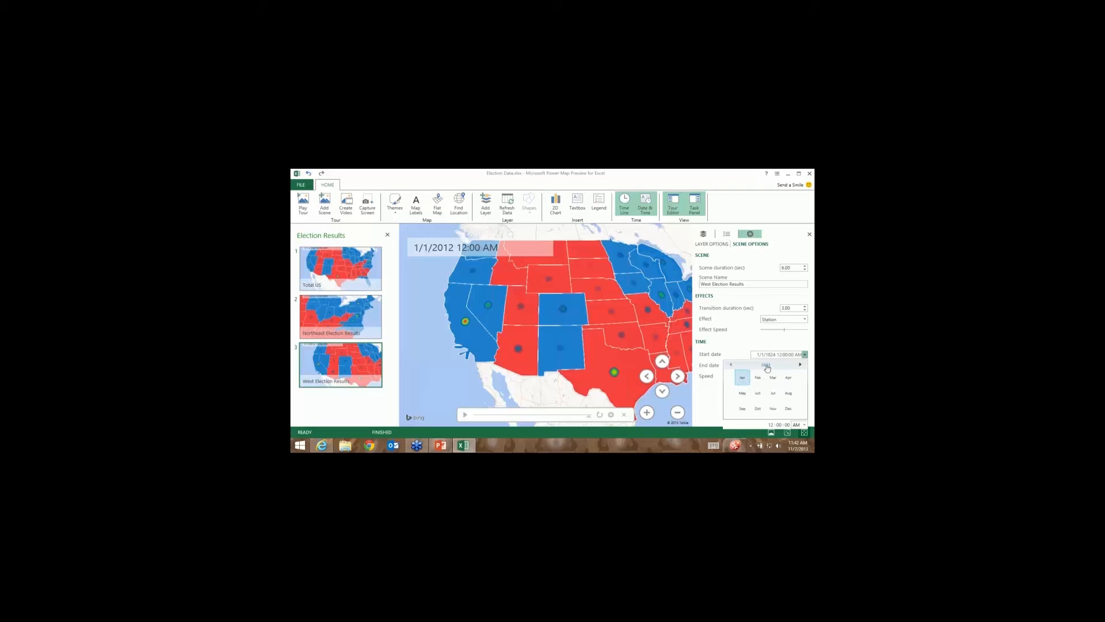
left_click(765, 365)
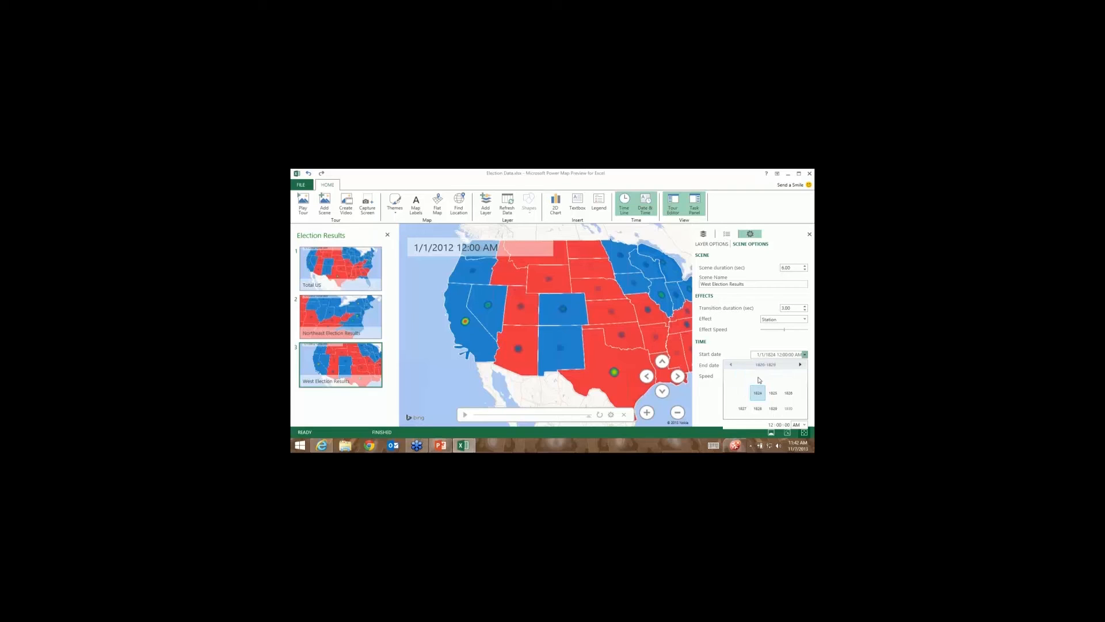
left_click(800, 366)
left_click(800, 367)
left_click(788, 410)
left_click(747, 407)
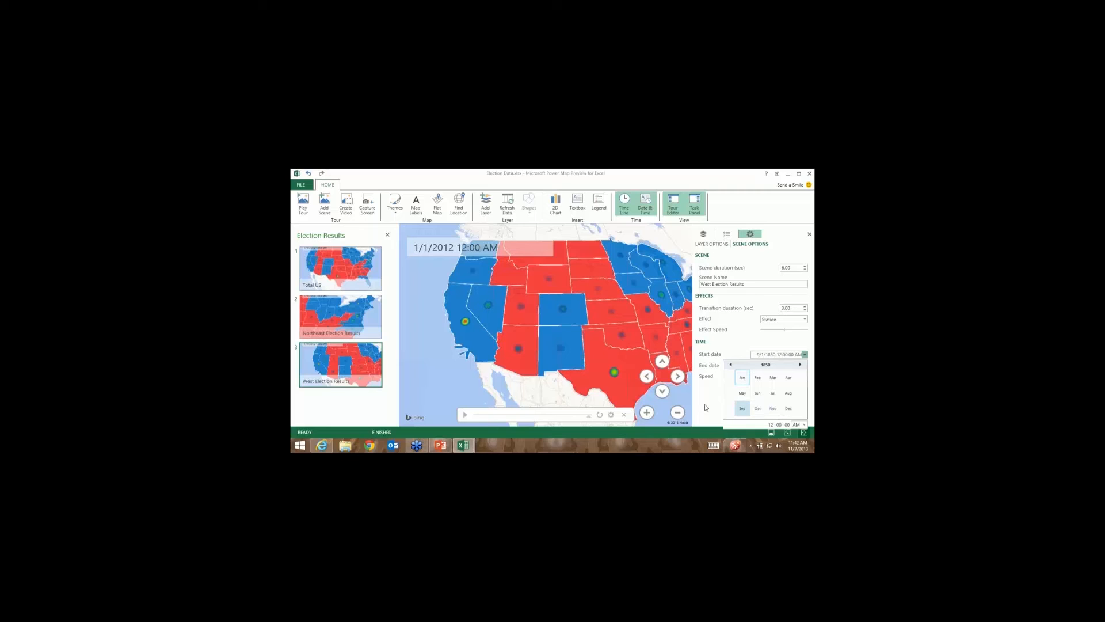
left_click(466, 414)
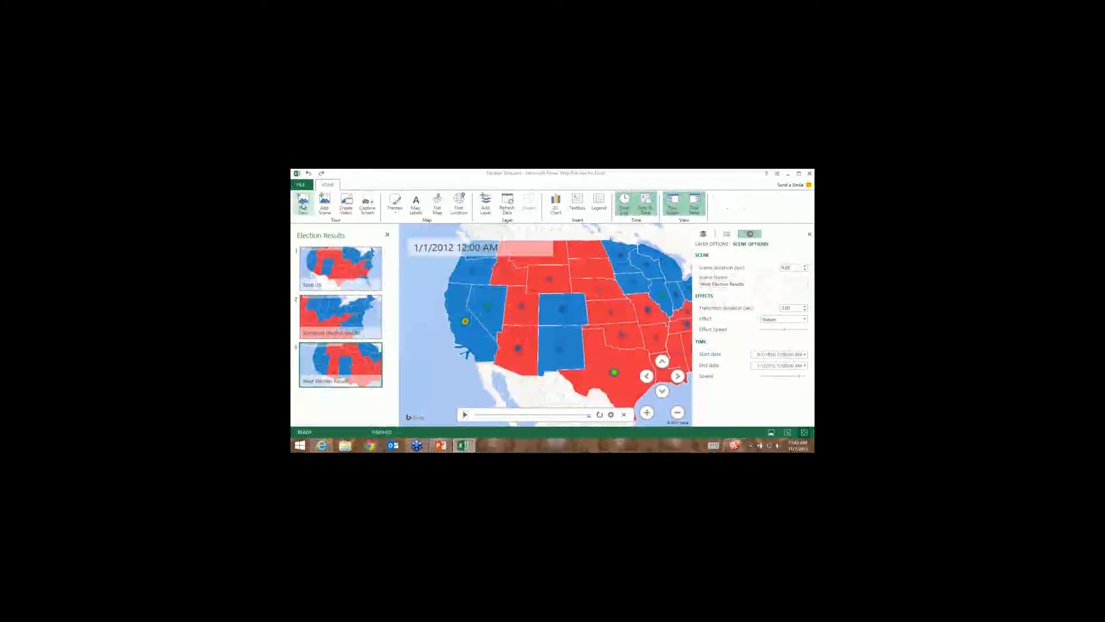
left_click(303, 201)
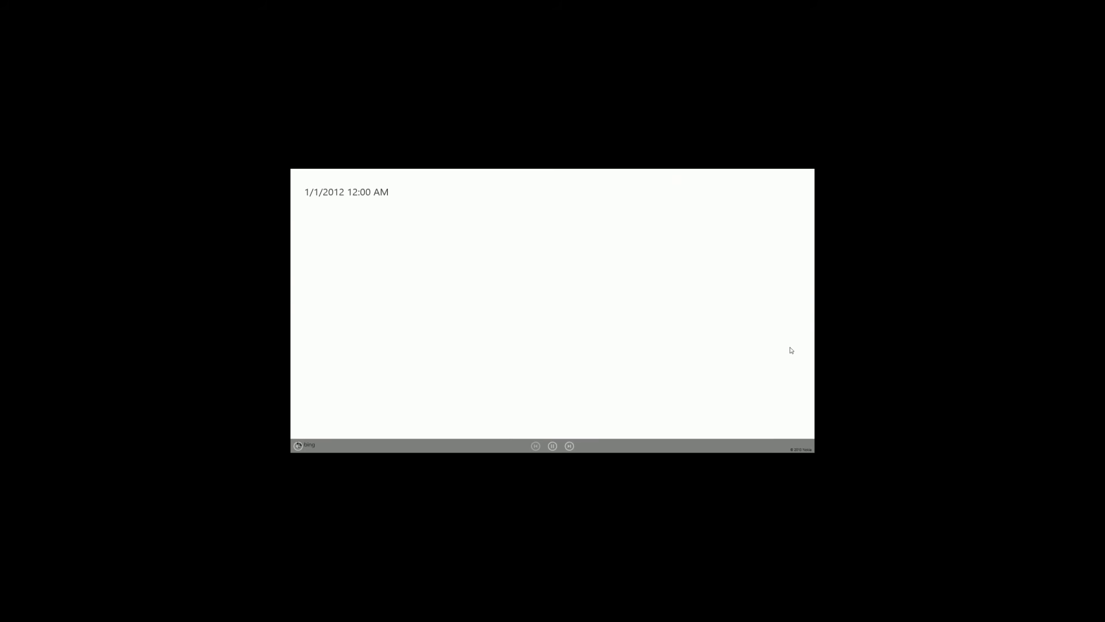
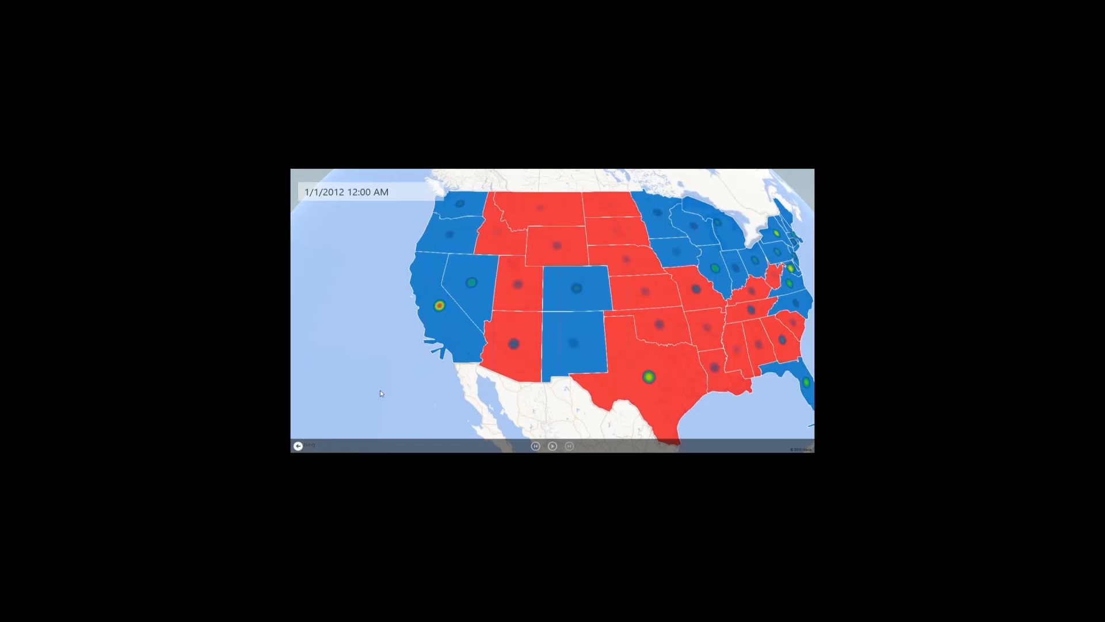
Leave tour playback, select the Total US scene, and show the map theme choices.
left_click(298, 446)
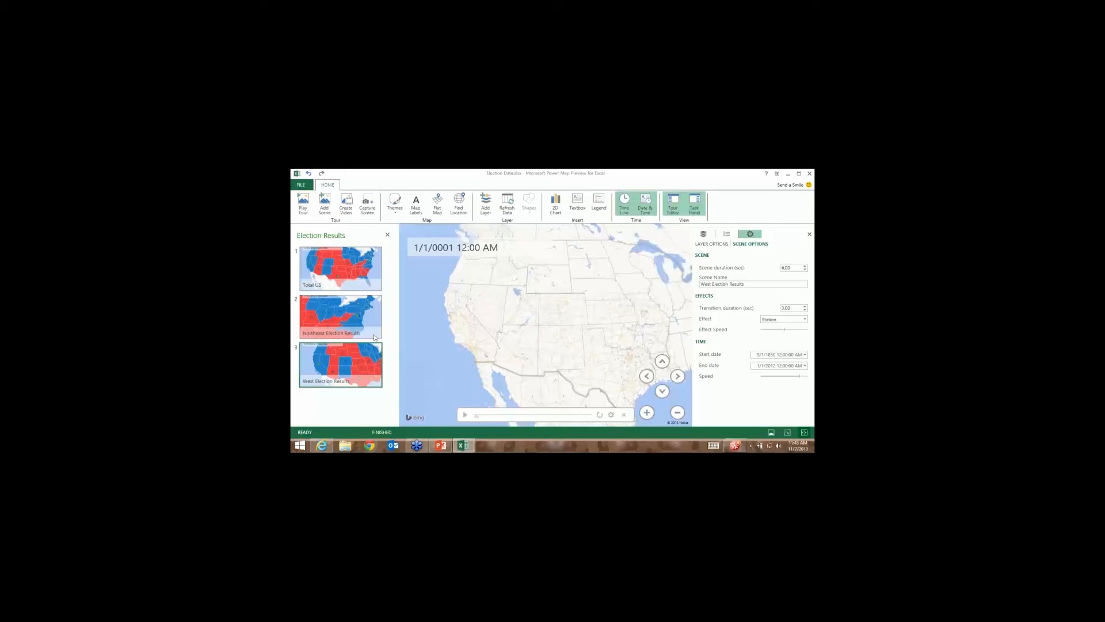
left_click(359, 269)
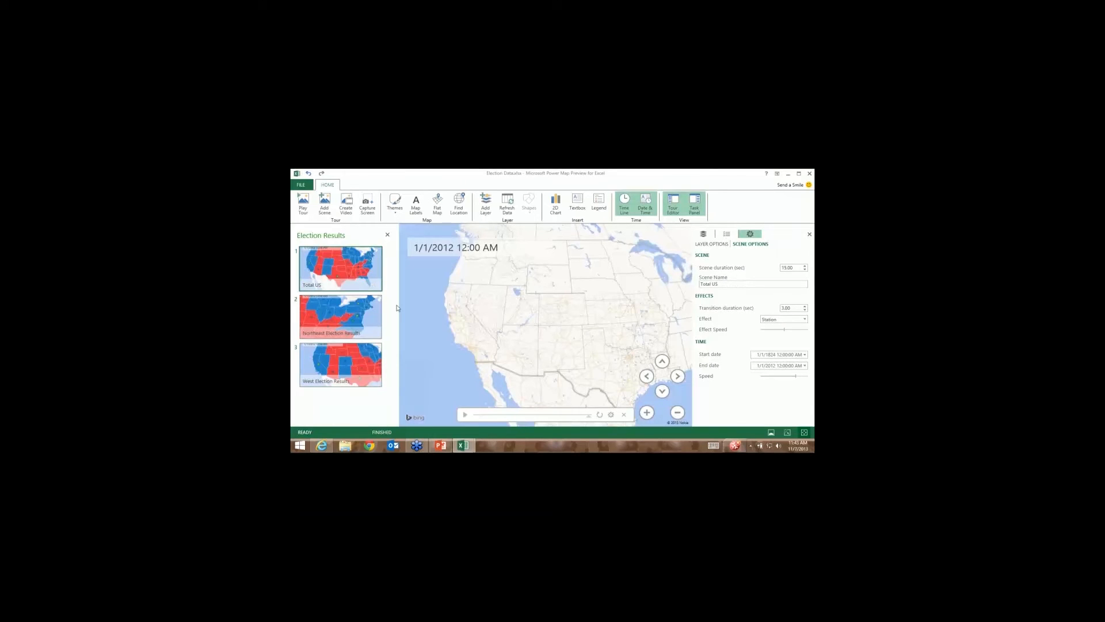
left_click(393, 212)
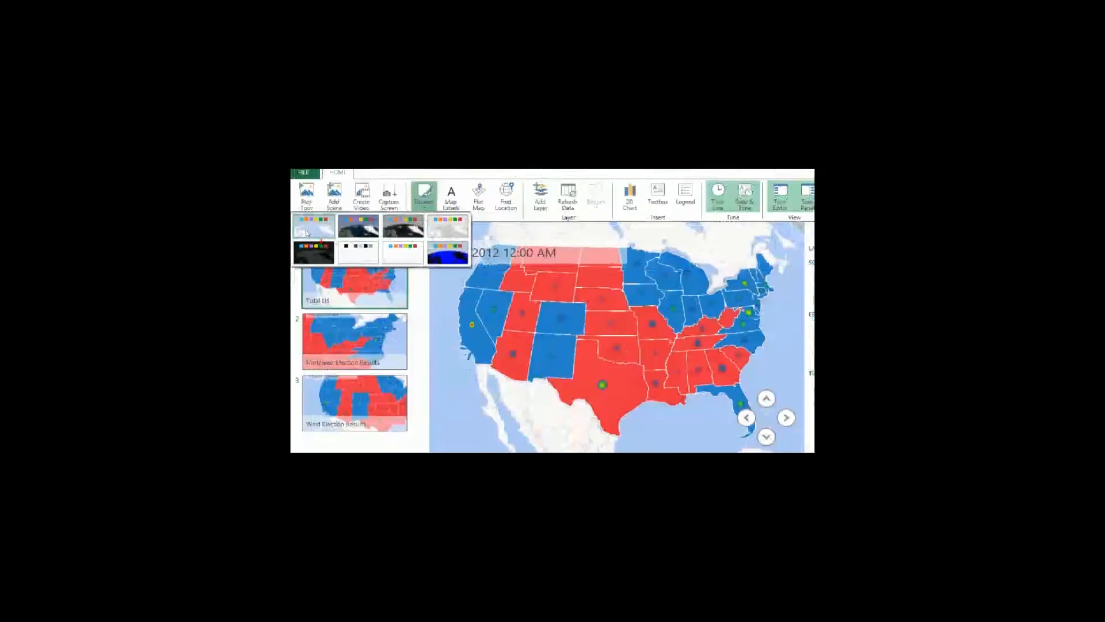
Try the grey and blue map themes on the Total US scene, then tilt the view downward.
left_click(395, 210)
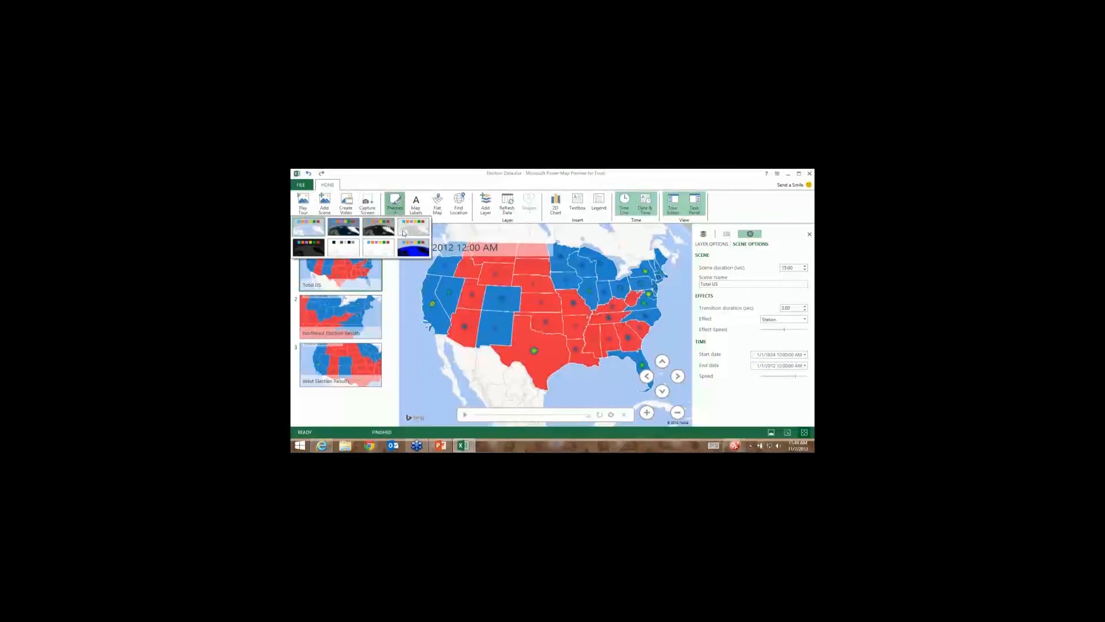
left_click(384, 232)
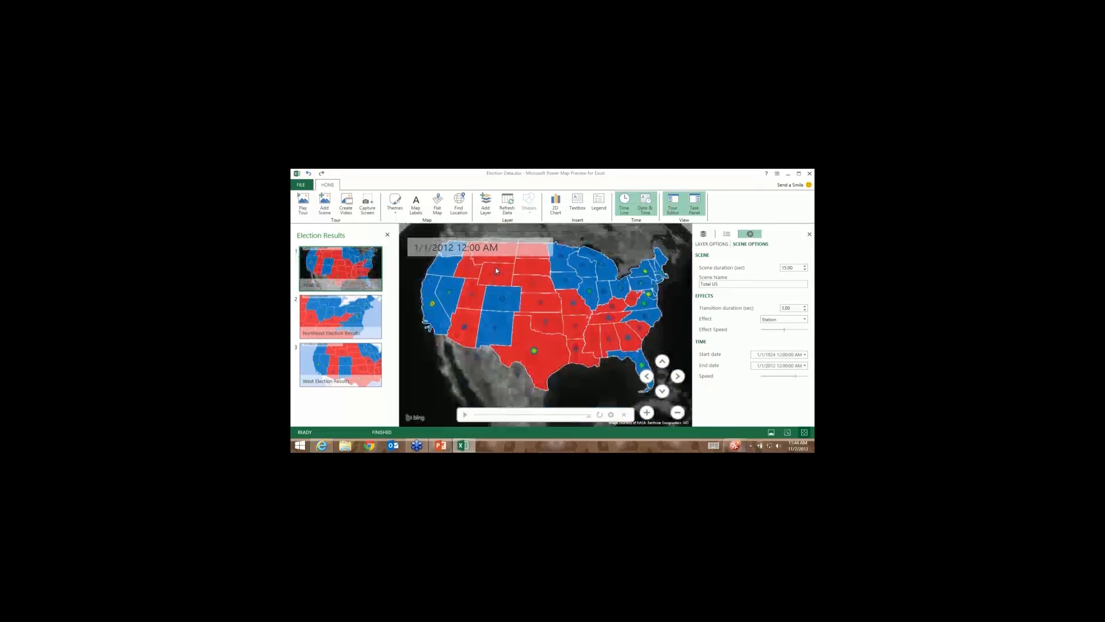
left_click(395, 204)
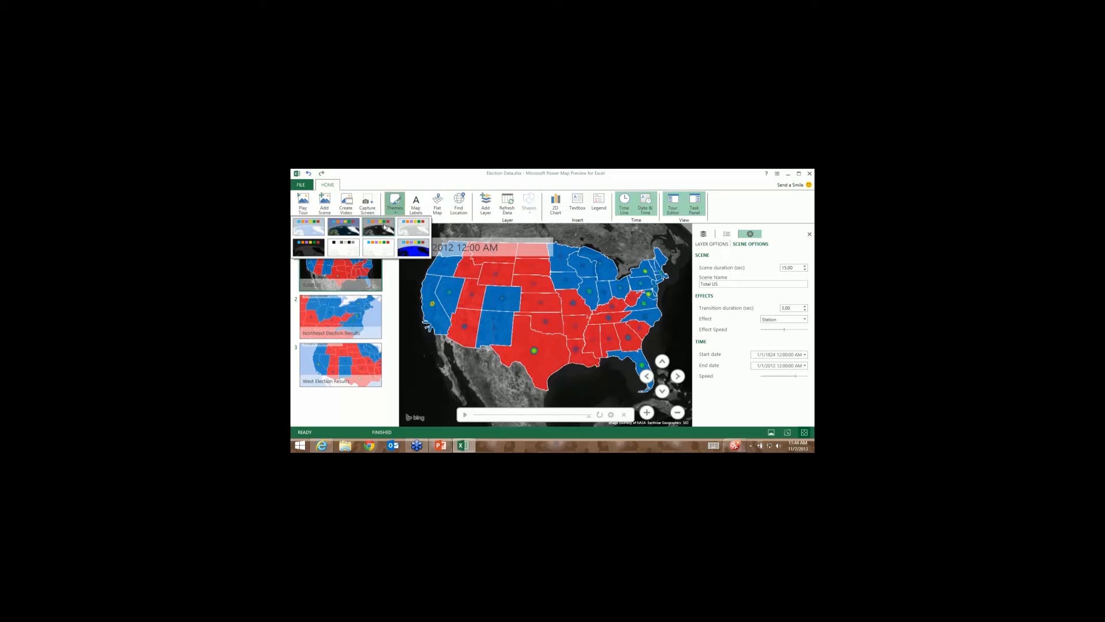
left_click(408, 252)
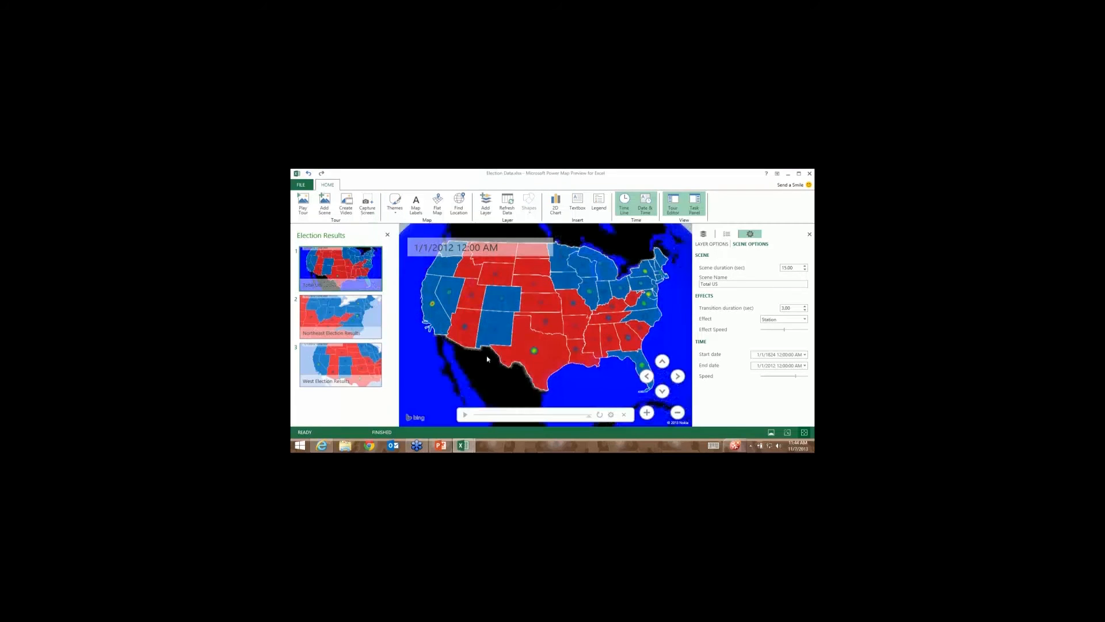
left_click(662, 391)
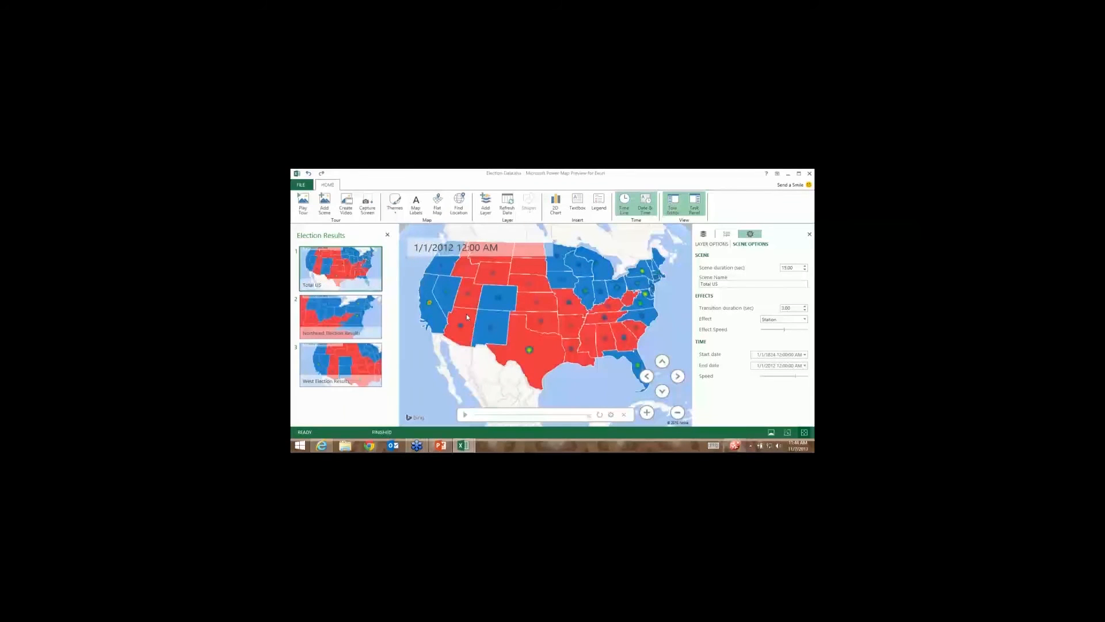
Turn on map place-name labels, reload scene 1, then zoom and pan the US map.
left_click(417, 207)
left_click(364, 258)
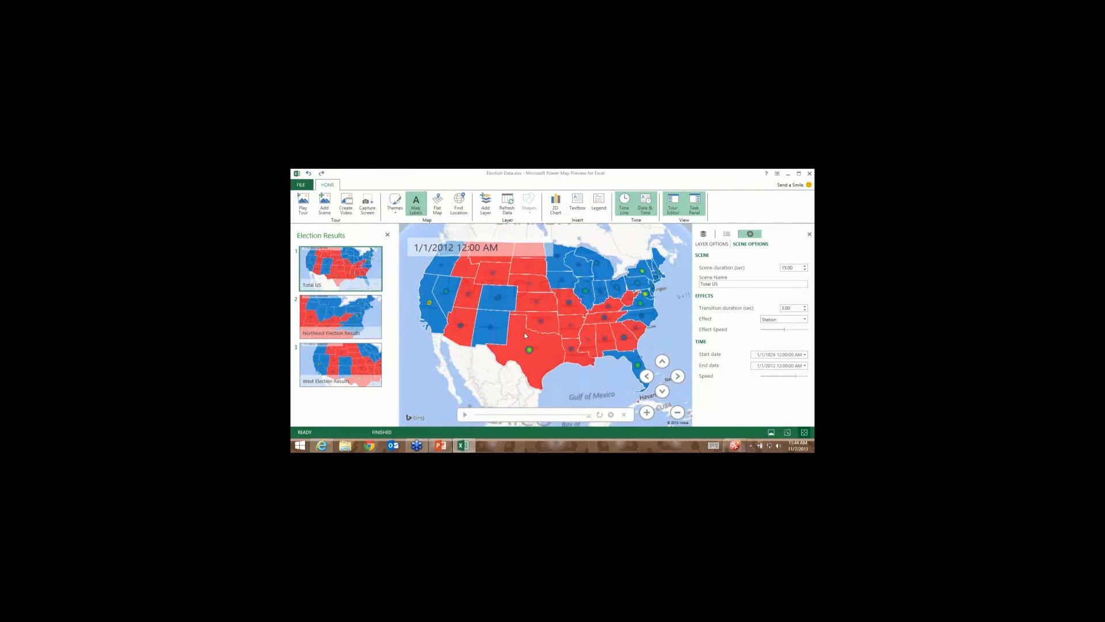
mouse_move(524, 336)
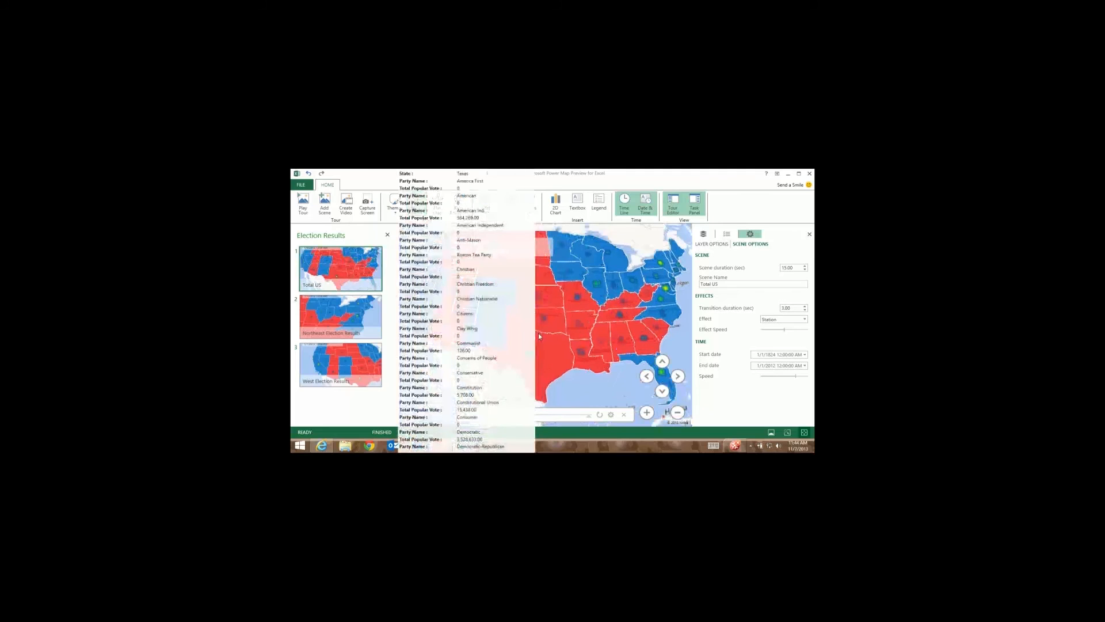
scroll(538, 333, "up", 5)
scroll(583, 356, "up", 3)
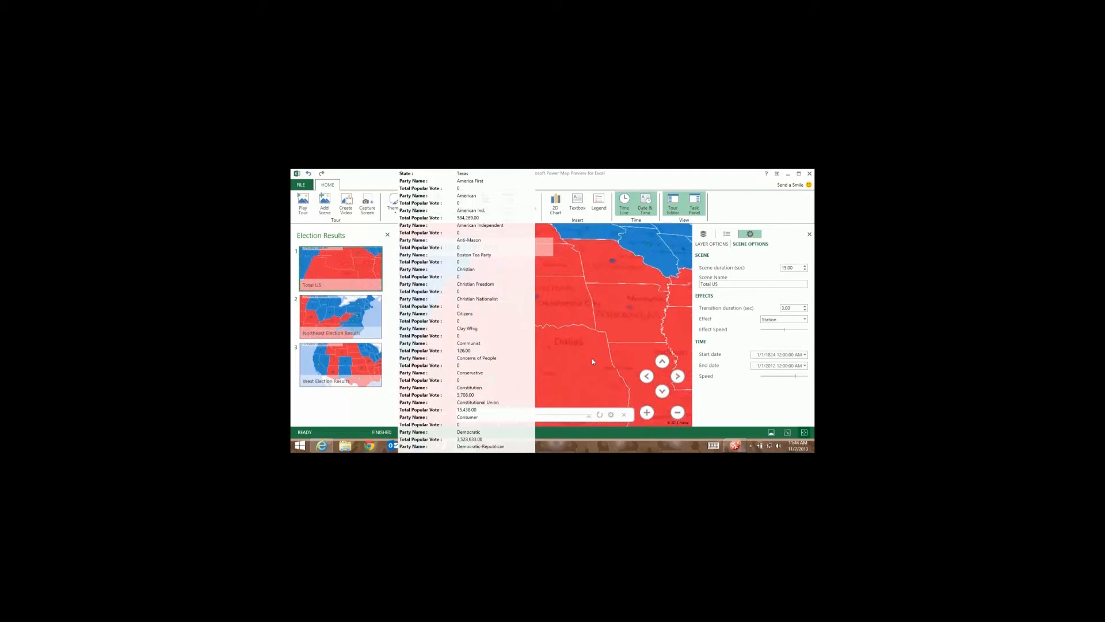
scroll(592, 362, "up", 3)
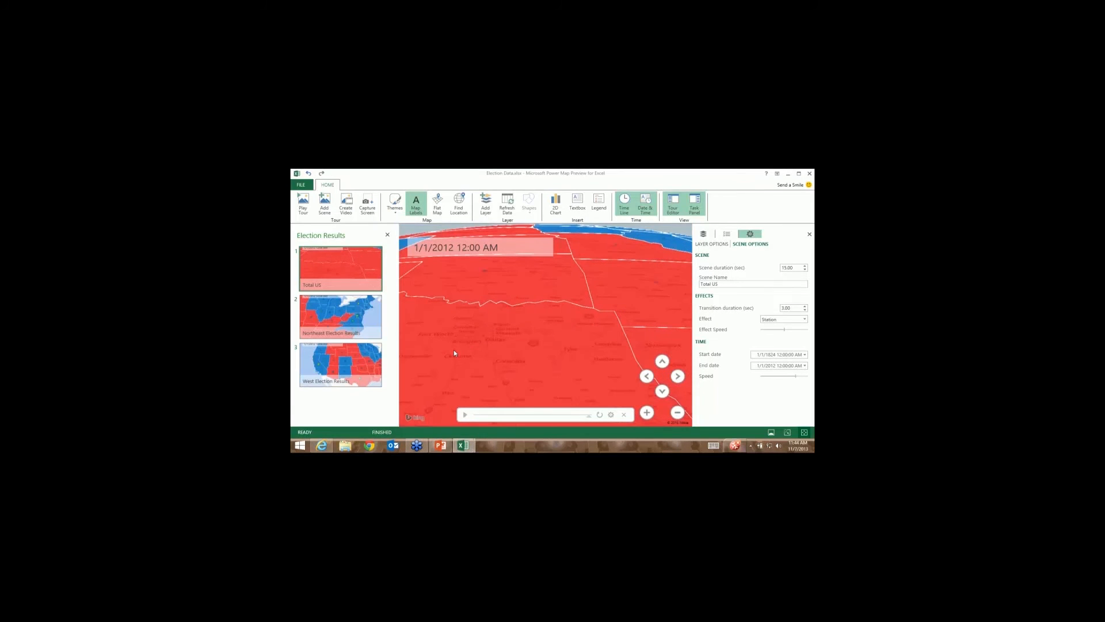
scroll(454, 352, "down", 10)
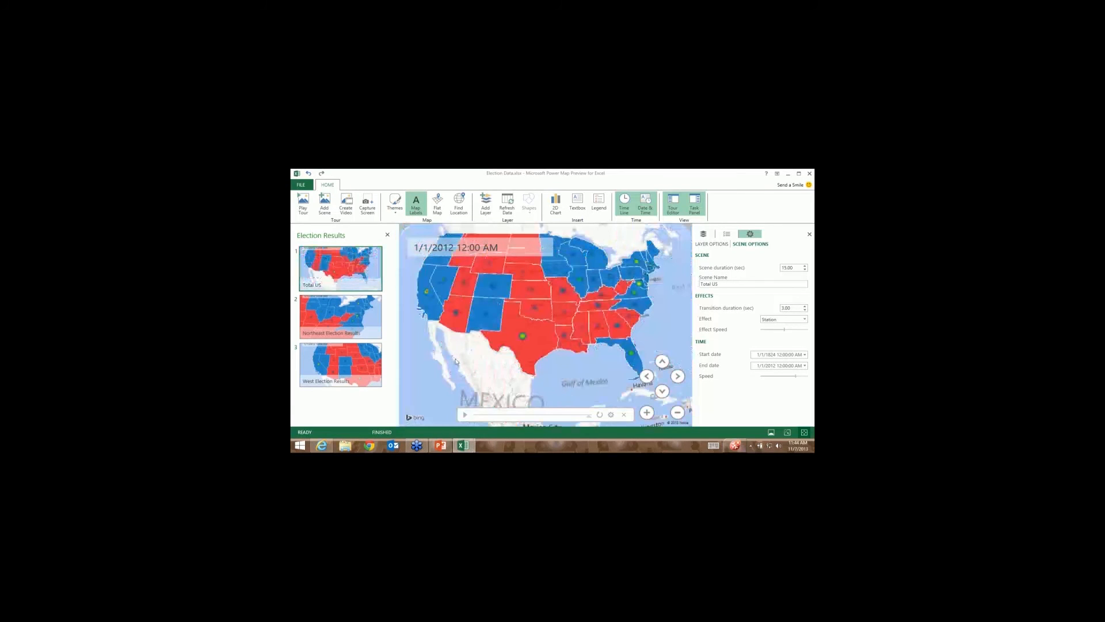
scroll(455, 362, "up", 3)
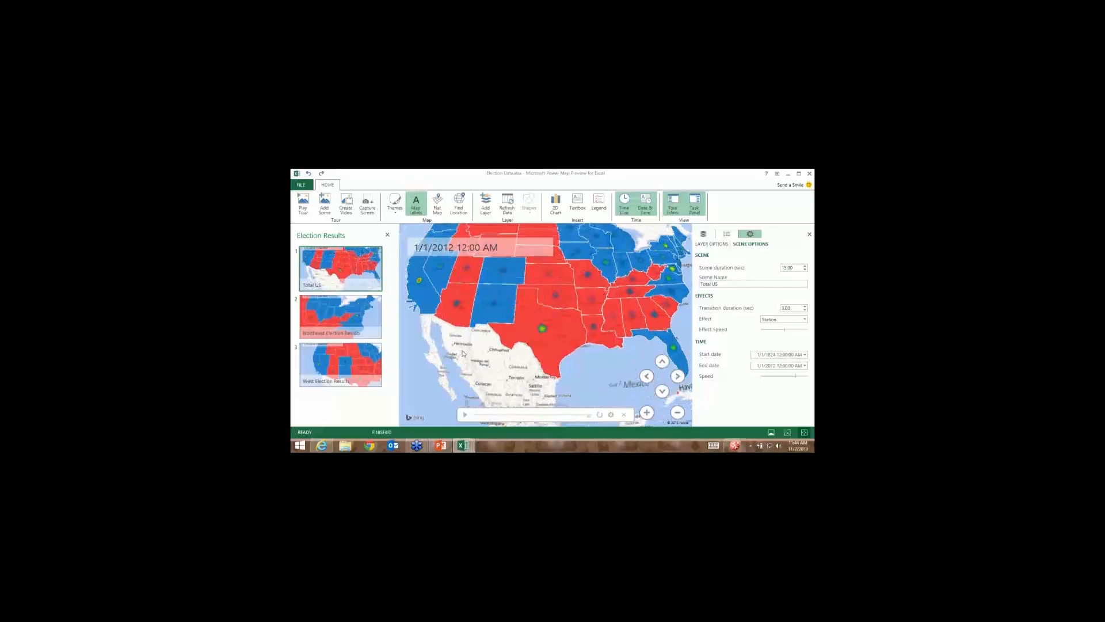
left_click_drag(543, 357, 519, 385)
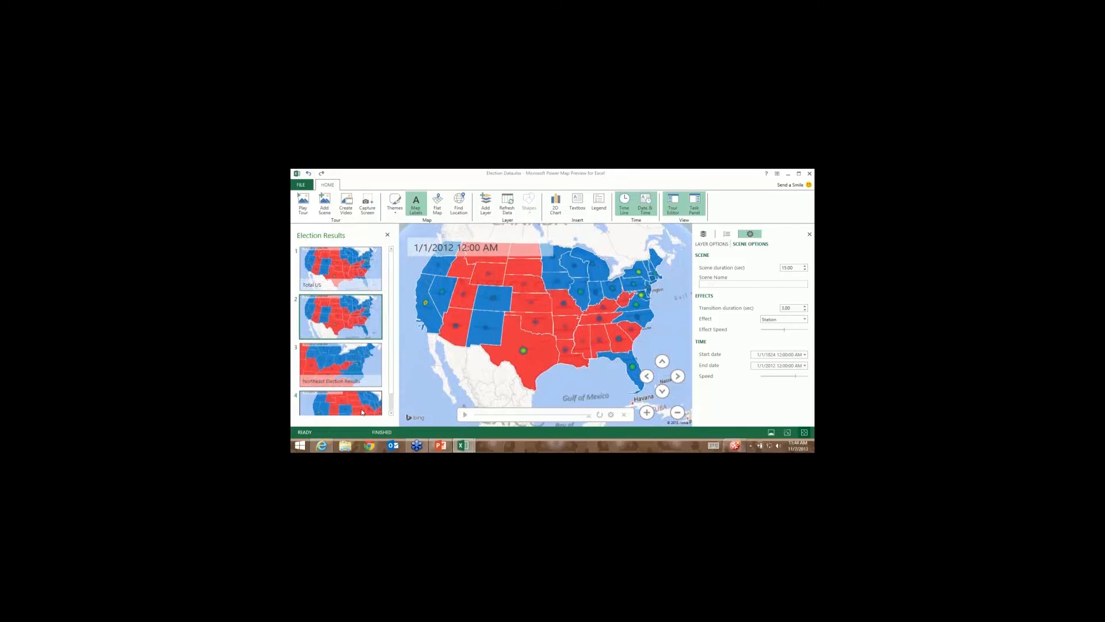
In the West Election Results scene, search for Chicago with Find Location, then dismiss the search.
left_click(362, 411)
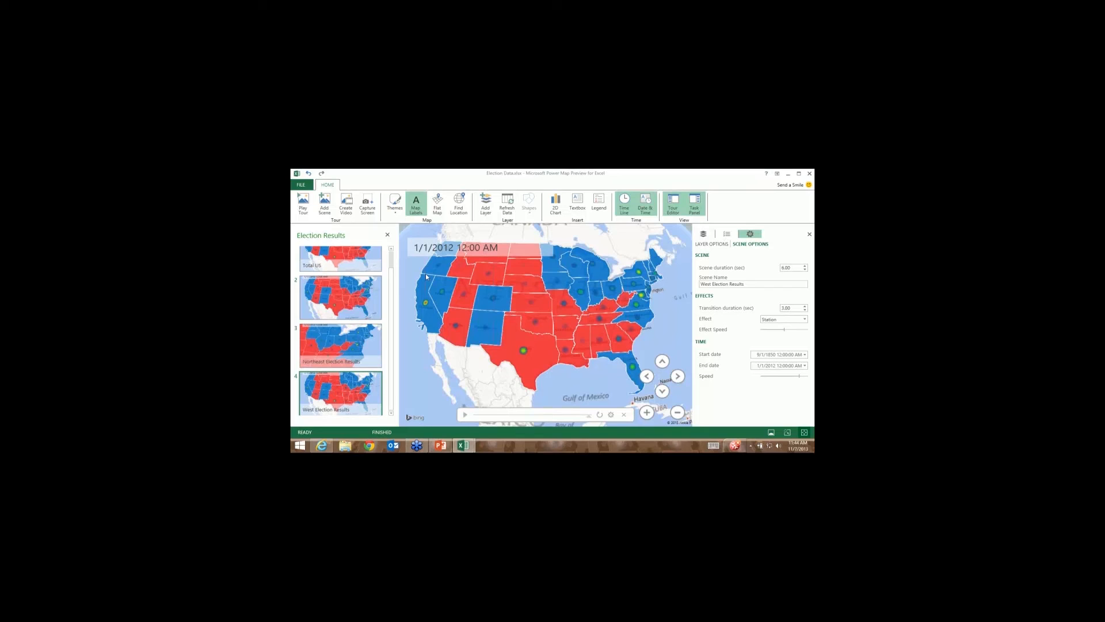
left_click(459, 210)
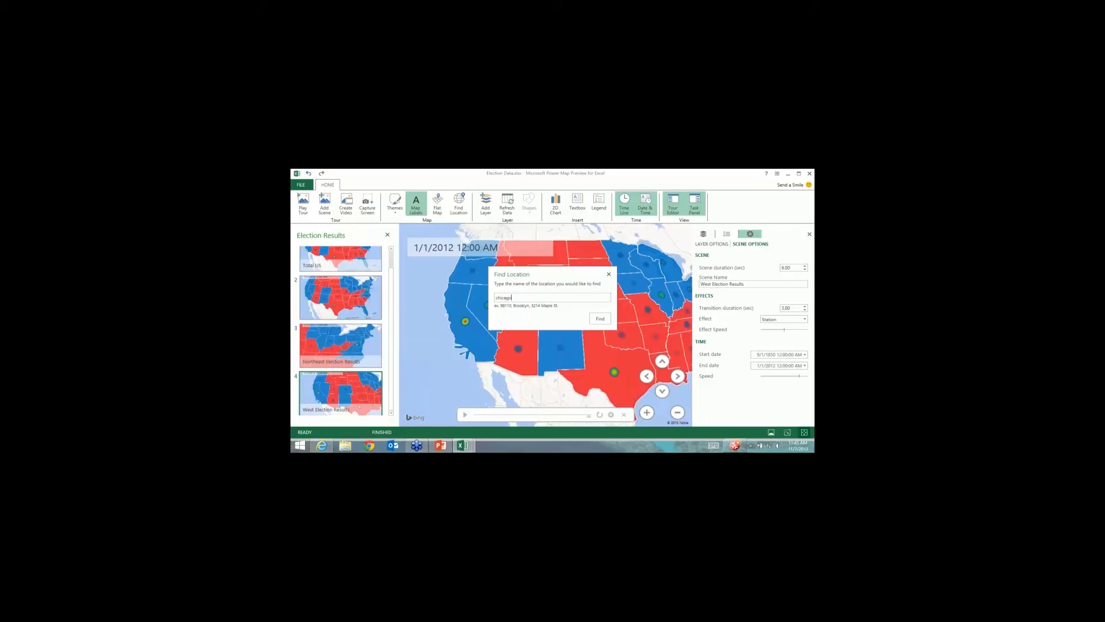
key("Return")
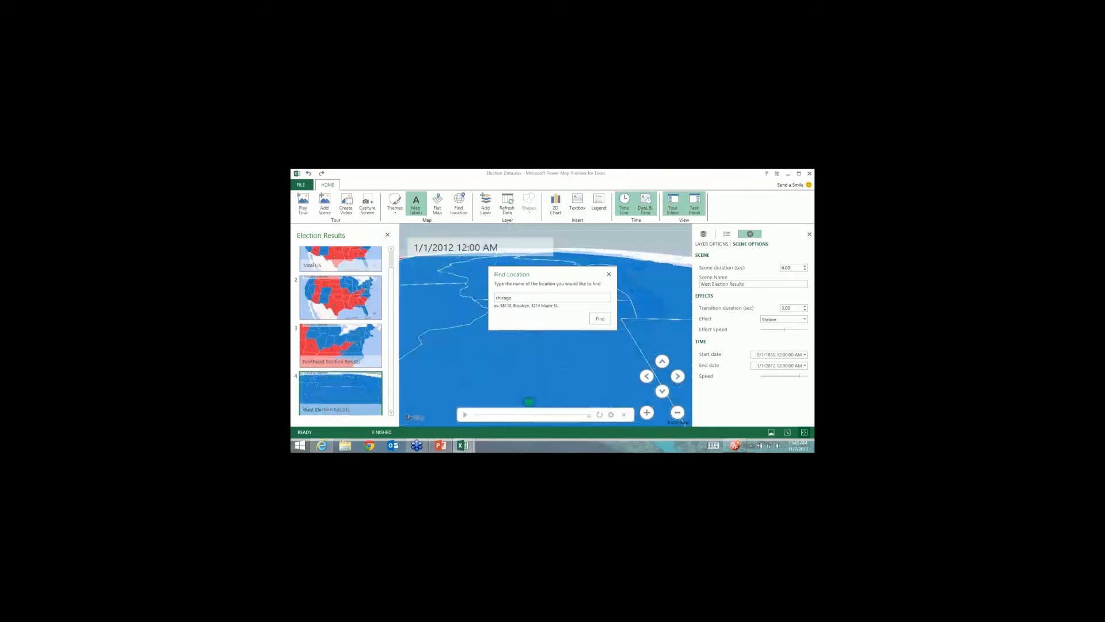
left_click(608, 274)
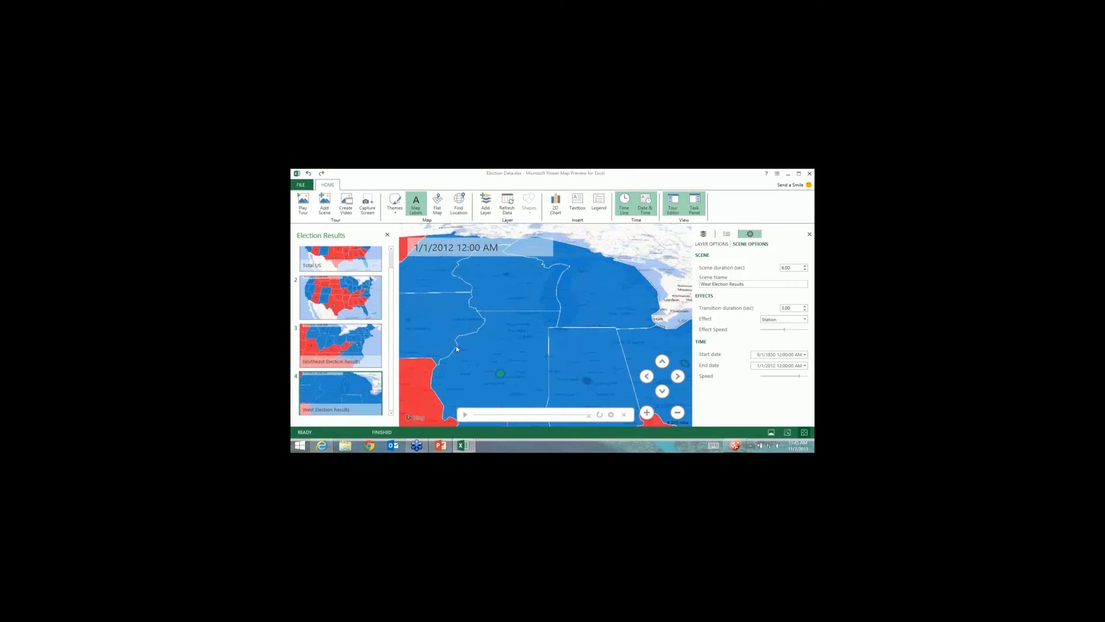
Zoom and pan the West scene to frame the continental US map.
scroll(456, 346, "down", 5)
scroll(497, 228, "up", 3)
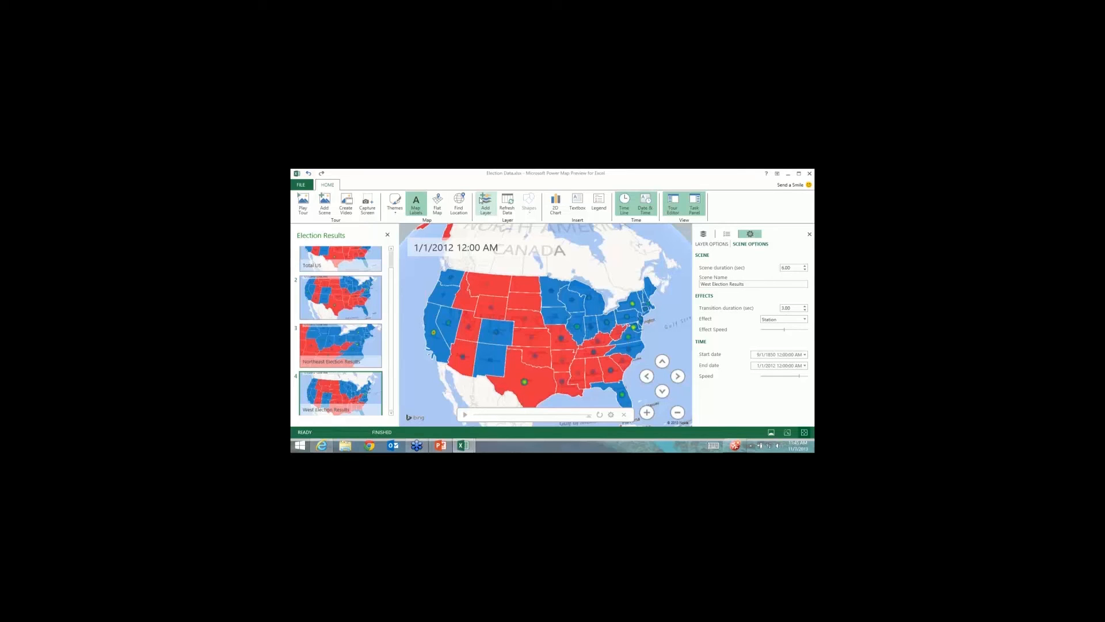
mouse_move(365, 291)
left_click_drag(423, 357, 417, 332)
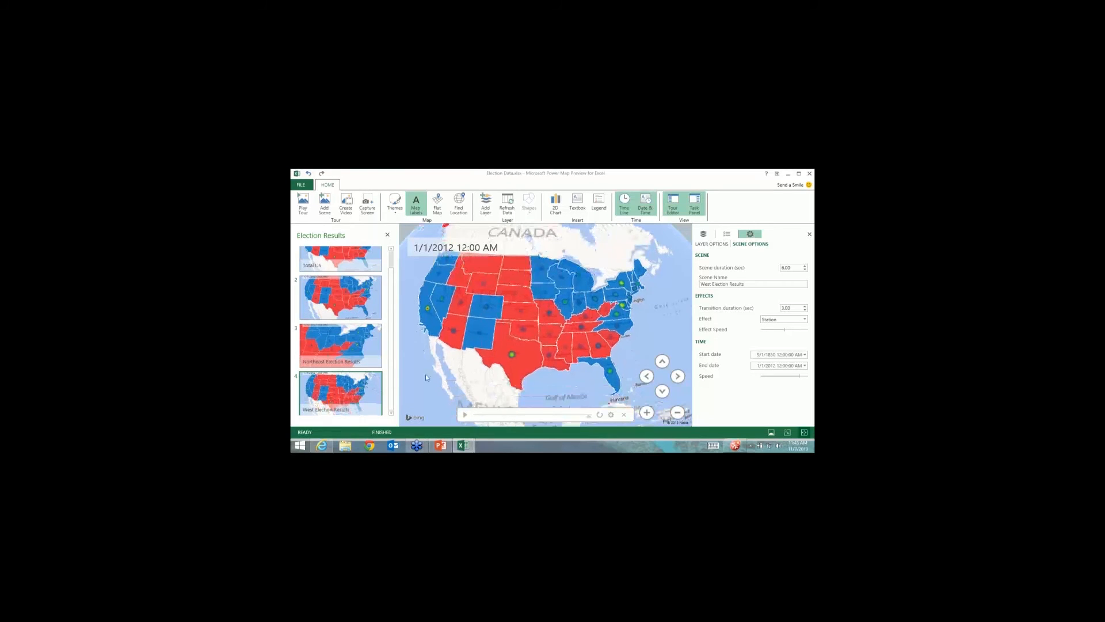
mouse_move(356, 388)
mouse_move(374, 316)
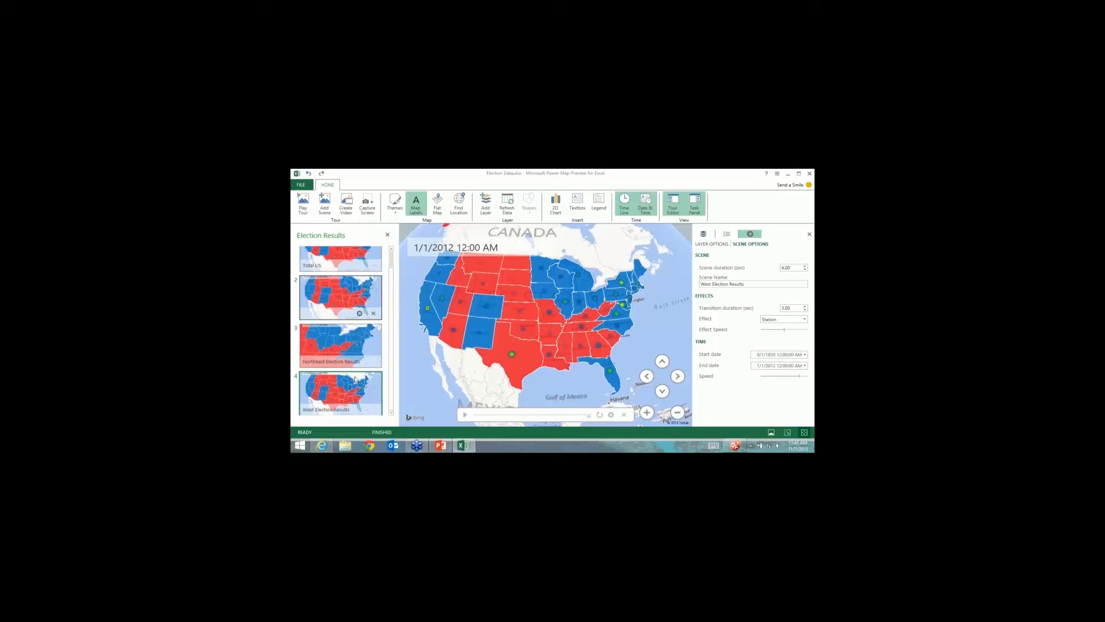
Delete the unnamed second scene and return to the West Election Results scene.
left_click(374, 313)
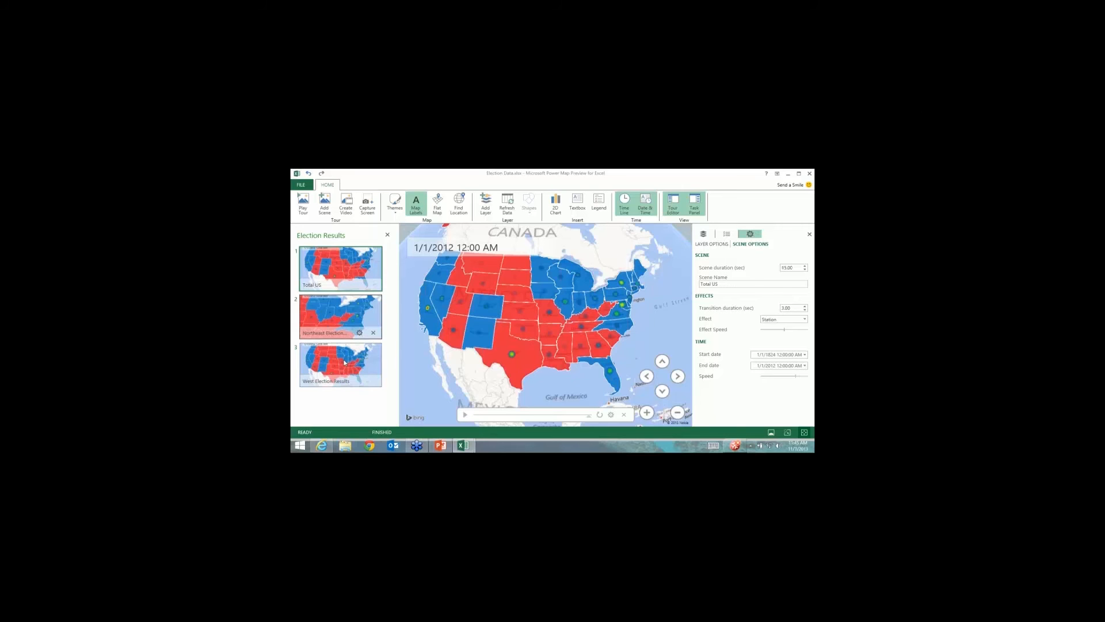
left_click(345, 362)
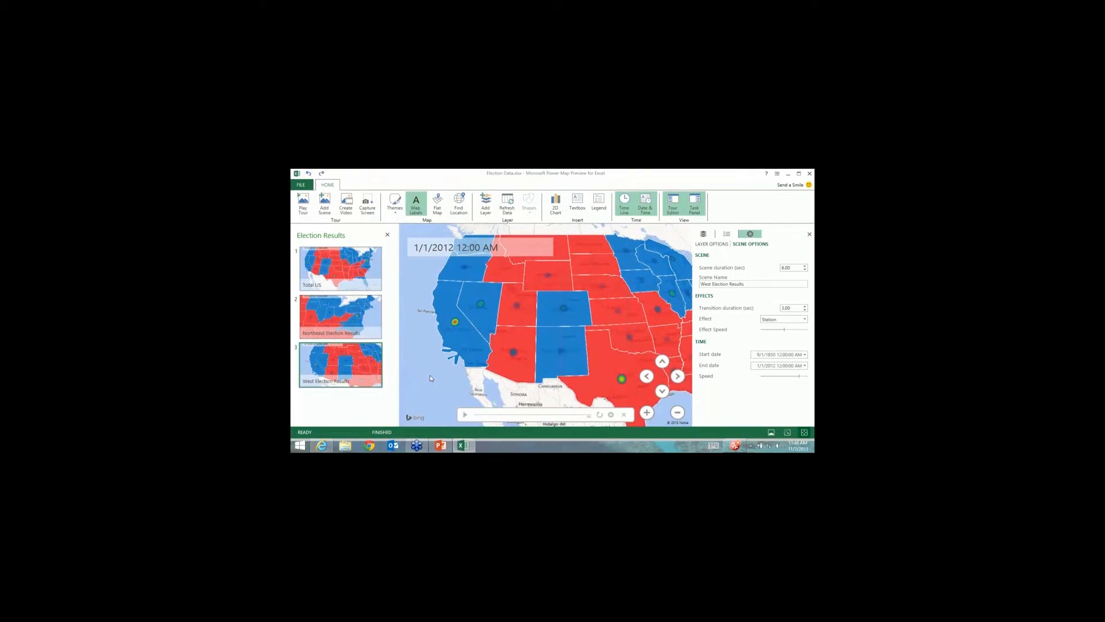
Add a 'Note to User' text box reading 'No election results before 1850', placed at lower left.
right_click(412, 279)
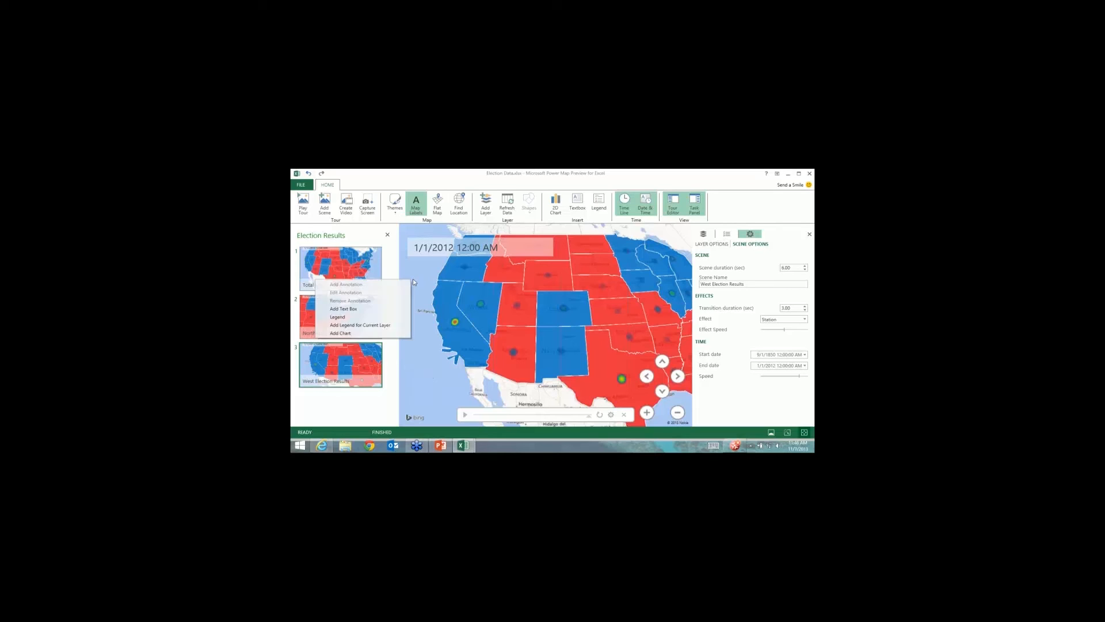
left_click(579, 210)
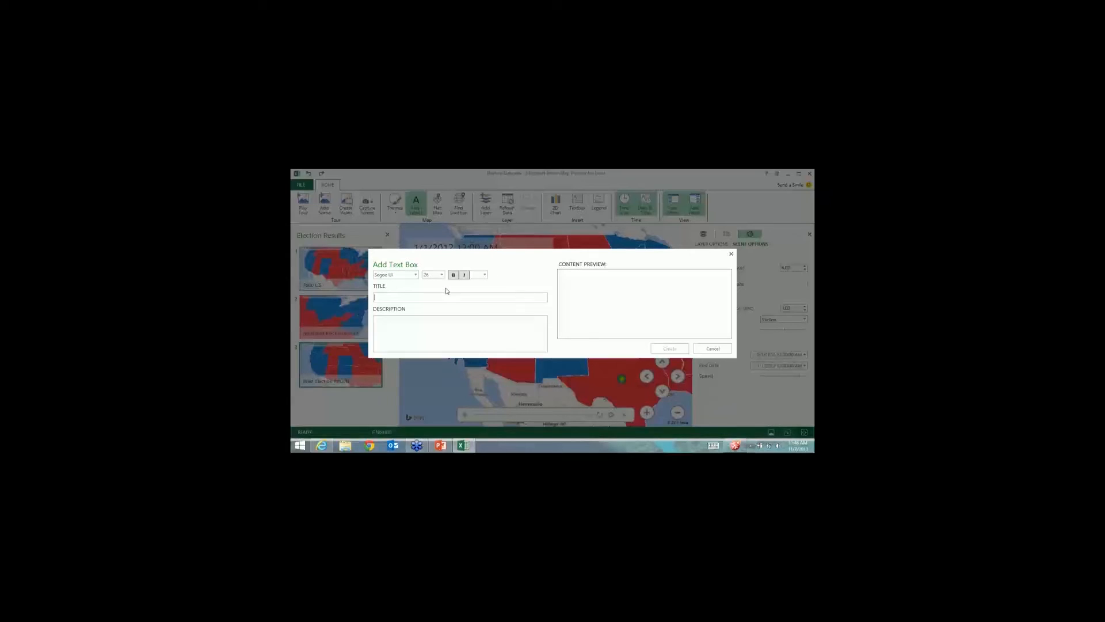
type("Note")
type(" to User No elec")
type("tion re")
type("sults bef")
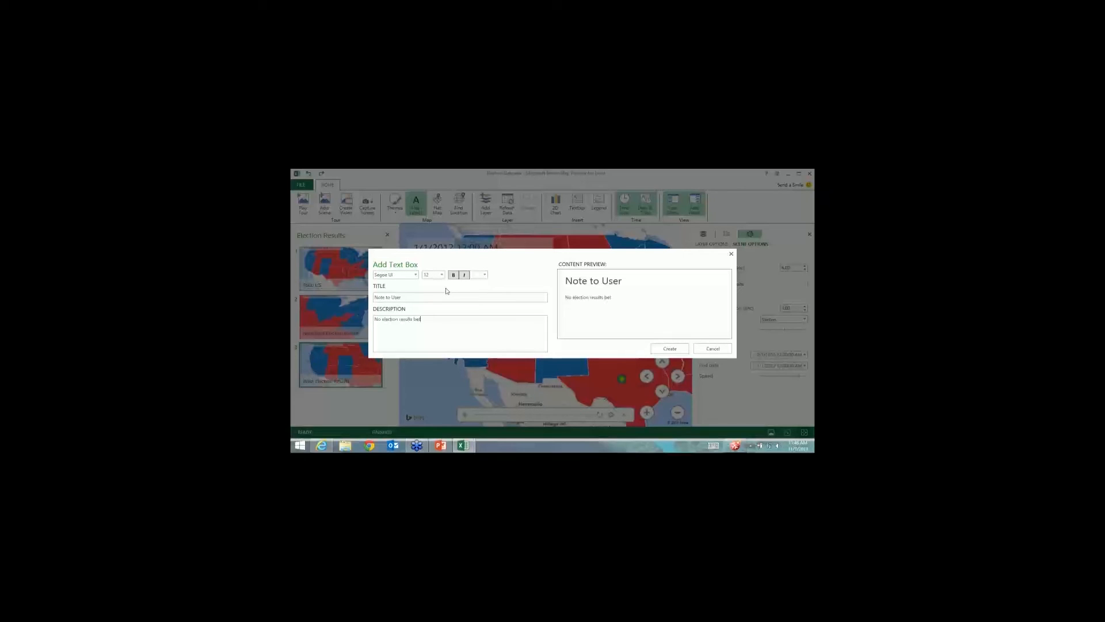
type("ore 1850")
left_click(670, 349)
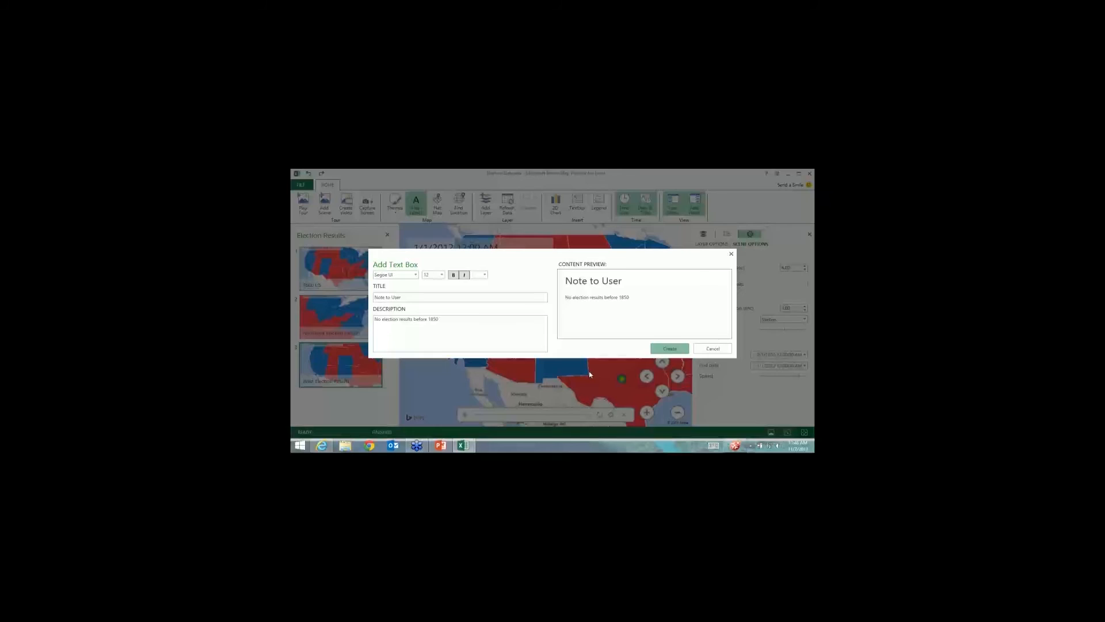
left_click_drag(515, 285, 451, 341)
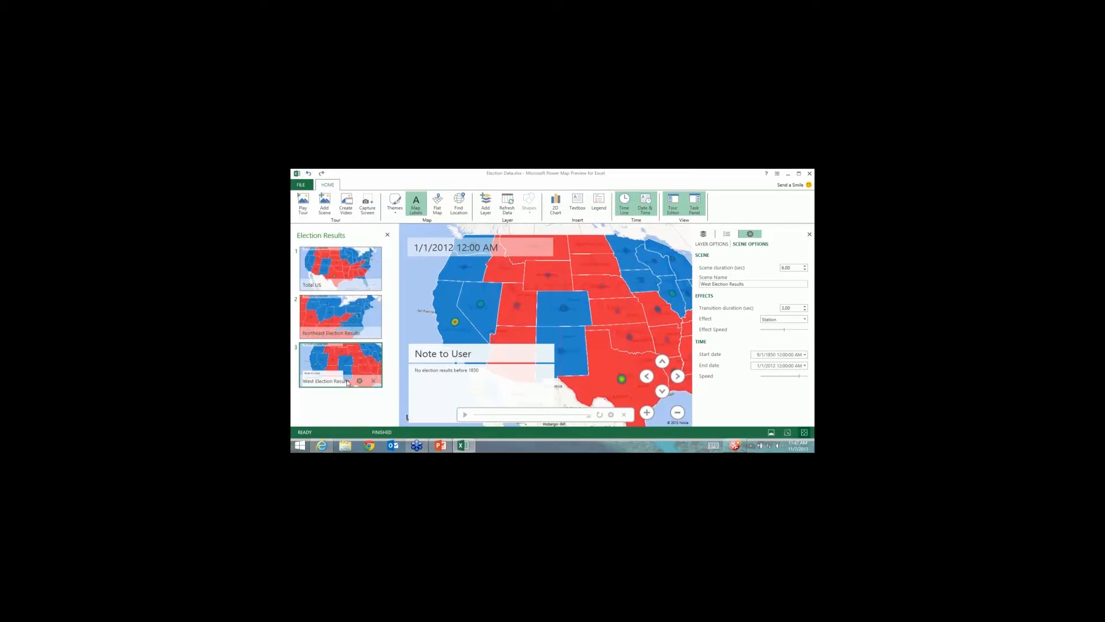
left_click(347, 204)
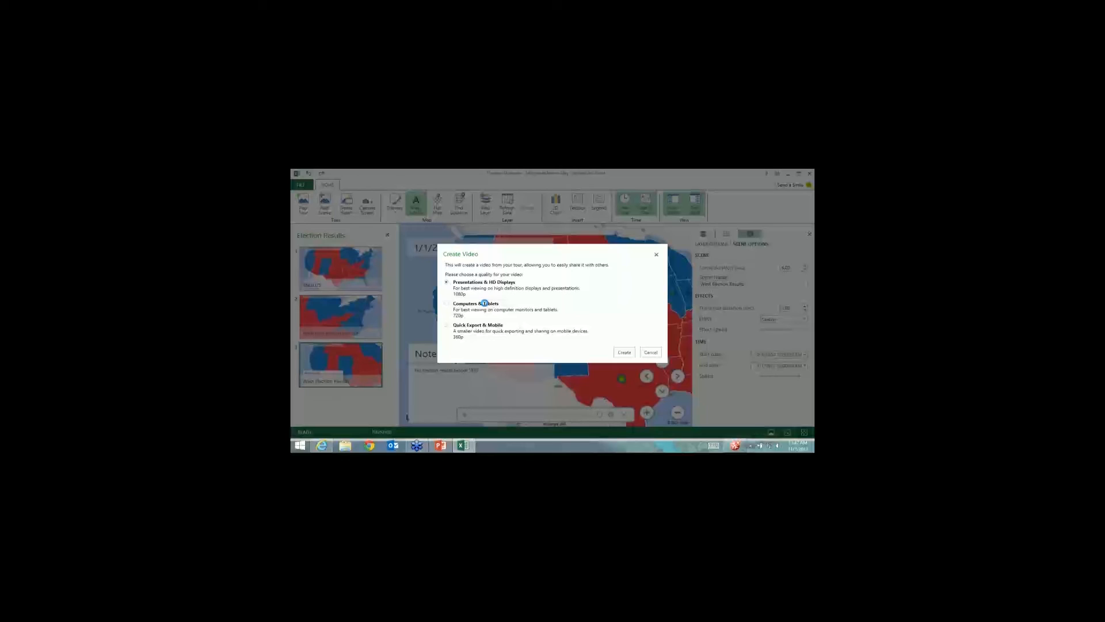
Export the tour at 360p Quick Export & Mobile quality as Election Results.mp4 in Desktop\Delete Later.
left_click(447, 326)
left_click(623, 352)
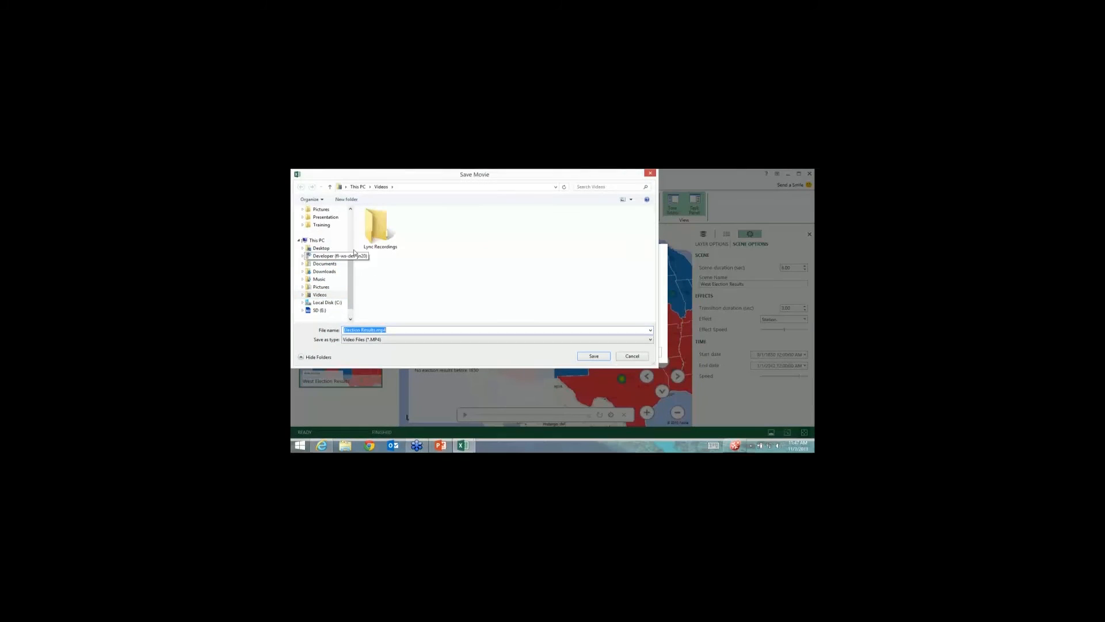
left_click_drag(350, 269, 351, 224)
left_click(321, 209)
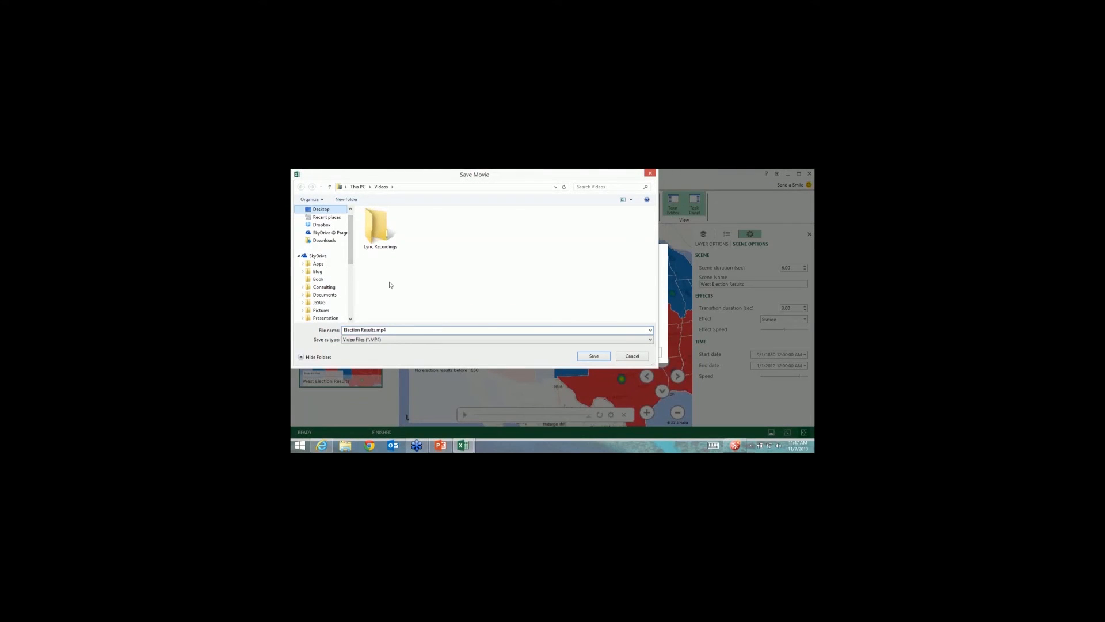
double_click(389, 284)
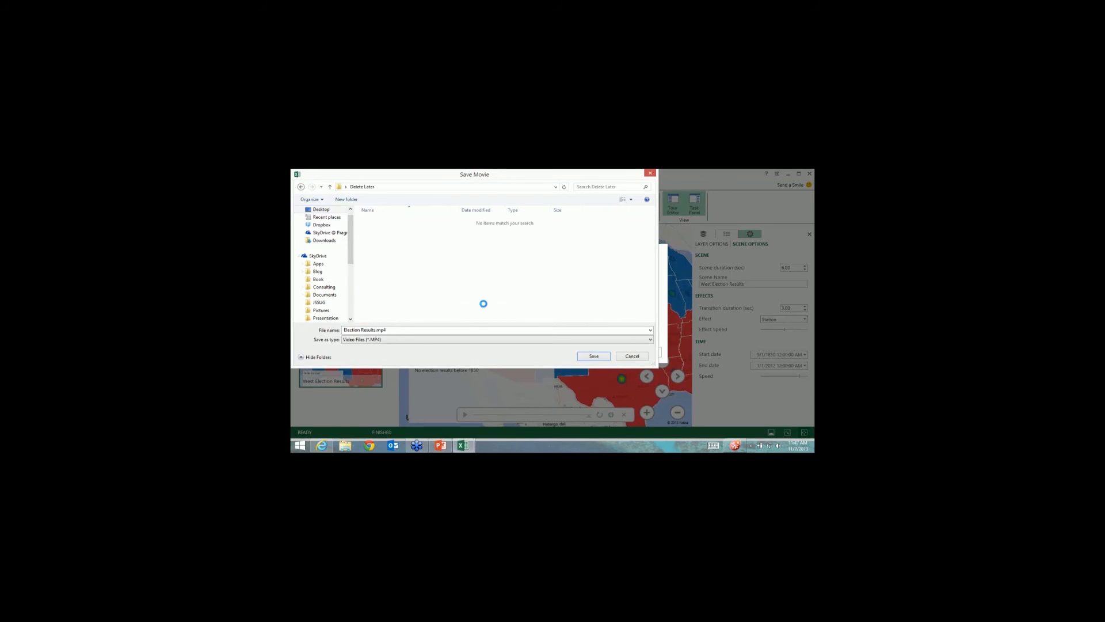
left_click(593, 357)
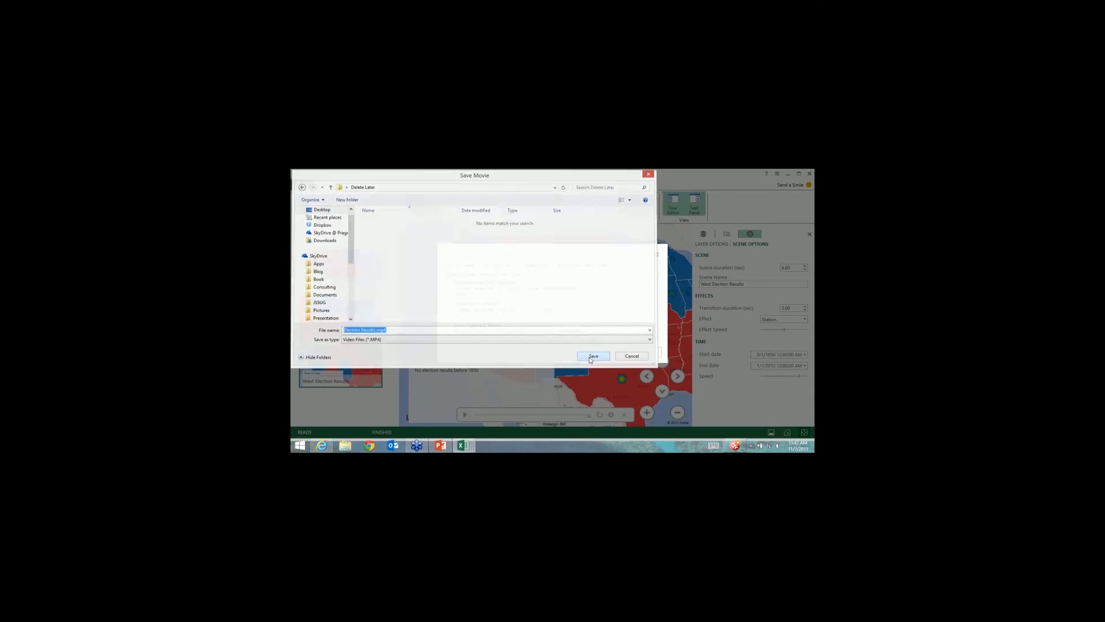
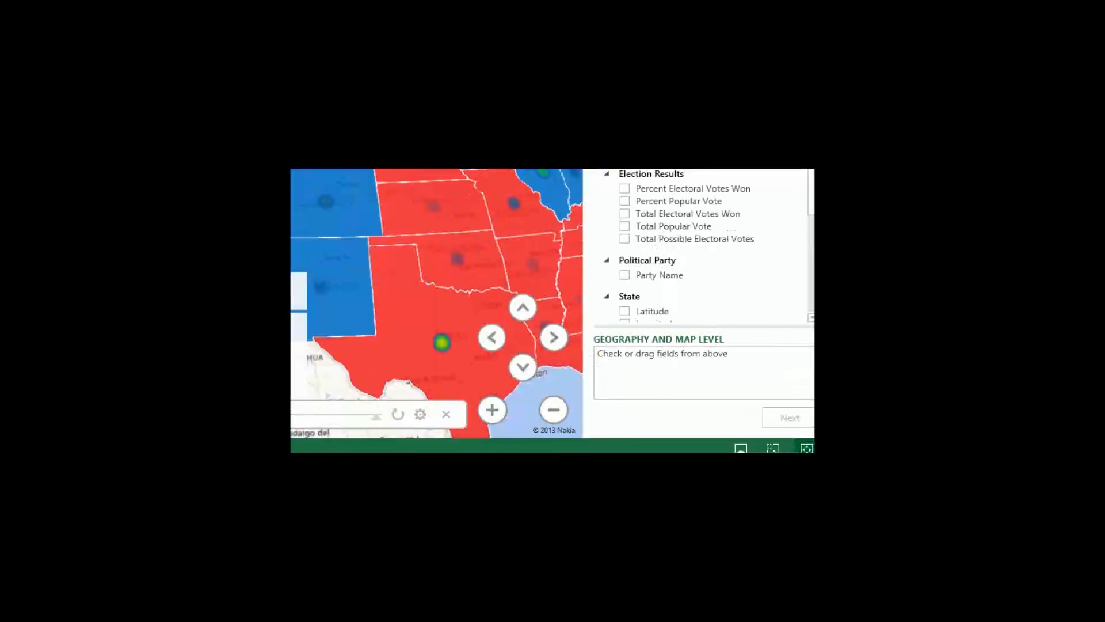
Add Region and State as Layer 3's geography fields, then return to its geography settings.
scroll(718, 341, "down", 3)
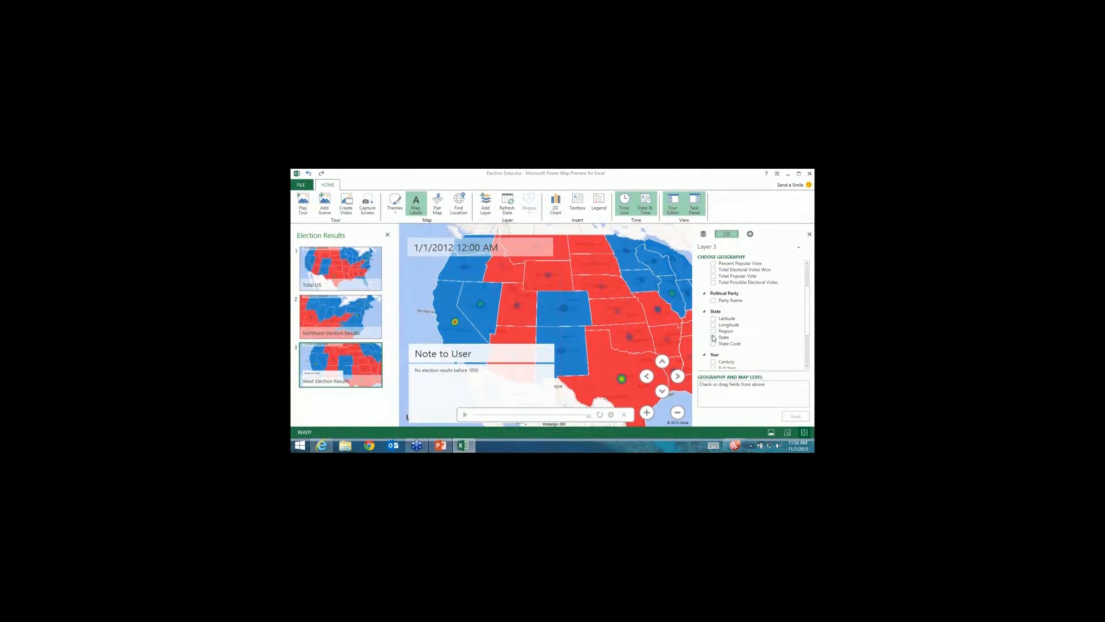
left_click(713, 331)
left_click(713, 337)
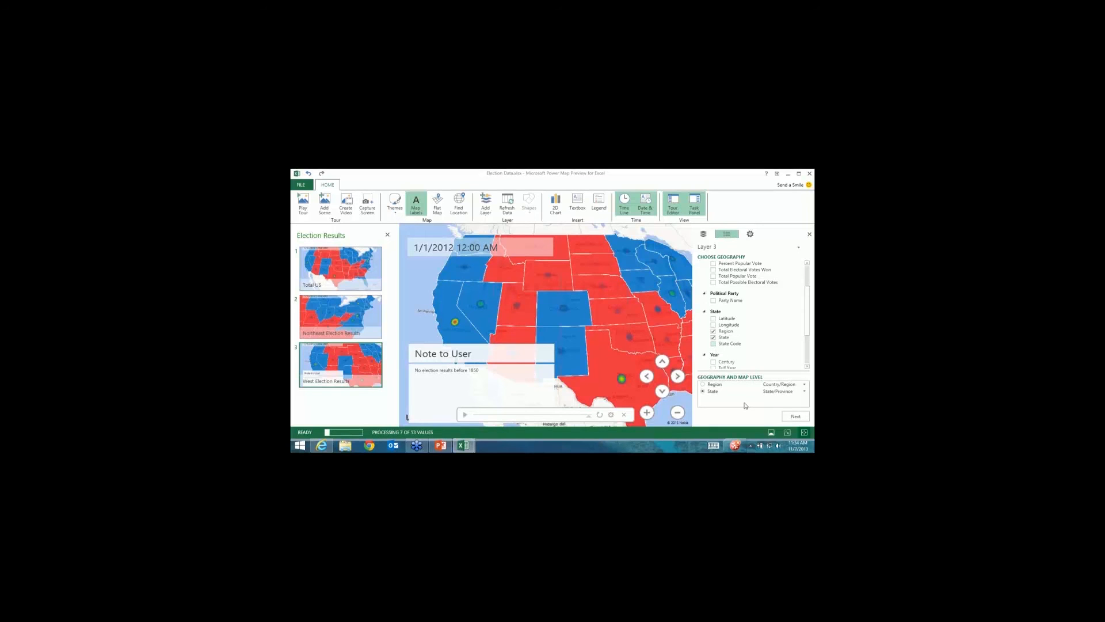
left_click(795, 415)
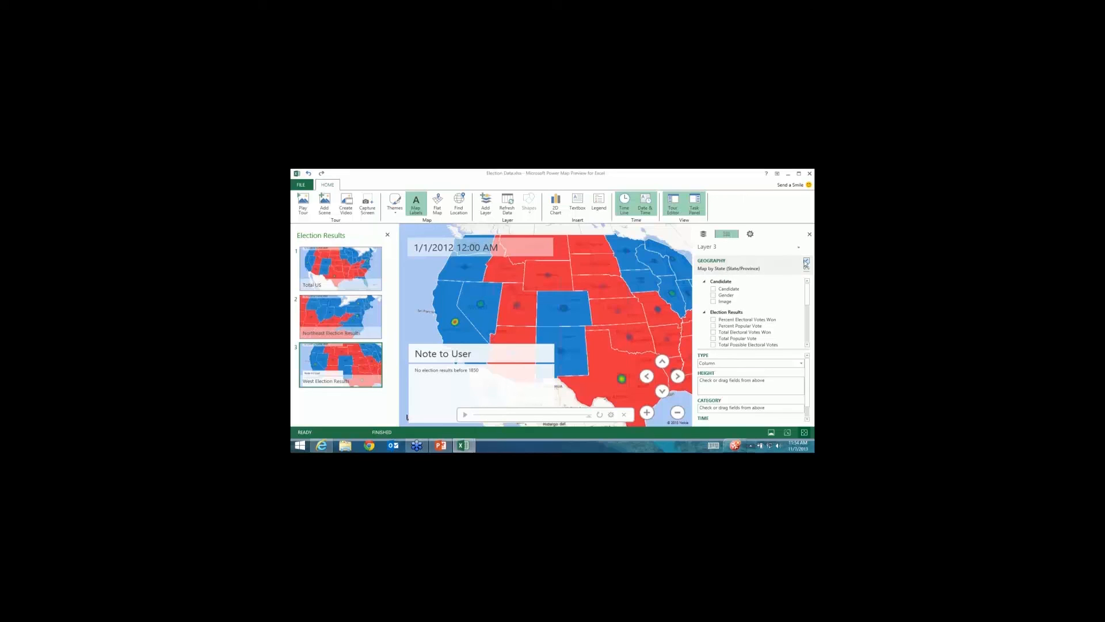
left_click(806, 262)
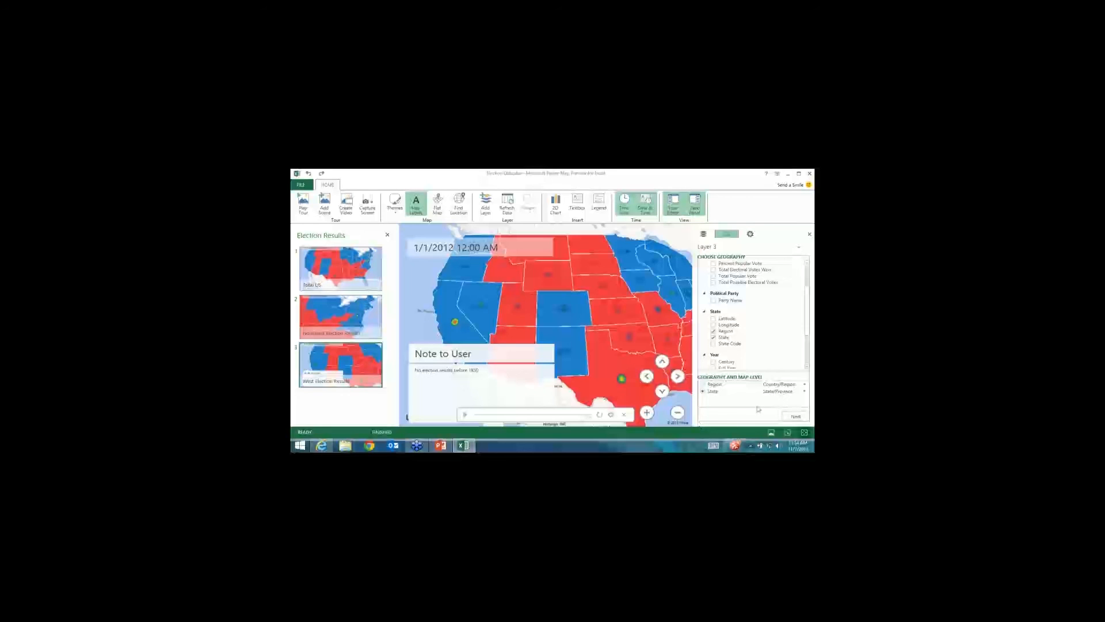
Remove Layer 3 through the Layer Manager and confirm the deletion.
left_click(703, 234)
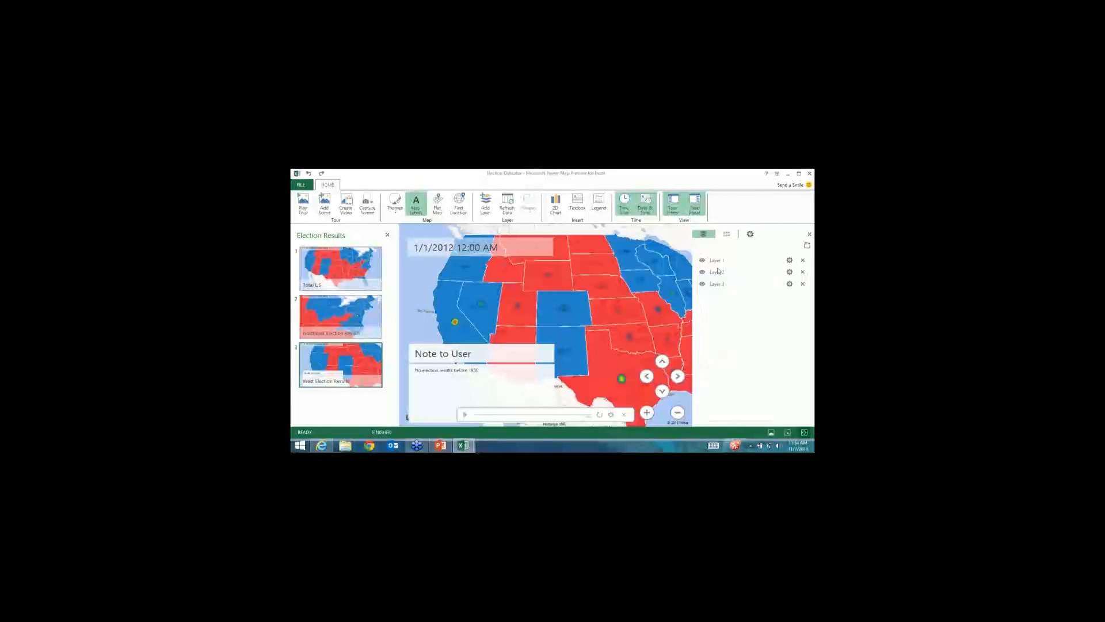
left_click(803, 284)
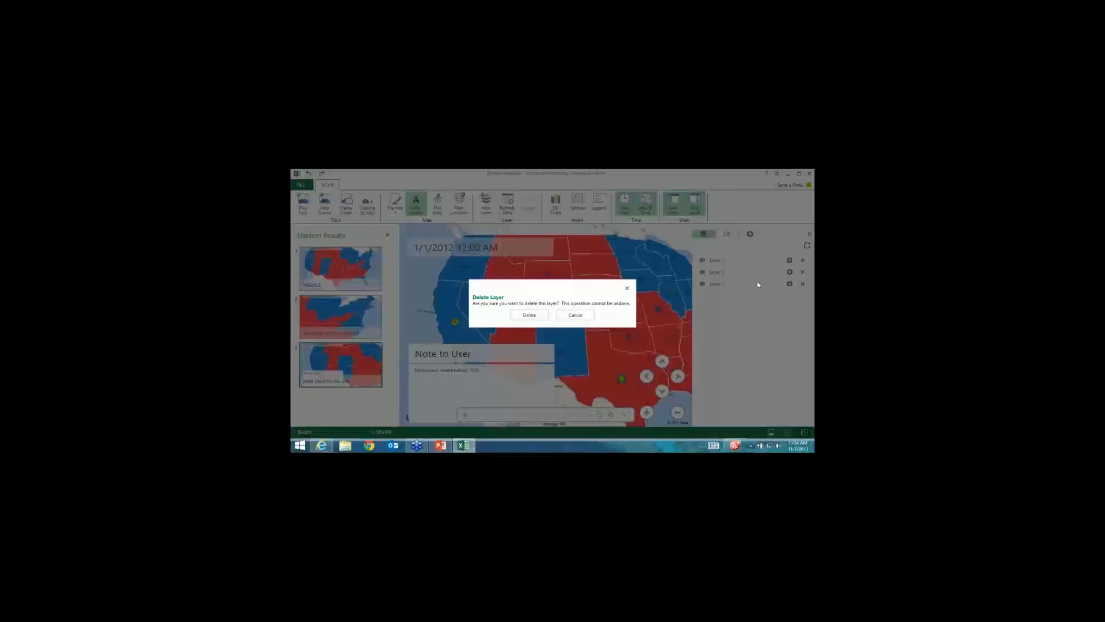
left_click(530, 315)
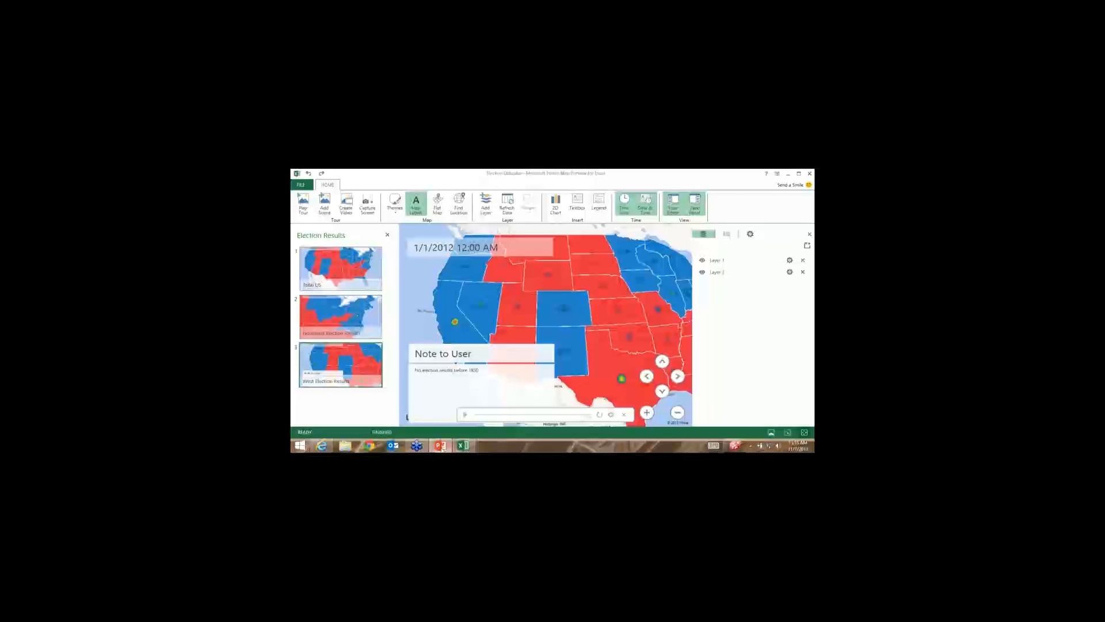
mouse_move(441, 448)
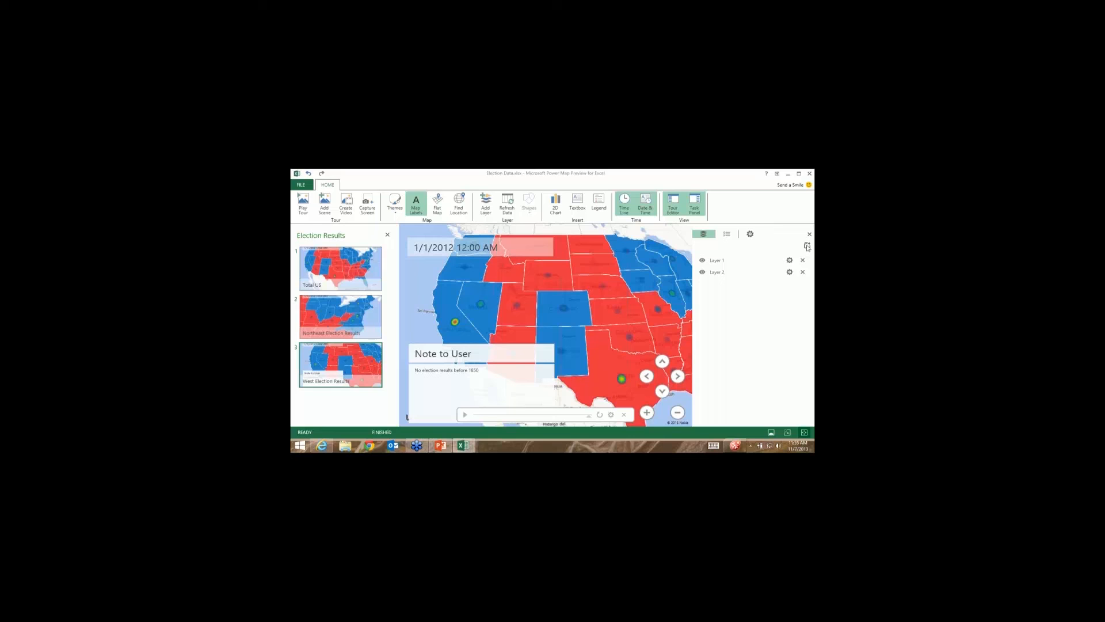
Tick State as the only geography field for the new Layer 3.
left_click(808, 327)
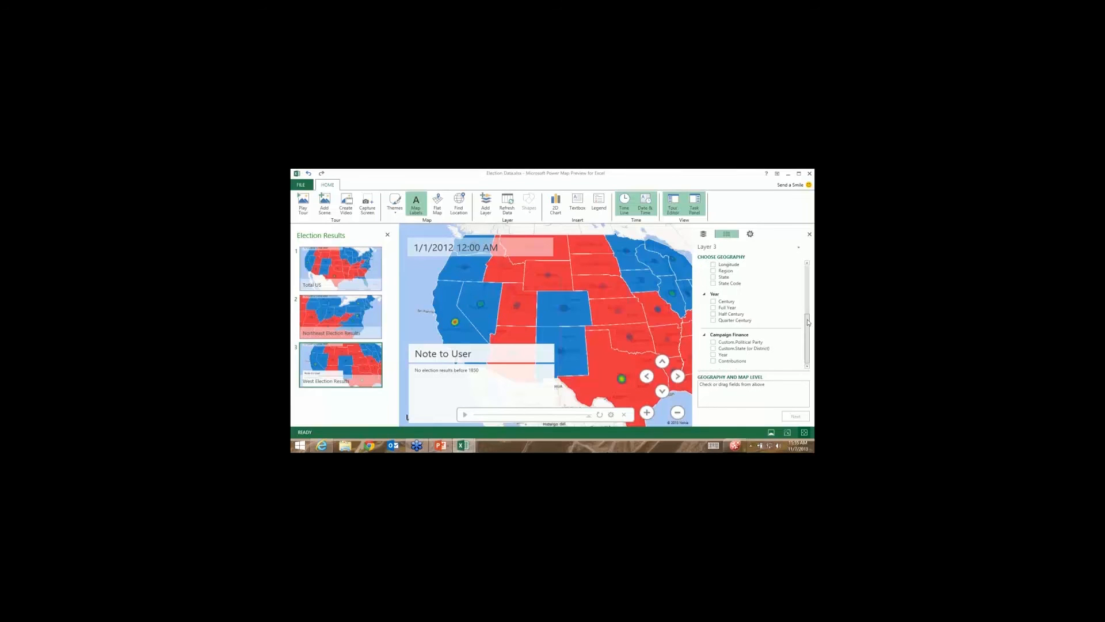
scroll(808, 327, "up", 3)
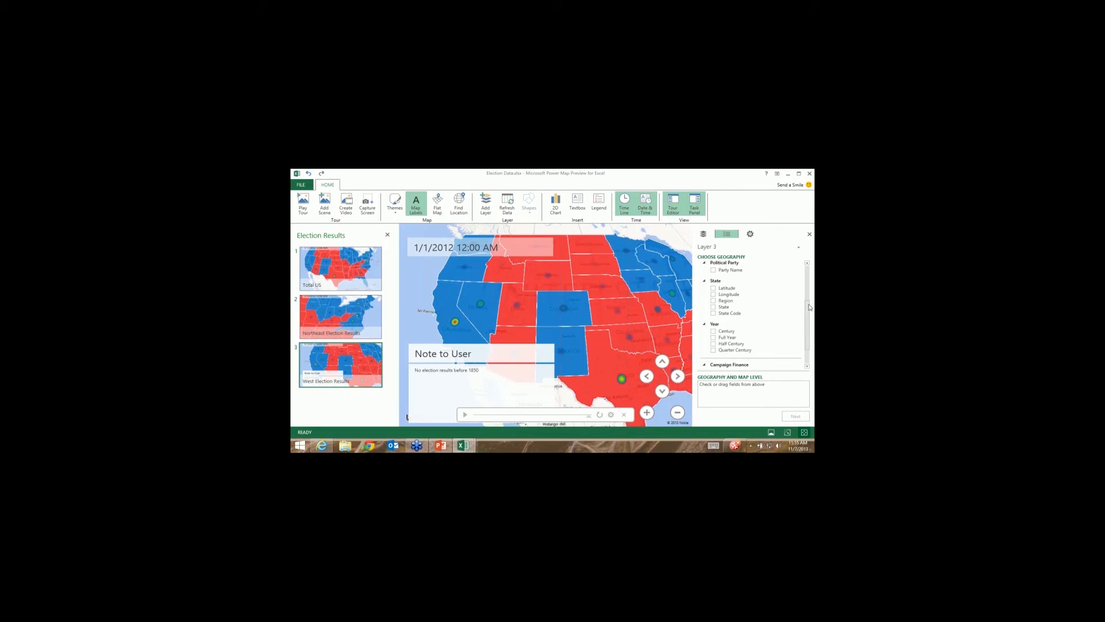
scroll(799, 288, "up", 1)
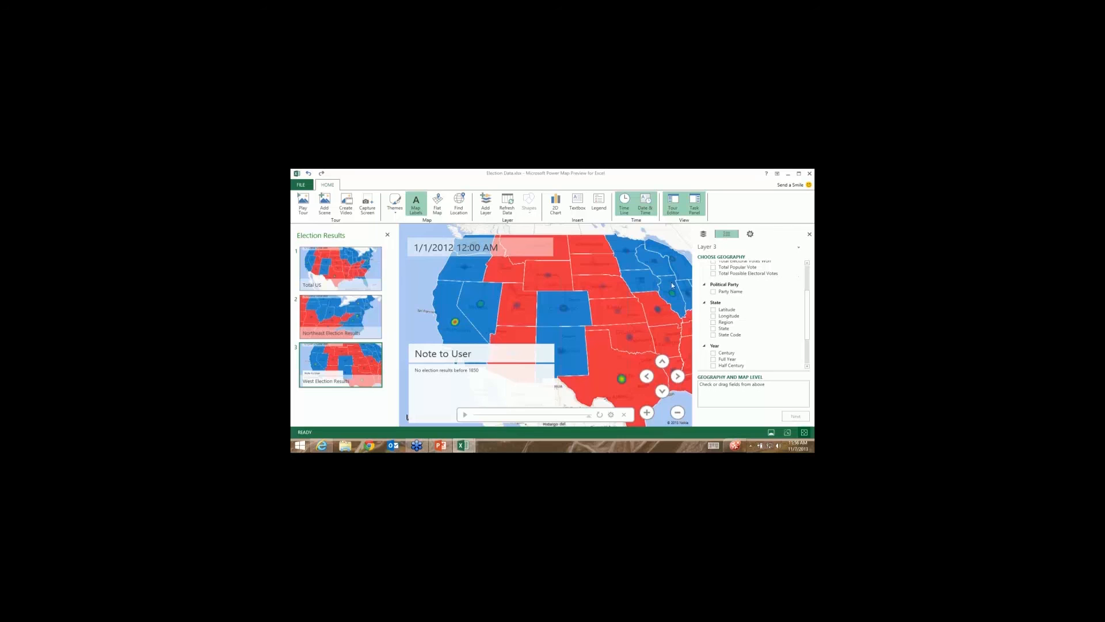
left_click(713, 328)
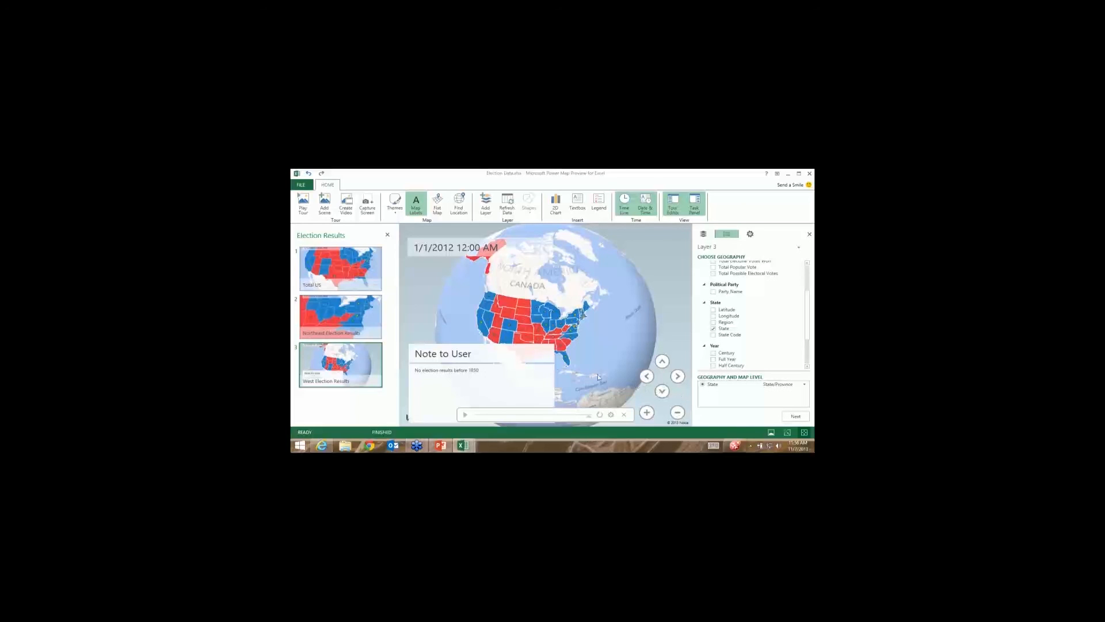
Remove the 'No election results before 1850' note and delete Layer 3 again.
left_click(542, 349)
left_click(551, 339)
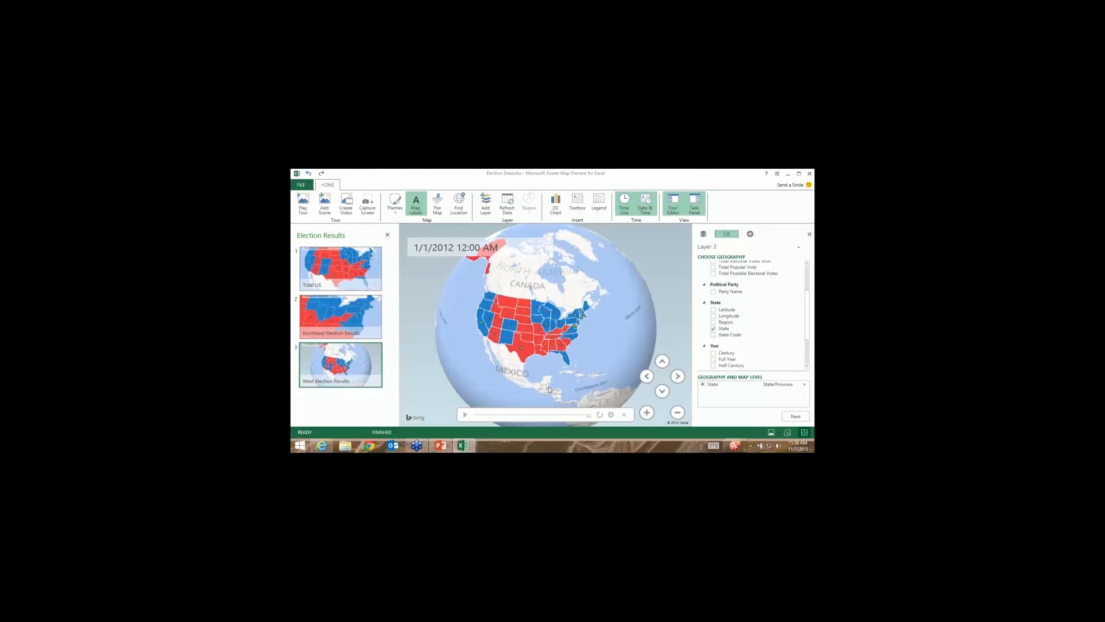
left_click(703, 234)
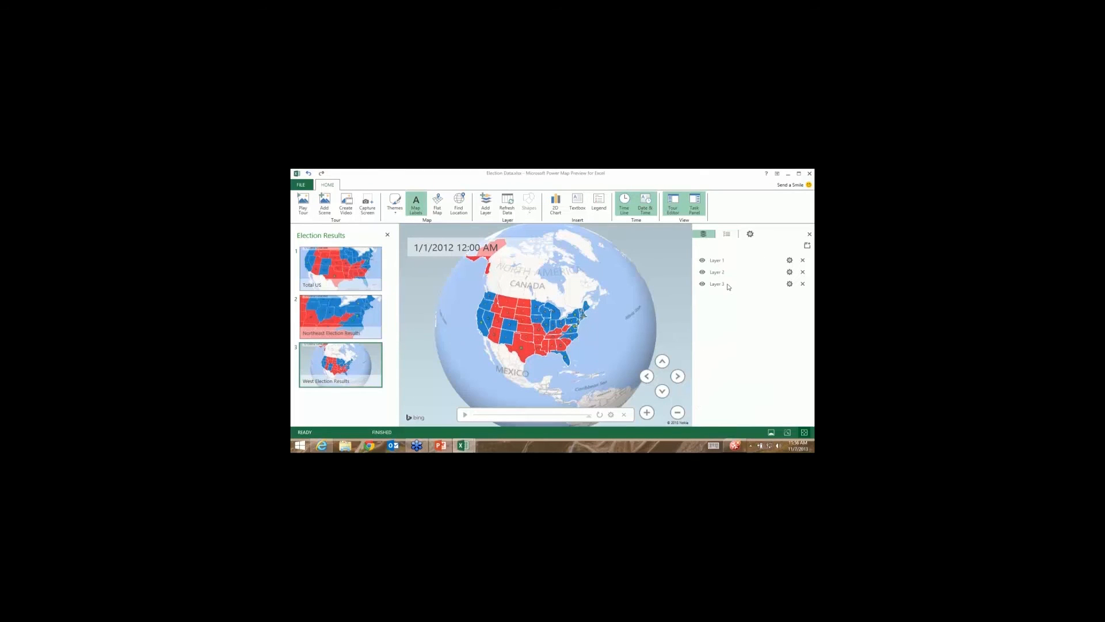
left_click(802, 284)
left_click(529, 315)
Zoom and pan the map to show the whole US, then select the date and time label.
scroll(546, 374, "up", 4)
left_click_drag(531, 330, 583, 386)
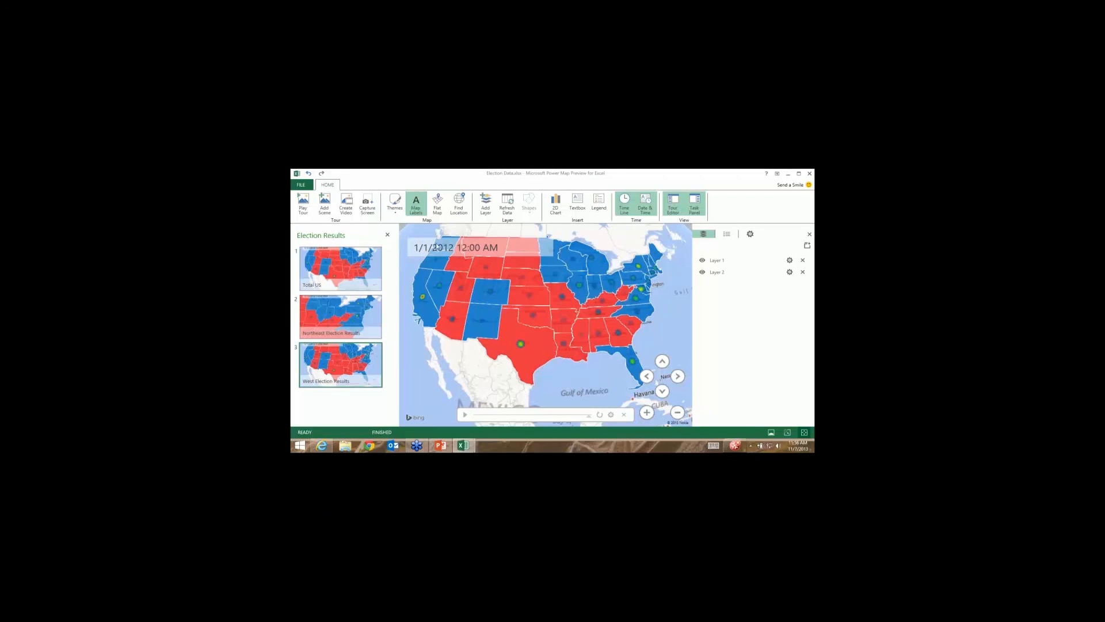
left_click(477, 251)
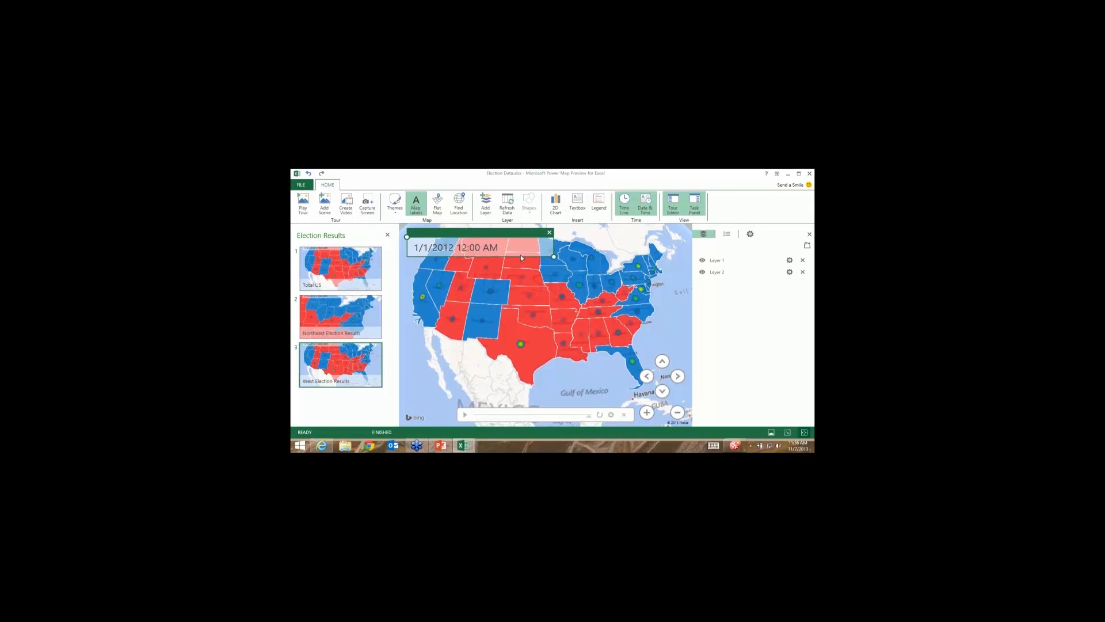